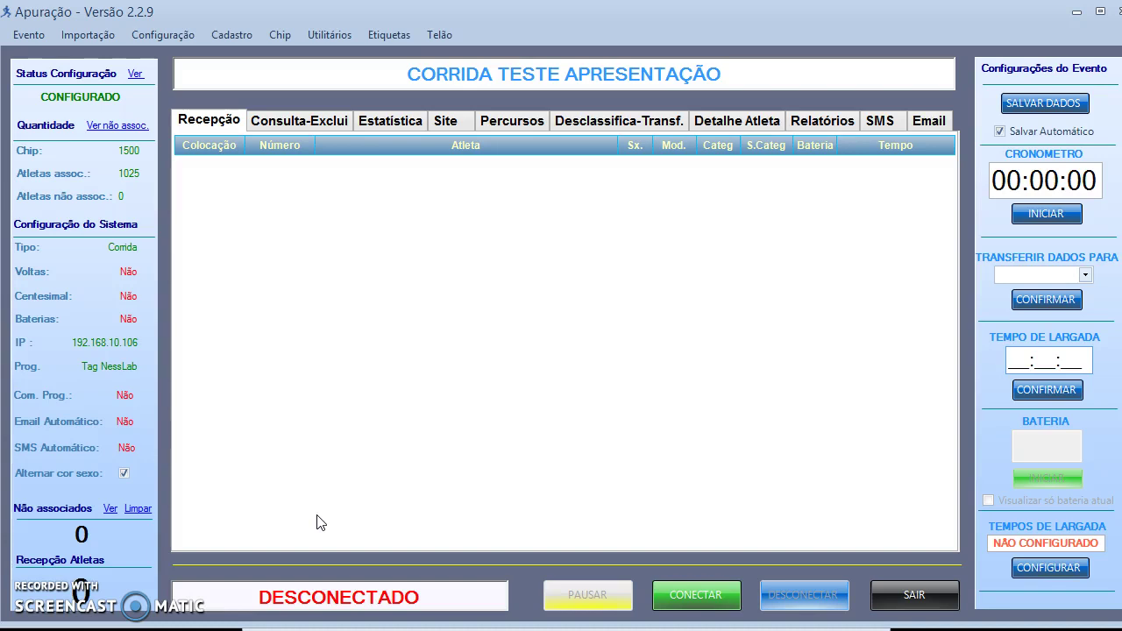
- Review the race rules in the Notepad file, covering the elite, overall, age-group, residents and team awards
{"action": "left_click", "coordinate": [302, 624]}
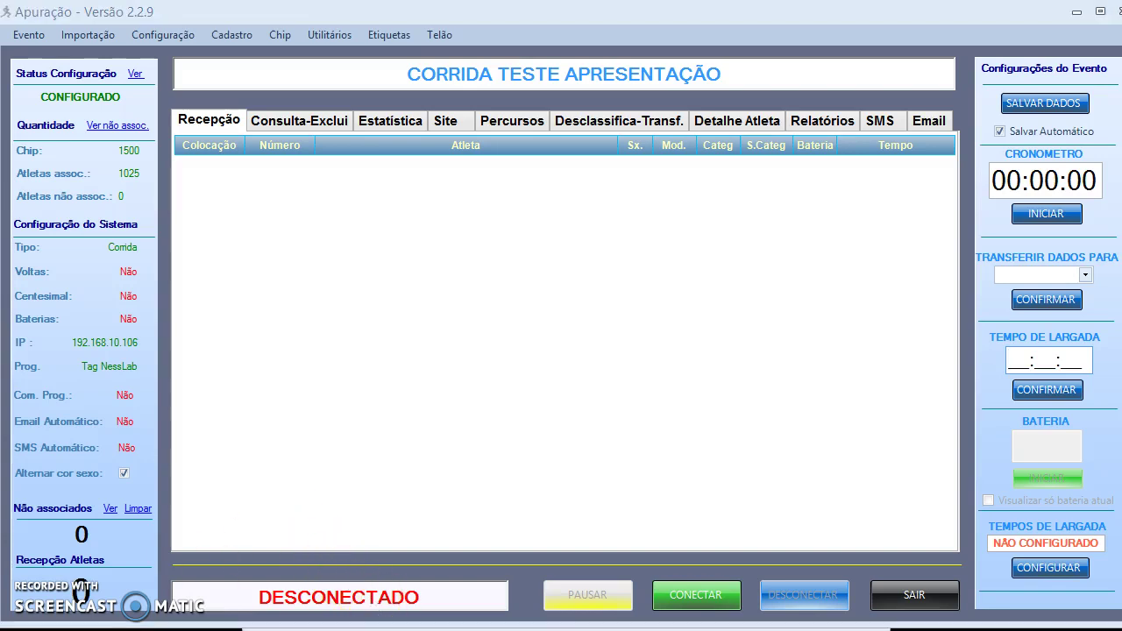
{"action": "left_click", "coordinate": [430, 579]}
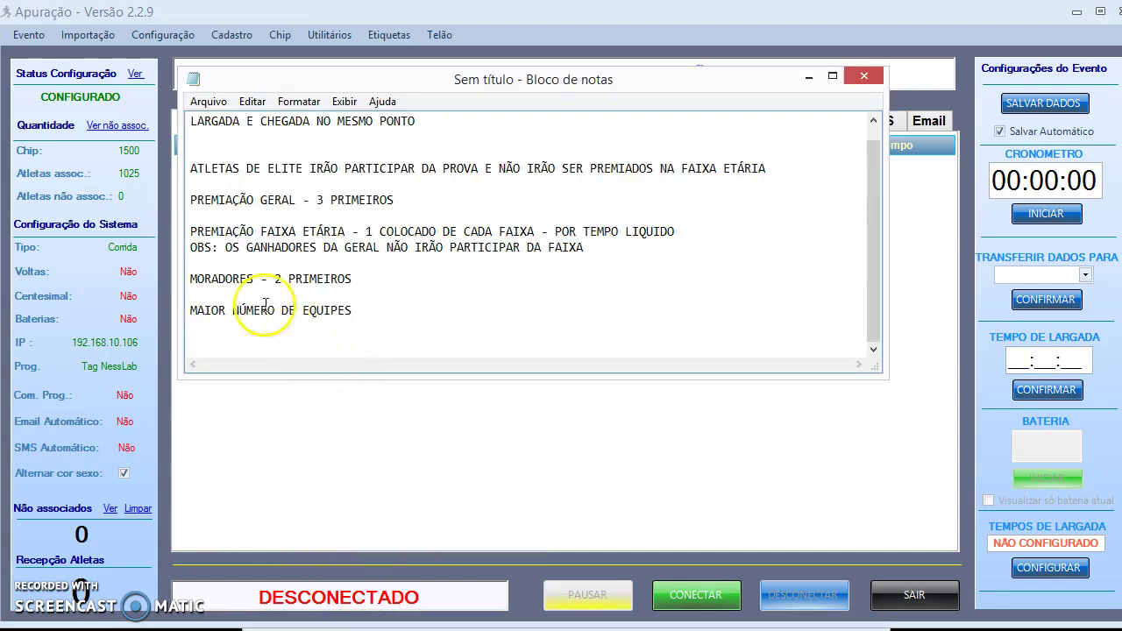
{"action": "left_click", "coordinate": [333, 155]}
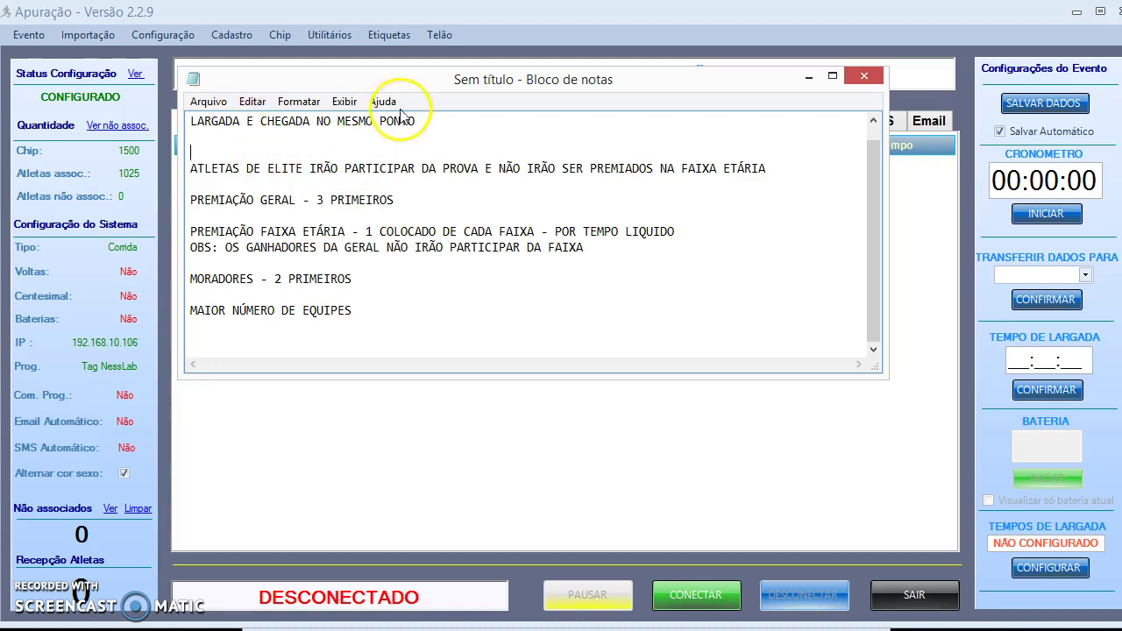
{"action": "left_click", "coordinate": [188, 136]}
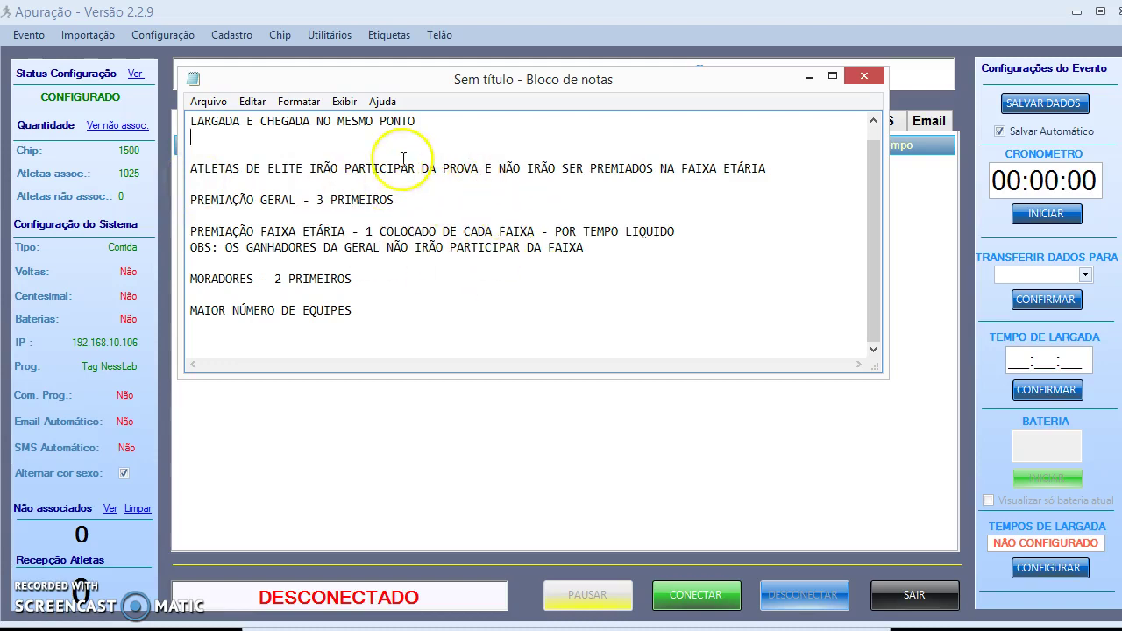
{"action": "left_click_drag", "start_coordinate": [588, 168], "coordinate": [767, 166]}
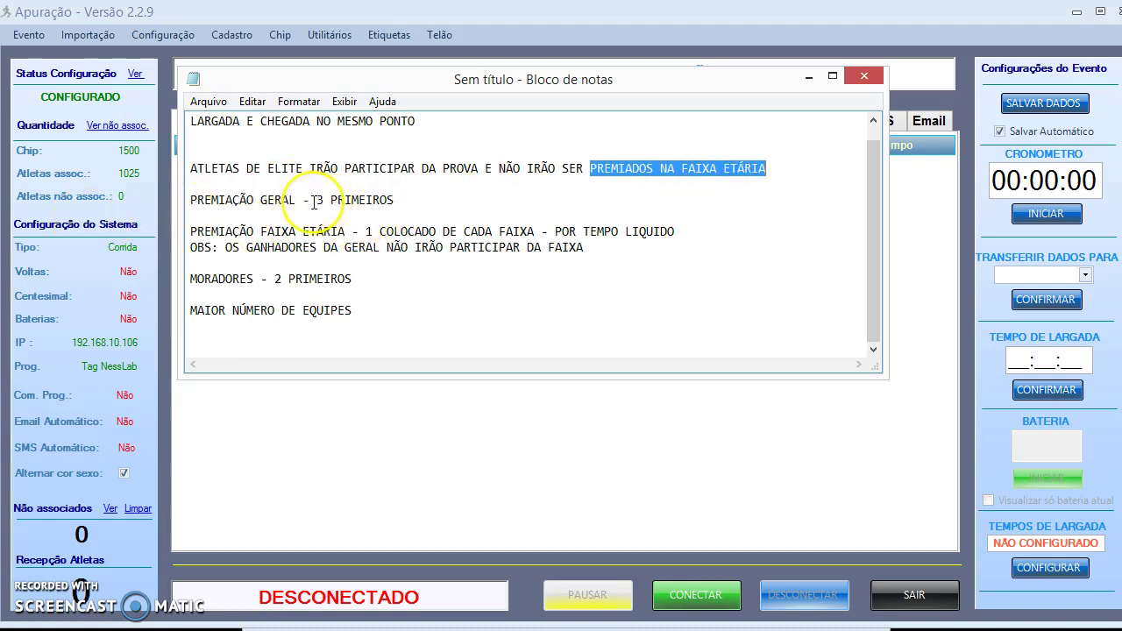
{"action": "left_click_drag", "start_coordinate": [316, 200], "coordinate": [432, 200]}
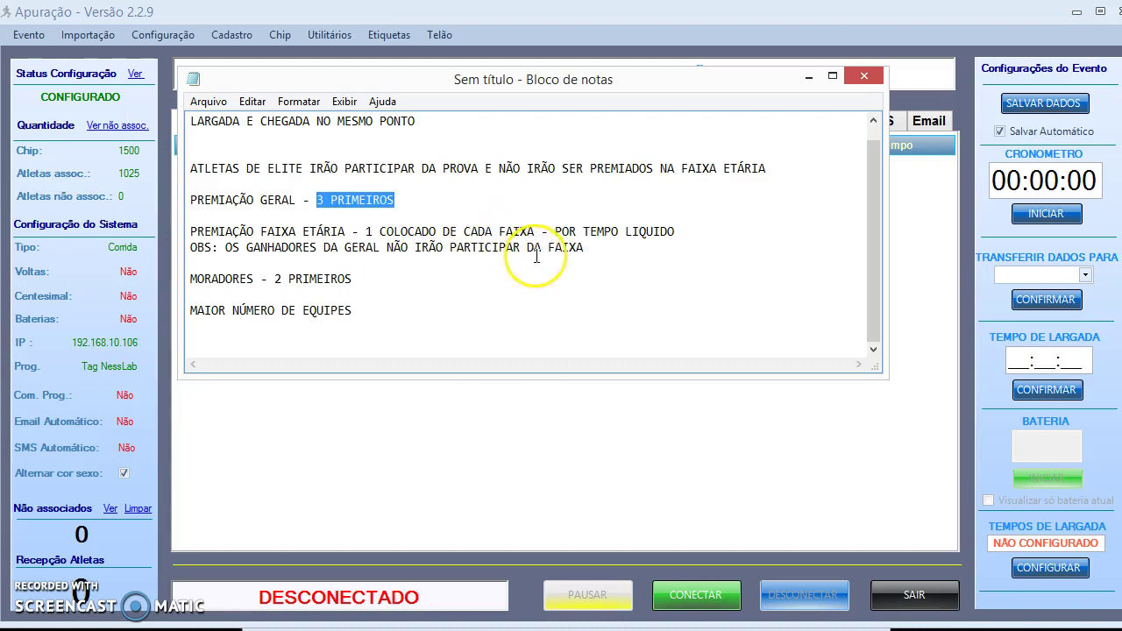
{"action": "left_click_drag", "start_coordinate": [555, 231], "coordinate": [746, 228]}
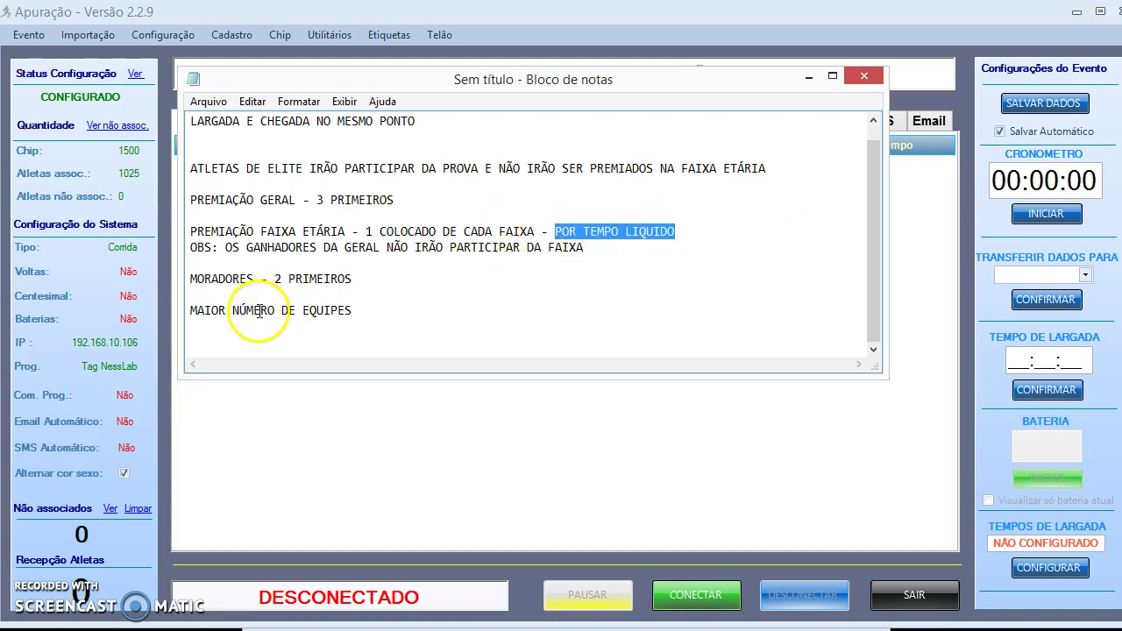
{"action": "left_click_drag", "start_coordinate": [193, 200], "coordinate": [412, 201]}
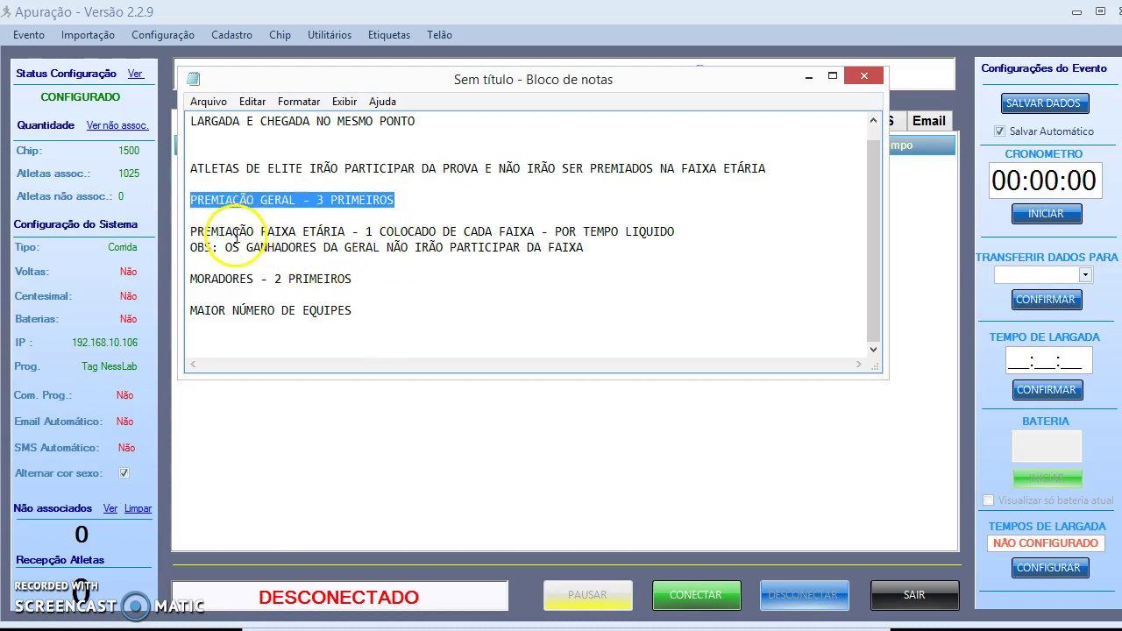
{"action": "left_click_drag", "start_coordinate": [232, 231], "coordinate": [430, 235]}
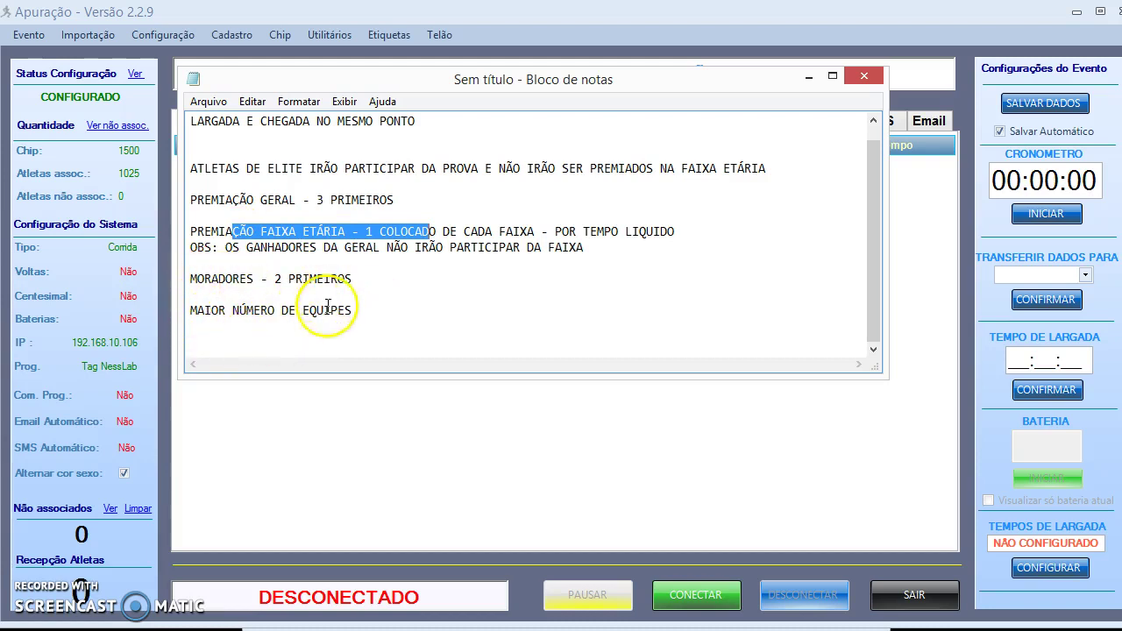
{"action": "left_click", "coordinate": [808, 76]}
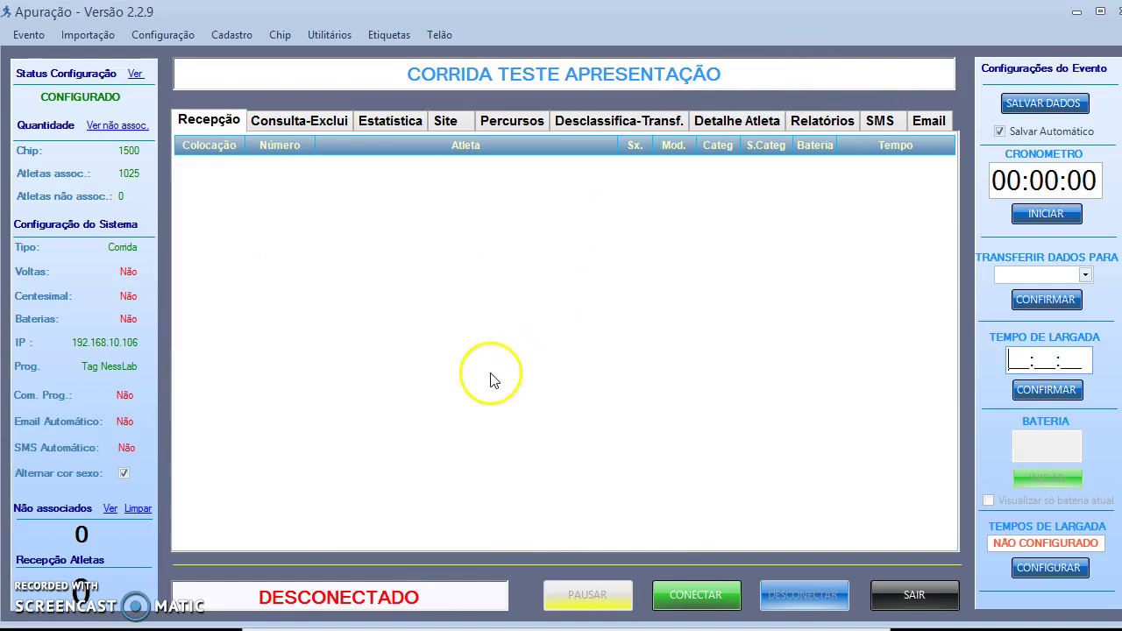
- Connect Apuração for reception and reset the antenna reception totals in Tag NessLab
{"action": "mouse_move", "coordinate": [529, 629]}
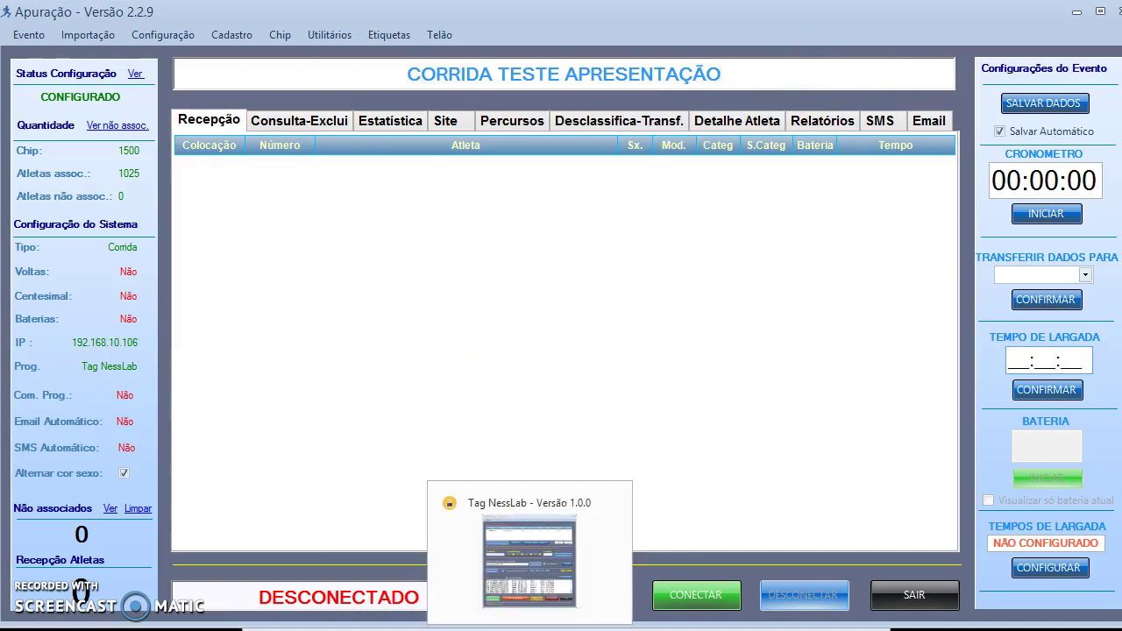
{"action": "left_click", "coordinate": [697, 596]}
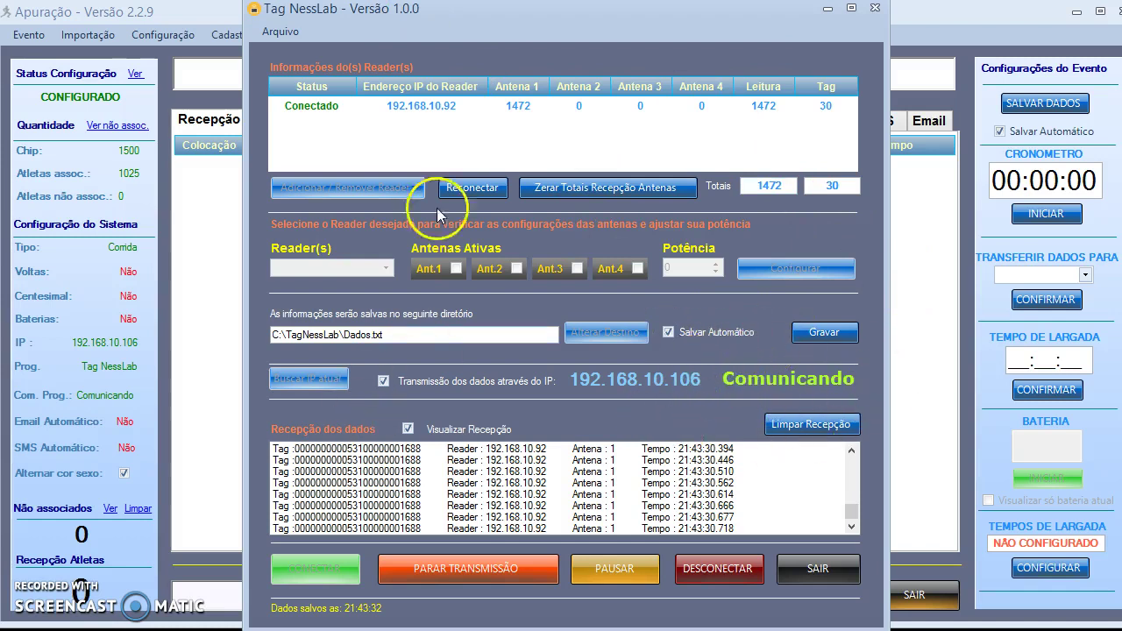
{"action": "left_click", "coordinate": [554, 187]}
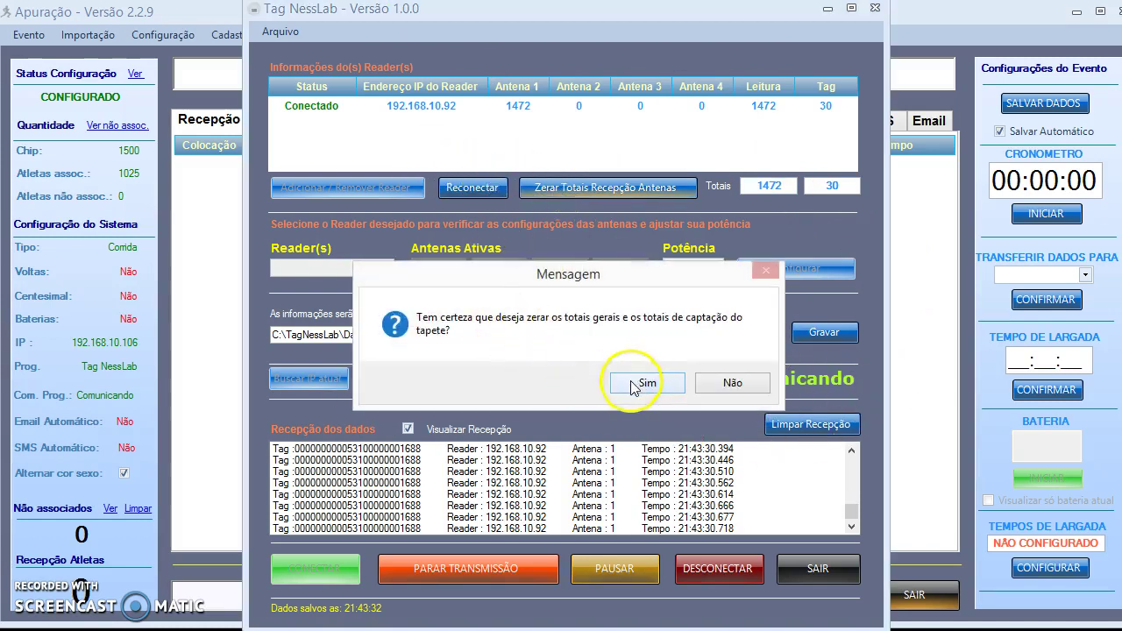
{"action": "left_click", "coordinate": [634, 386]}
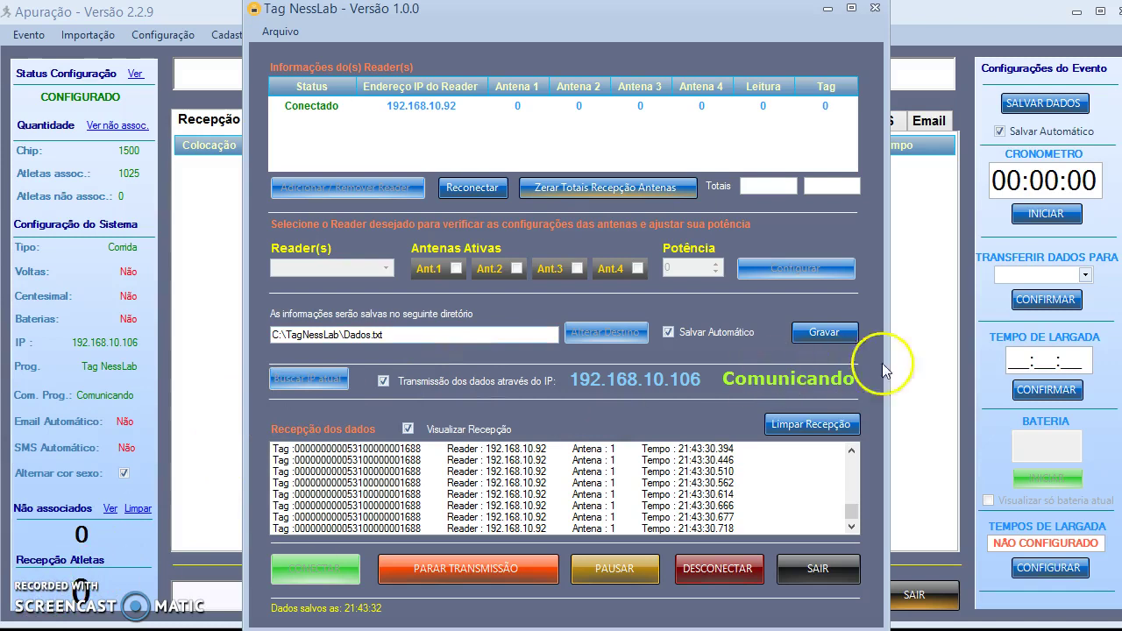
{"action": "left_click", "coordinate": [920, 366]}
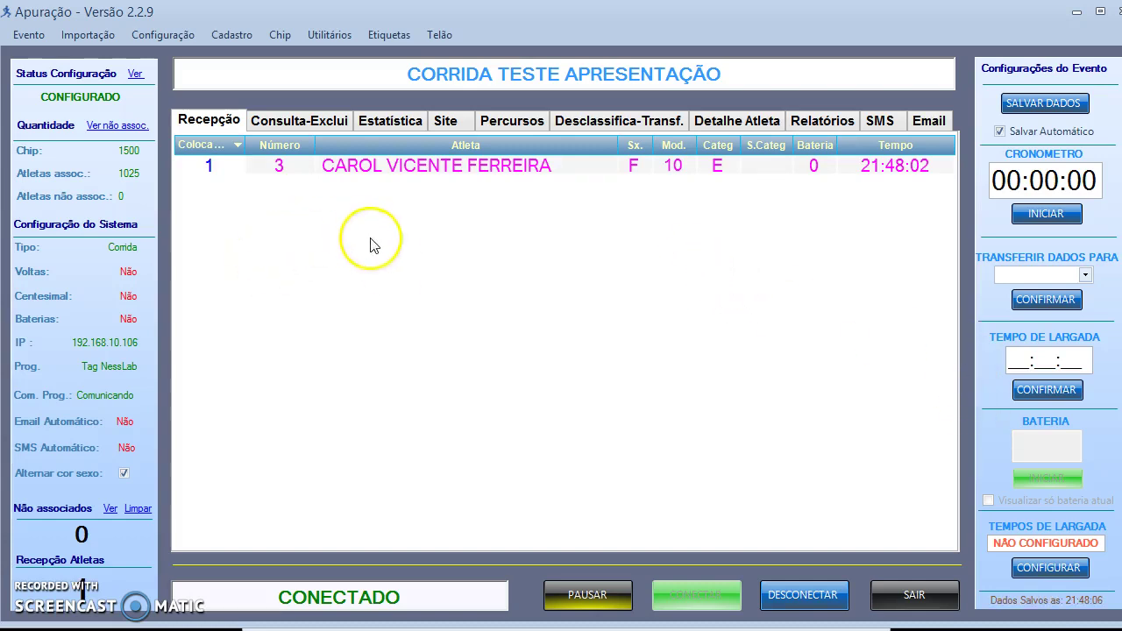
- Check the received record of athlete number 3, delete it, and return to the reception list
{"action": "left_click", "coordinate": [296, 123]}
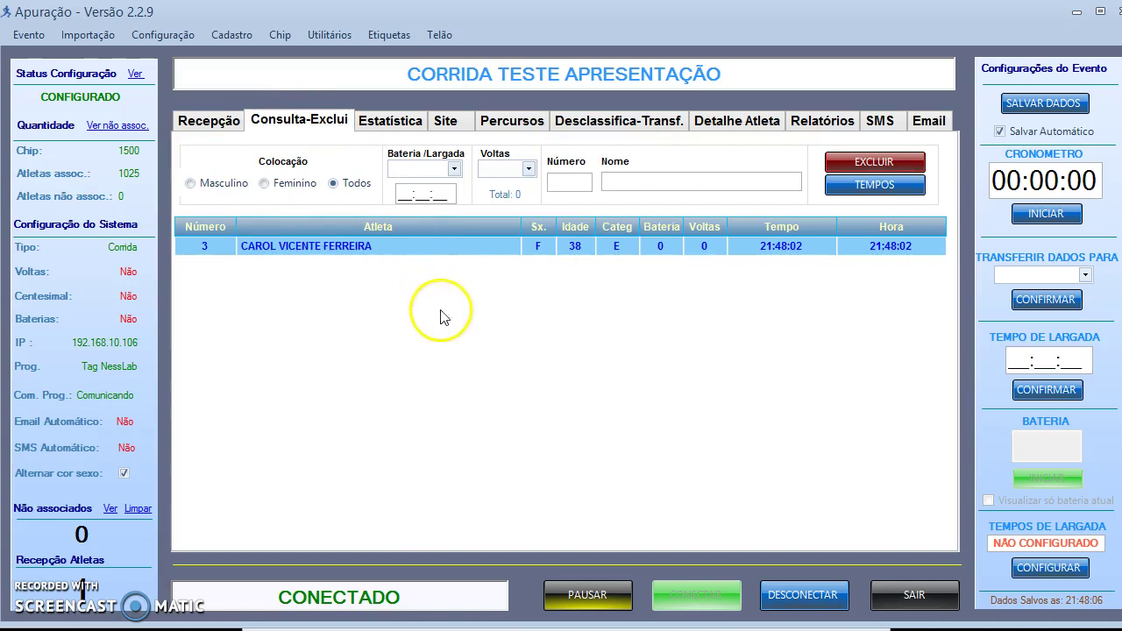
{"action": "left_click", "coordinate": [200, 129]}
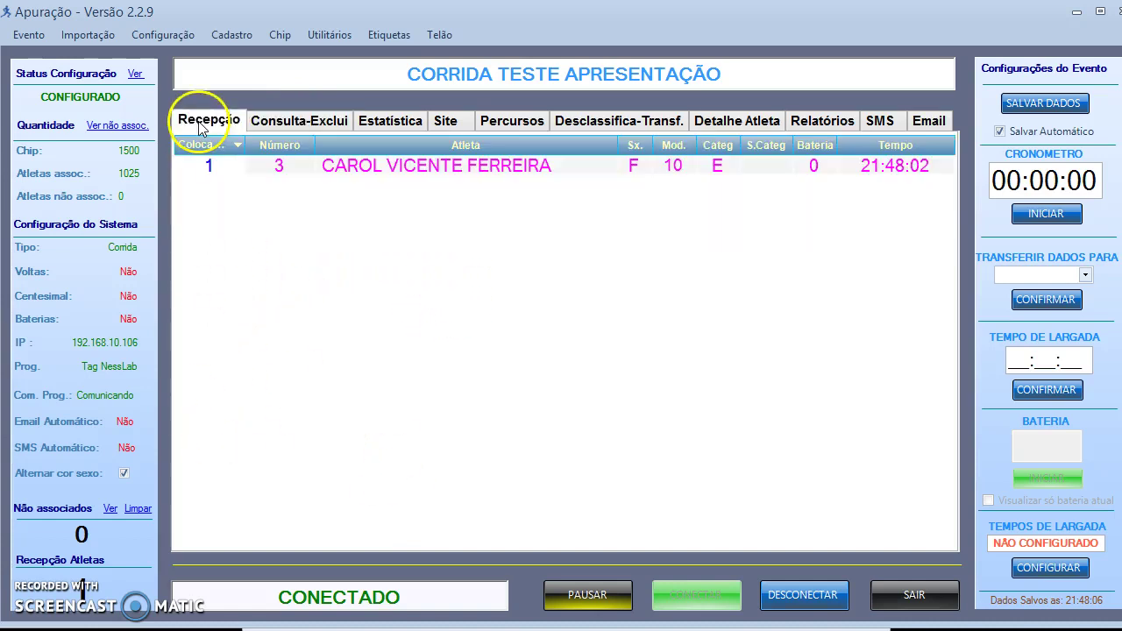
{"action": "left_click", "coordinate": [304, 123]}
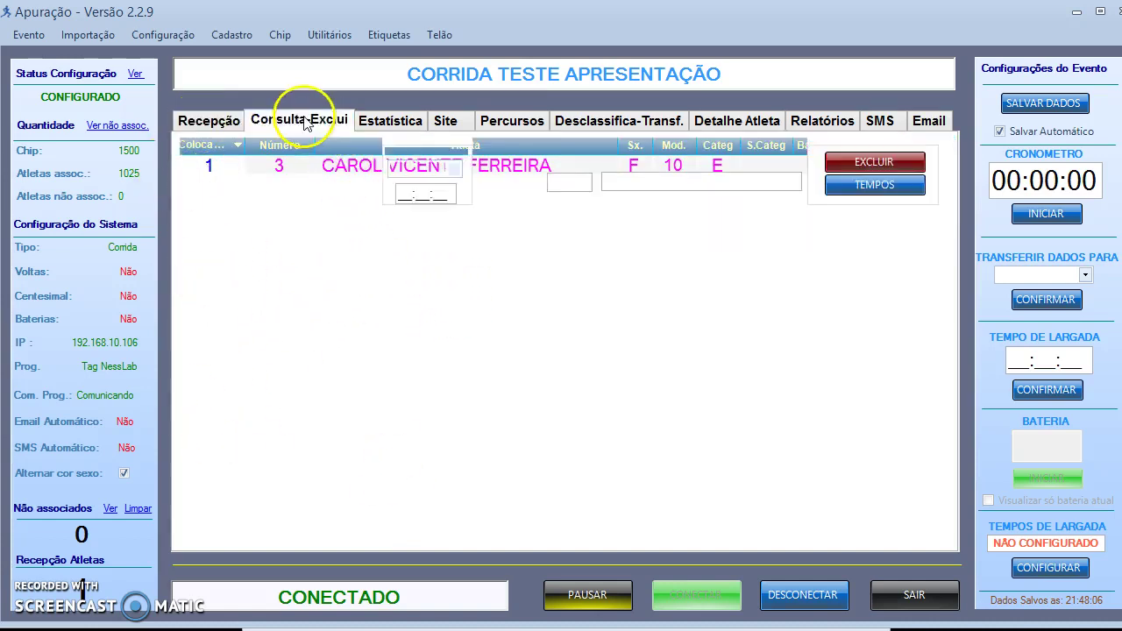
{"action": "left_click", "coordinate": [563, 181]}
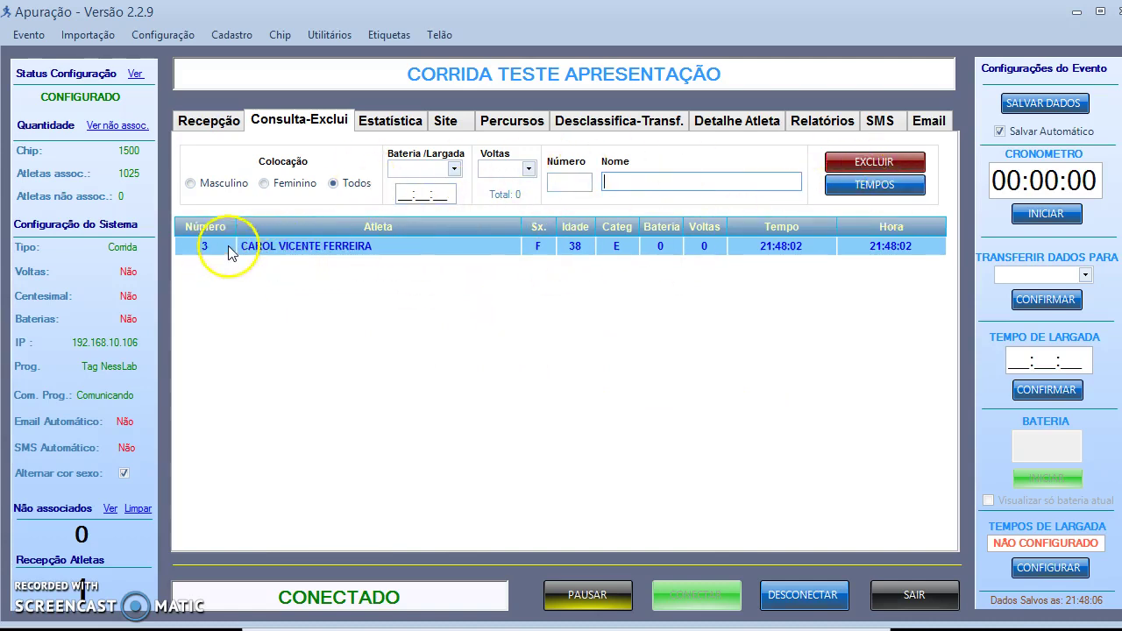
{"action": "left_click", "coordinate": [837, 163]}
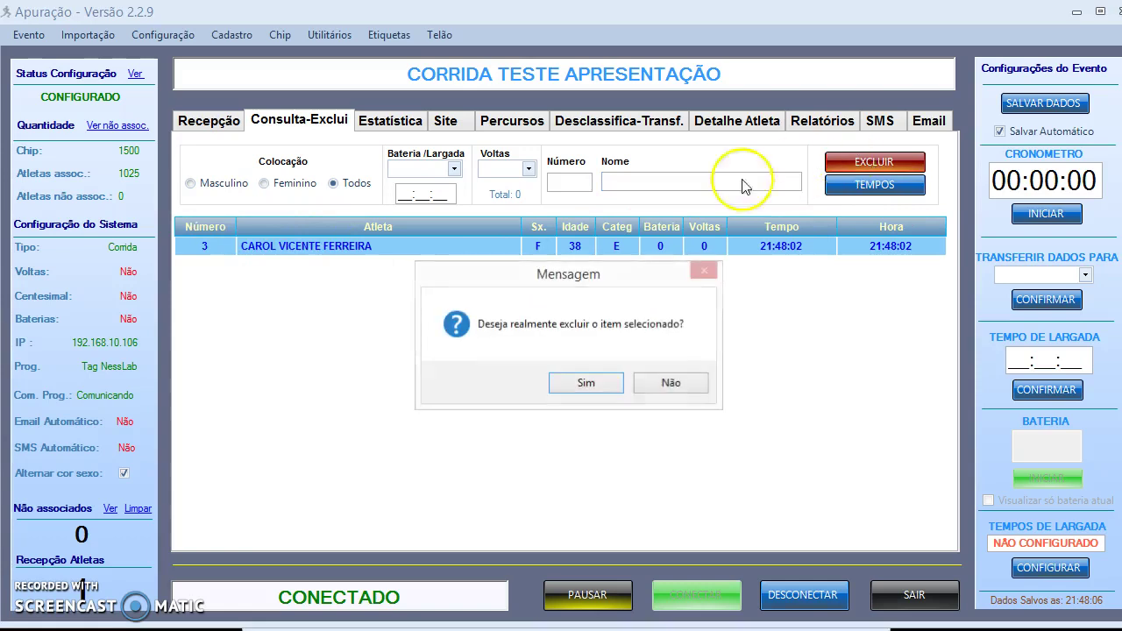
{"action": "left_click", "coordinate": [601, 386]}
{"action": "left_click", "coordinate": [638, 383]}
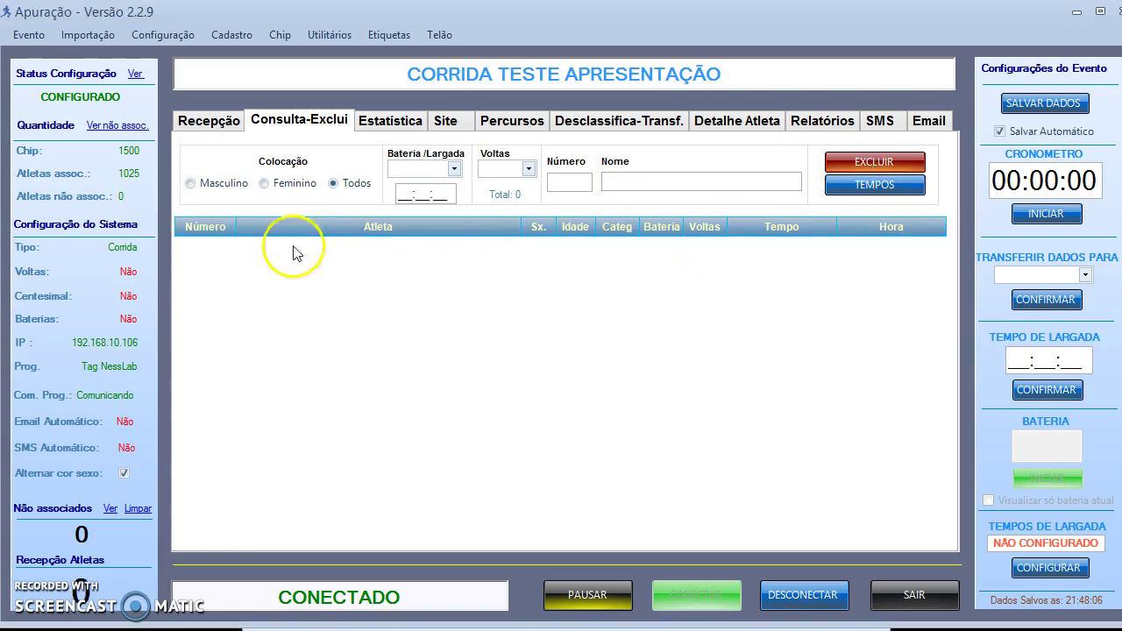
{"action": "left_click", "coordinate": [208, 123]}
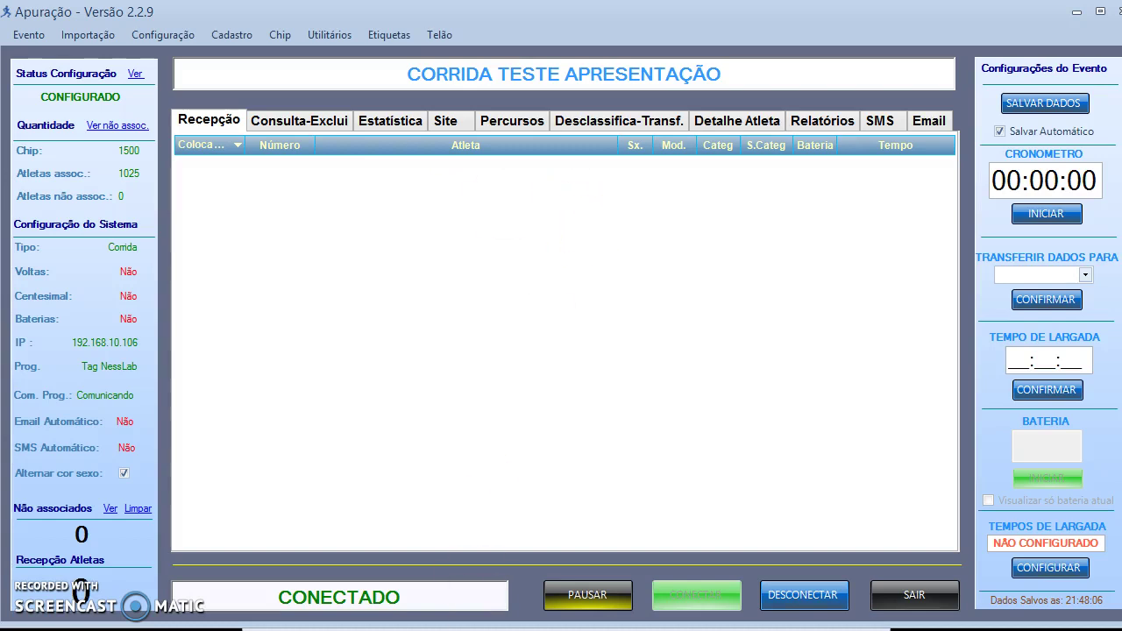
- Switch to Tag NessLab and pause its data reception
{"action": "key", "text": "alt+Tab"}
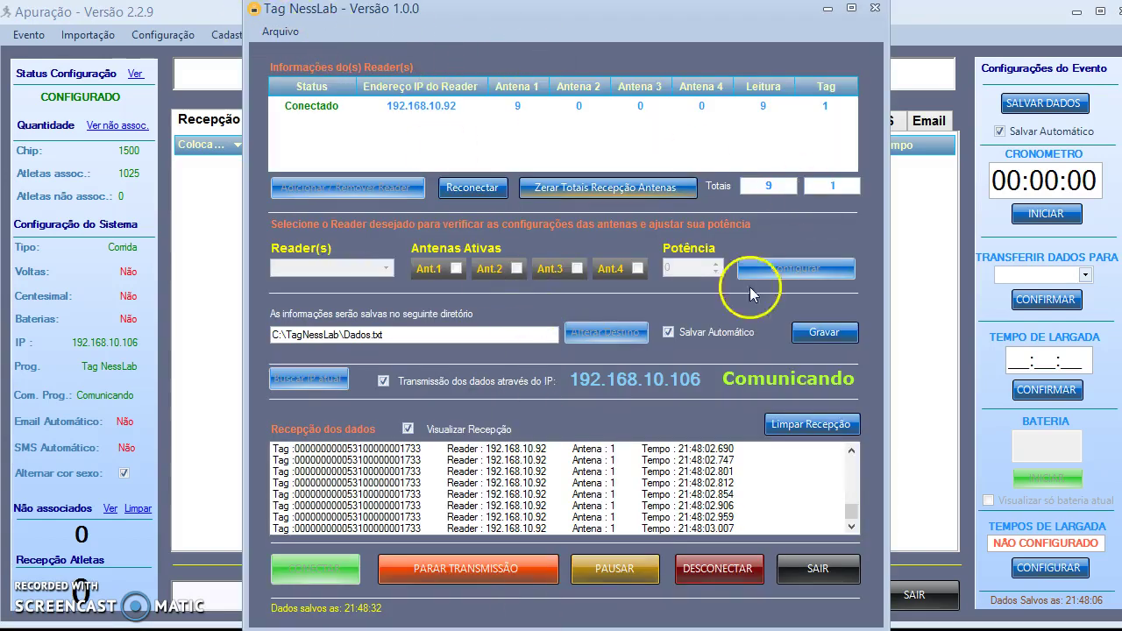
{"action": "left_click", "coordinate": [645, 571]}
{"action": "left_click", "coordinate": [637, 387]}
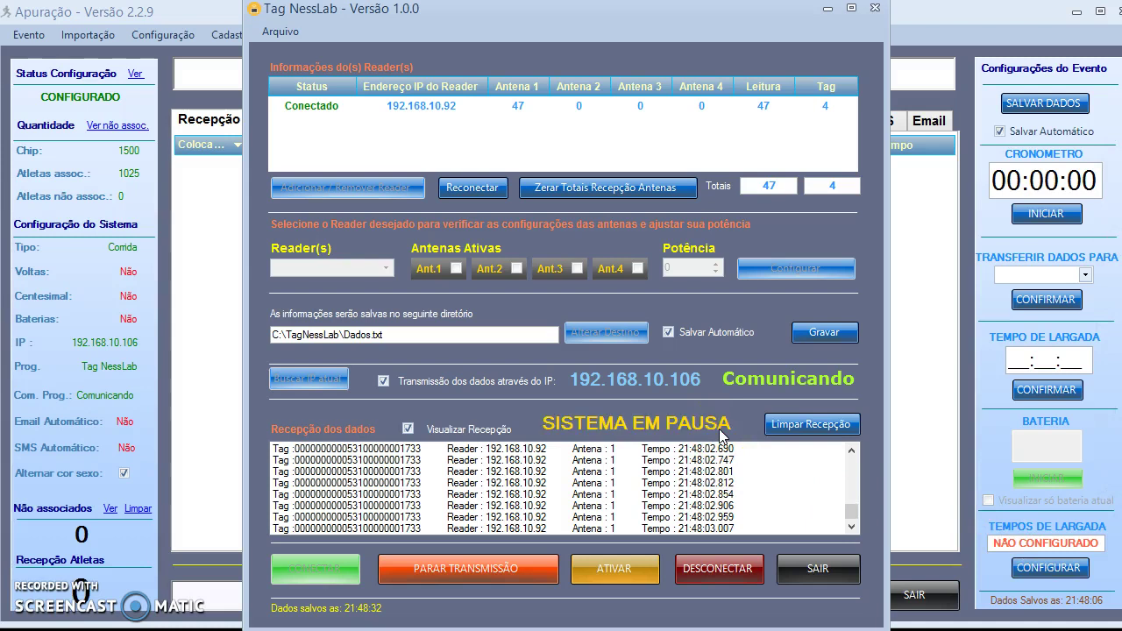
- Reactivate data reception in Tag NessLab and switch back to the reception list in Apuração
{"action": "left_click", "coordinate": [572, 465]}
{"action": "left_click", "coordinate": [635, 570]}
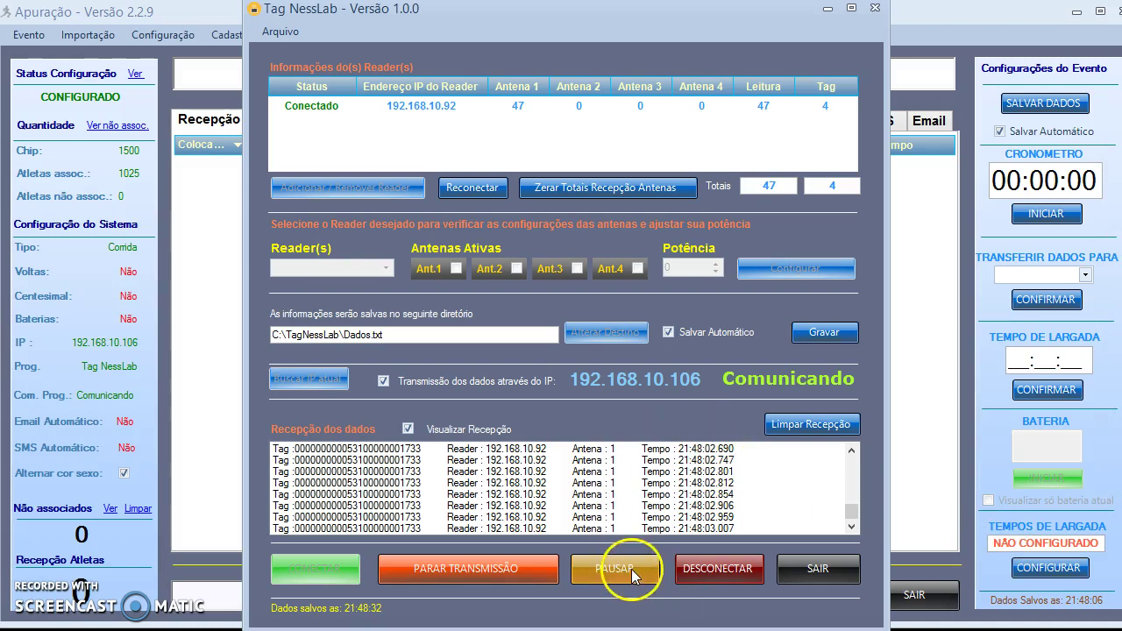
{"action": "left_click", "coordinate": [911, 351]}
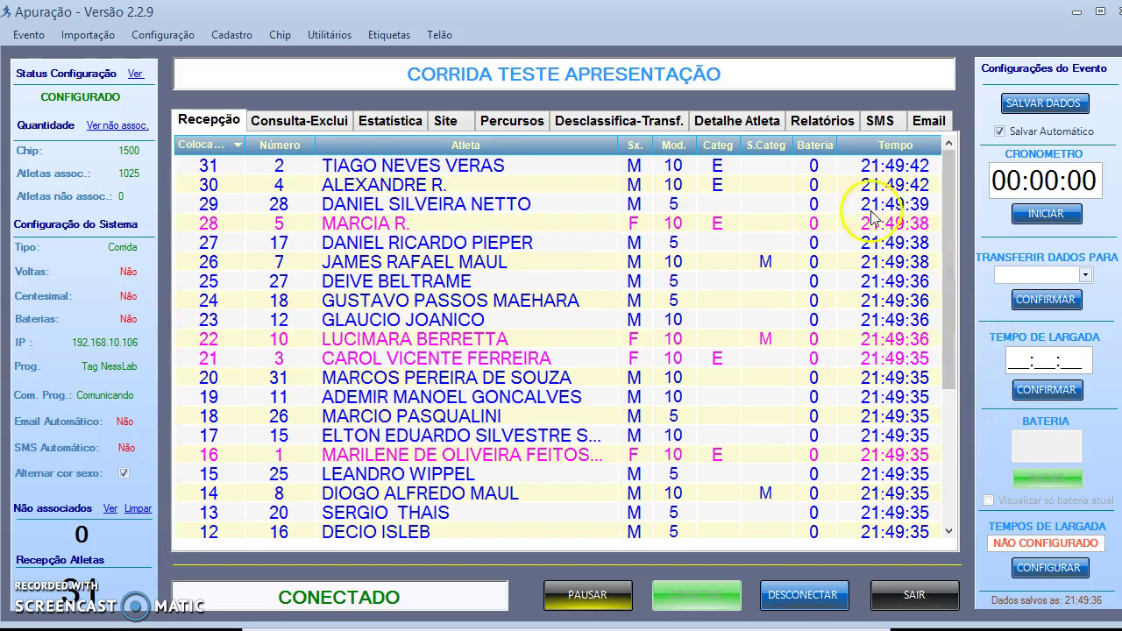
- Set the start time to 21:49:34 to match the first recorded time, and check the recalculated times
{"action": "left_click_drag", "start_coordinate": [950, 229], "coordinate": [948, 370]}
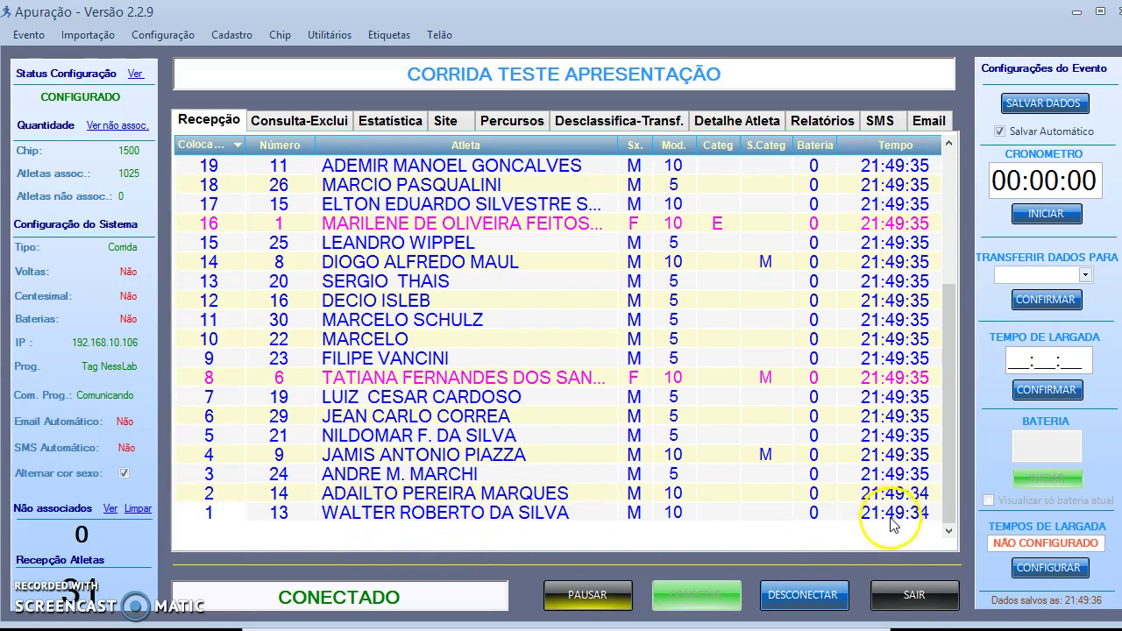
{"action": "left_click", "coordinate": [1021, 361]}
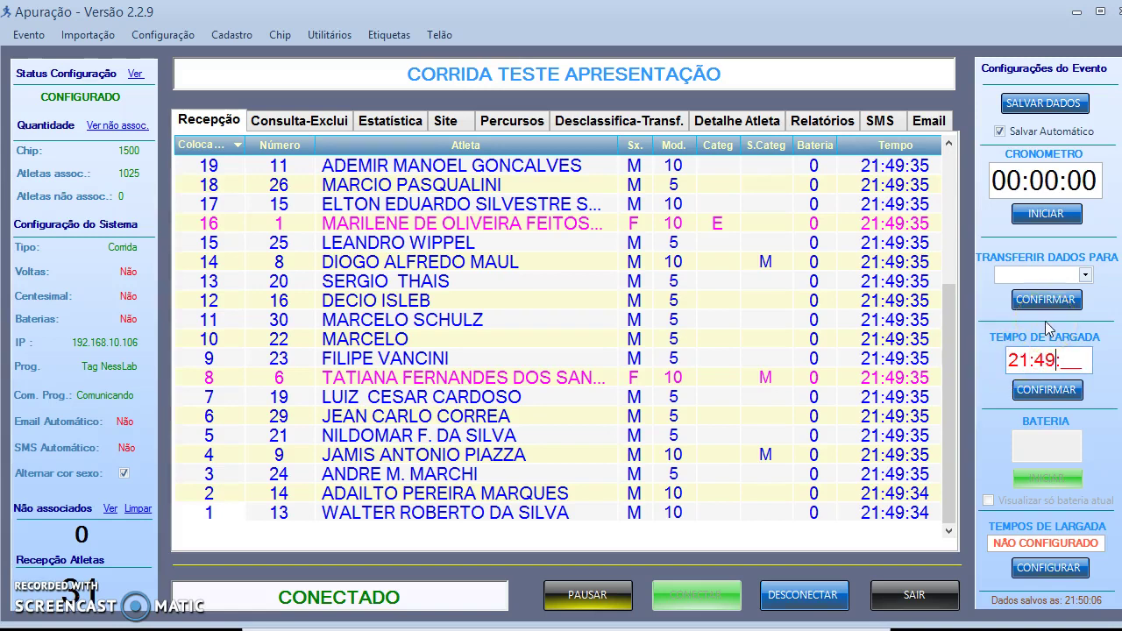
{"action": "left_click", "coordinate": [1043, 389]}
{"action": "left_click_drag", "start_coordinate": [949, 438], "coordinate": [964, 250]}
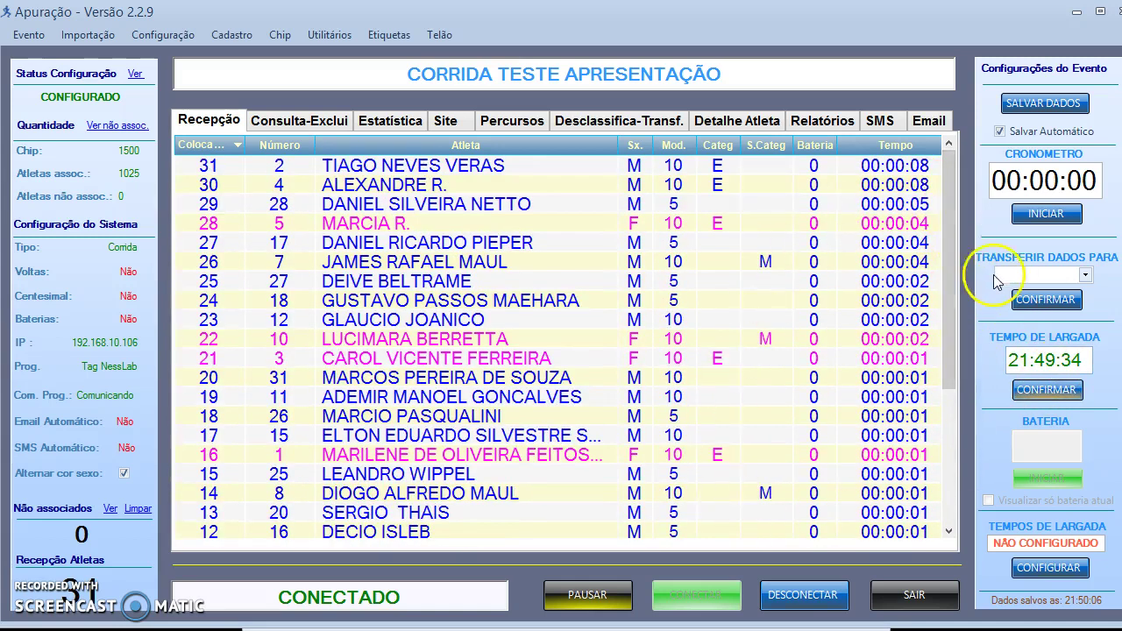
{"action": "left_click_drag", "start_coordinate": [953, 220], "coordinate": [954, 395]}
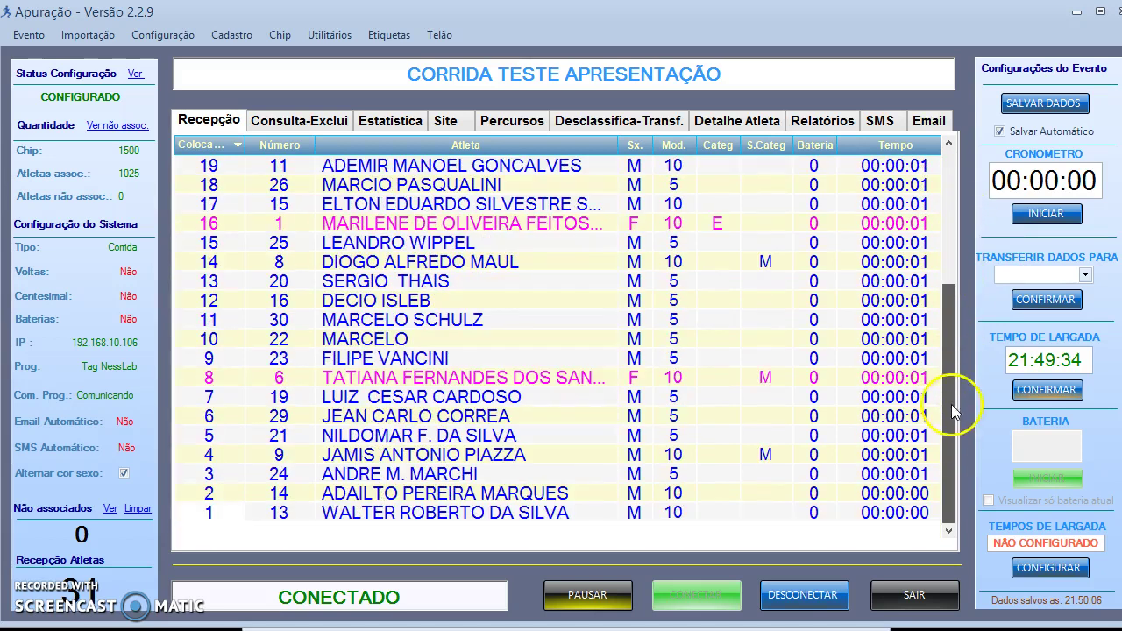
- Examine the arrival statistics by modality, subcategory and age group, comparing them with the reception list
{"action": "left_click", "coordinate": [396, 128]}
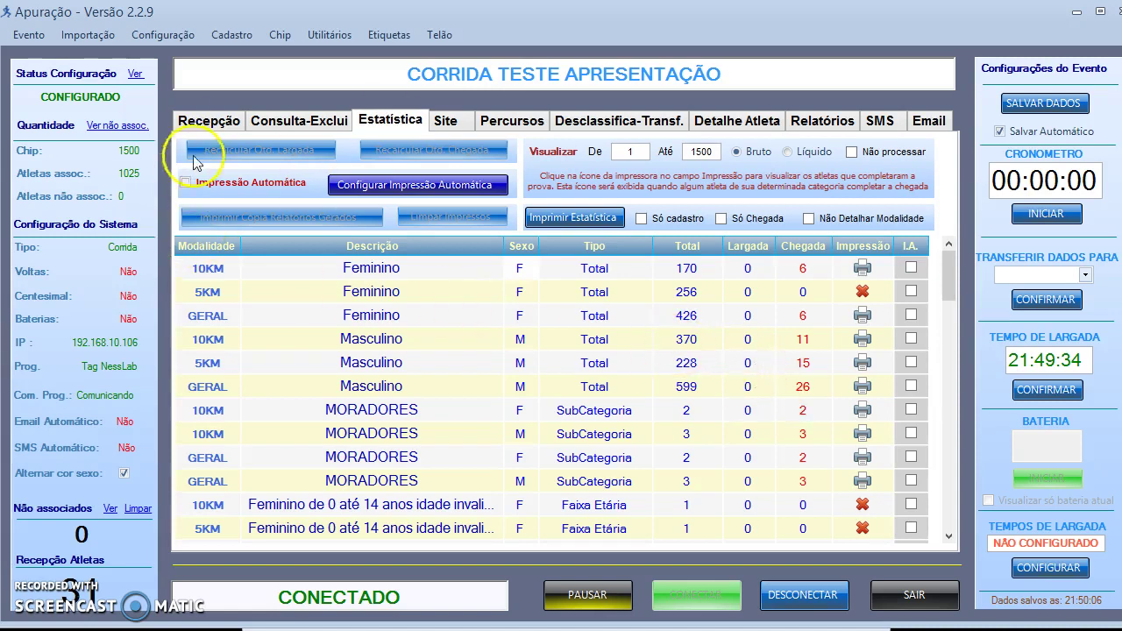
{"action": "left_click", "coordinate": [206, 120]}
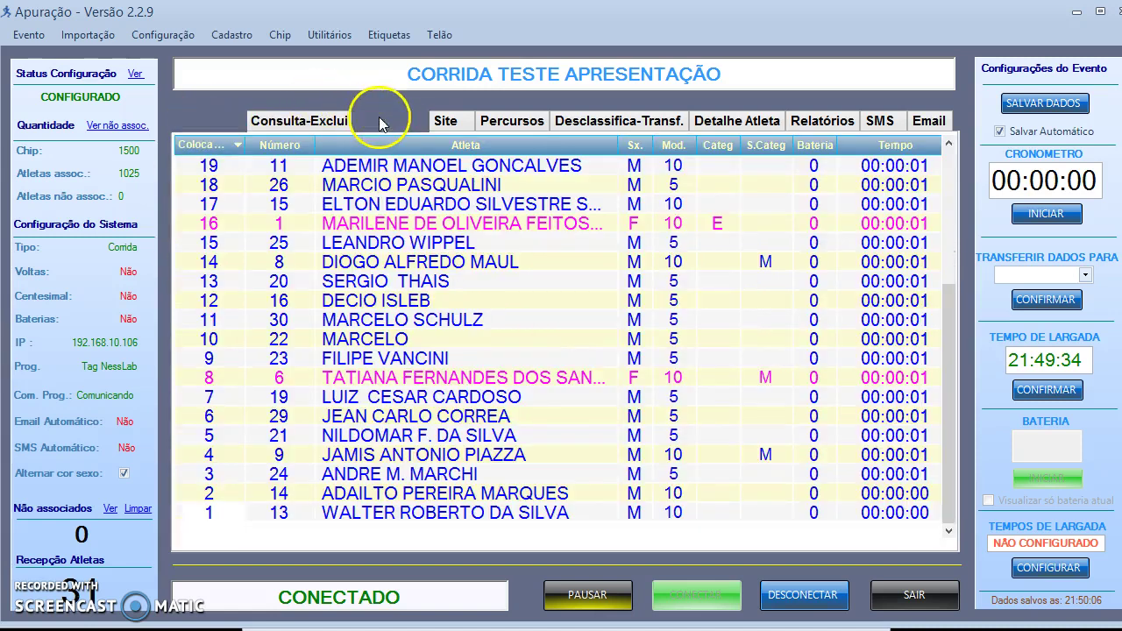
{"action": "left_click", "coordinate": [380, 125]}
{"action": "left_click_drag", "start_coordinate": [951, 286], "coordinate": [932, 381]}
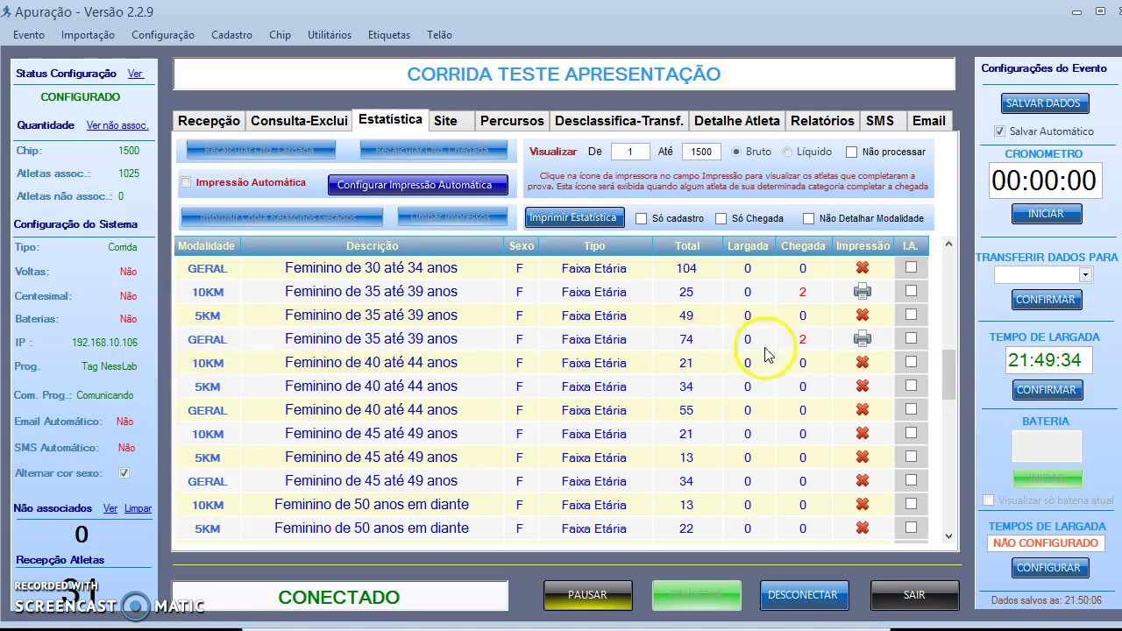
{"action": "left_click_drag", "start_coordinate": [951, 371], "coordinate": [954, 293]}
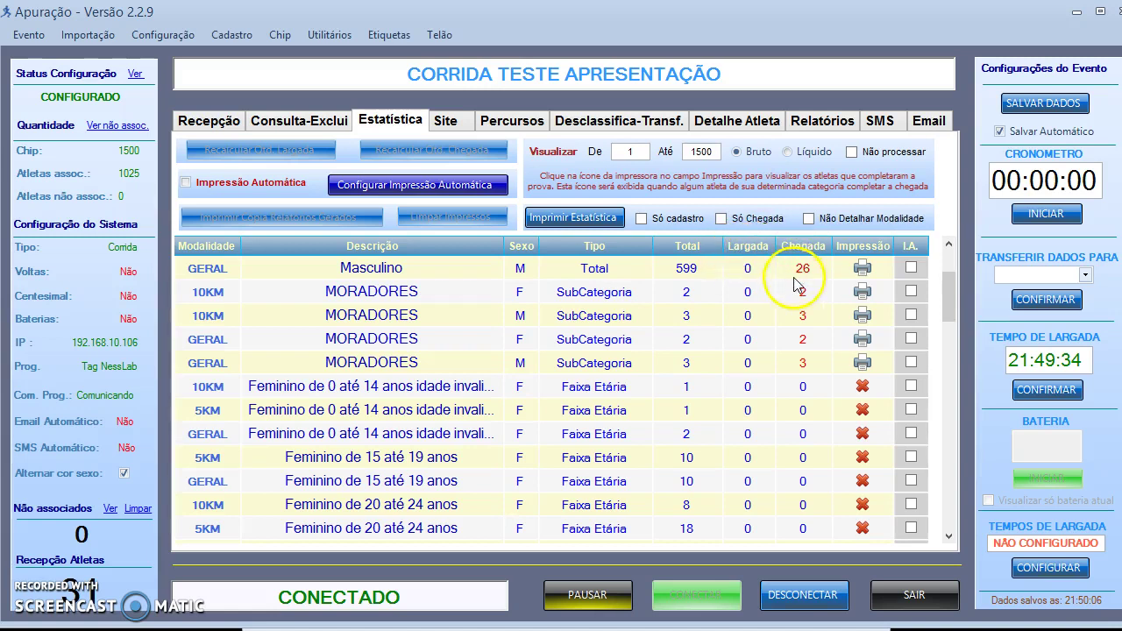
{"action": "left_click", "coordinate": [213, 131]}
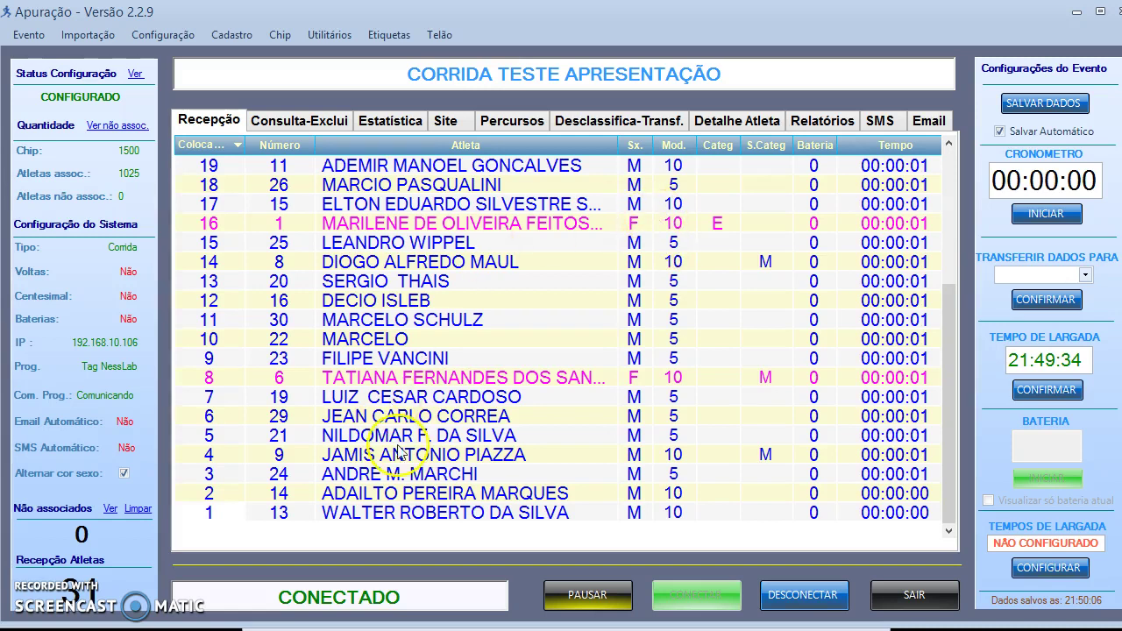
- Transfer all received times to LARGADA, confirm the transfer, and check the transferred records in the course list
{"action": "left_click", "coordinate": [1086, 276]}
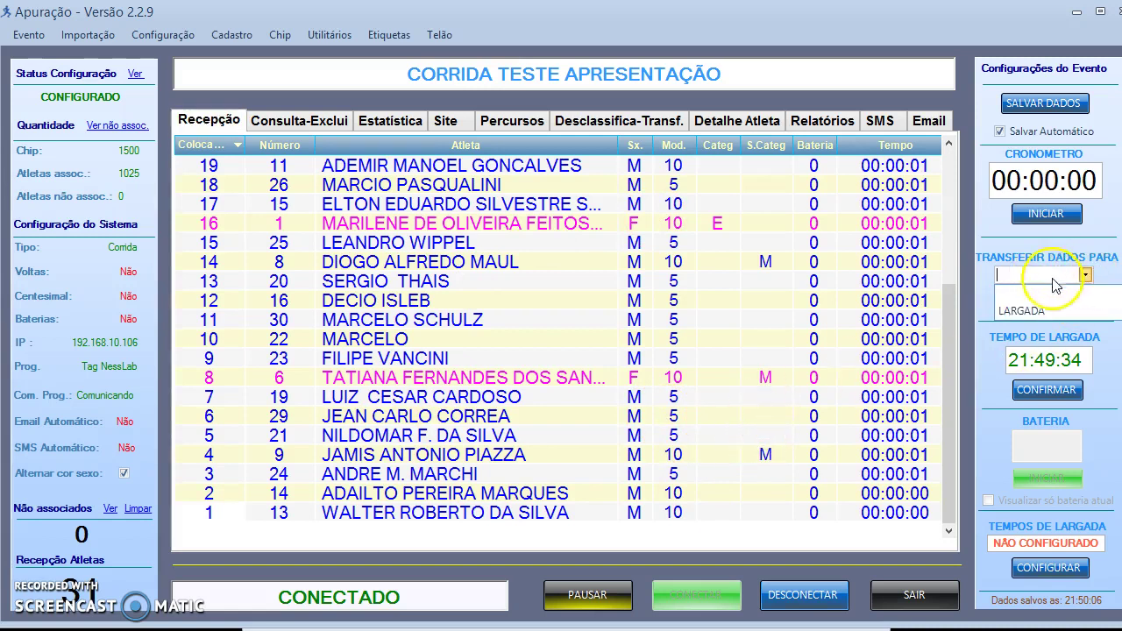
{"action": "left_click", "coordinate": [1039, 310]}
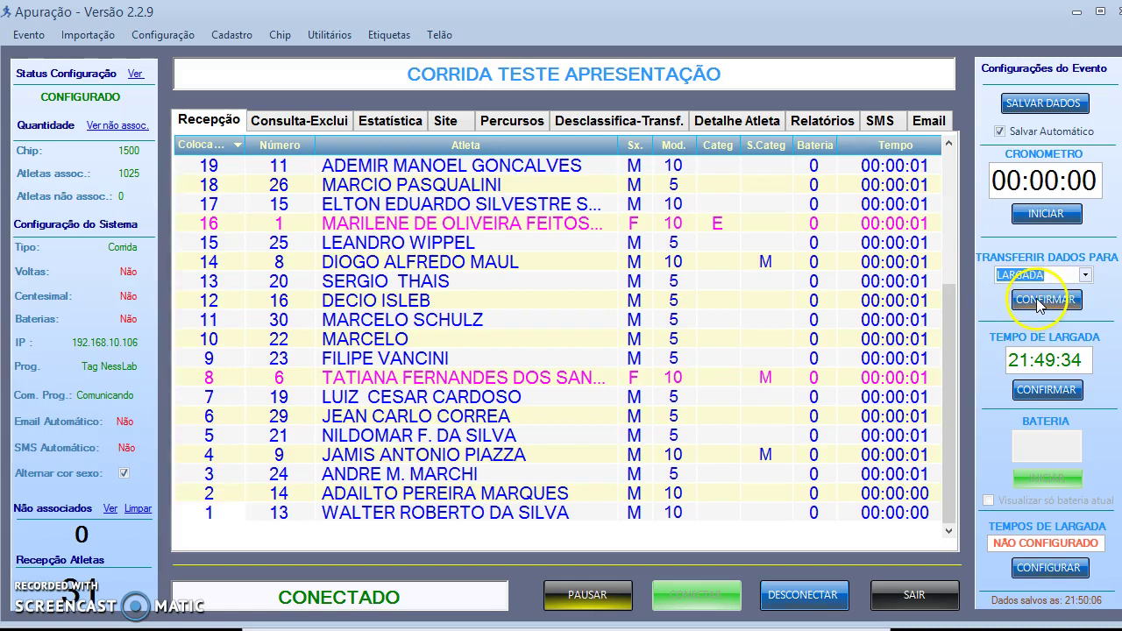
{"action": "left_click", "coordinate": [1041, 300]}
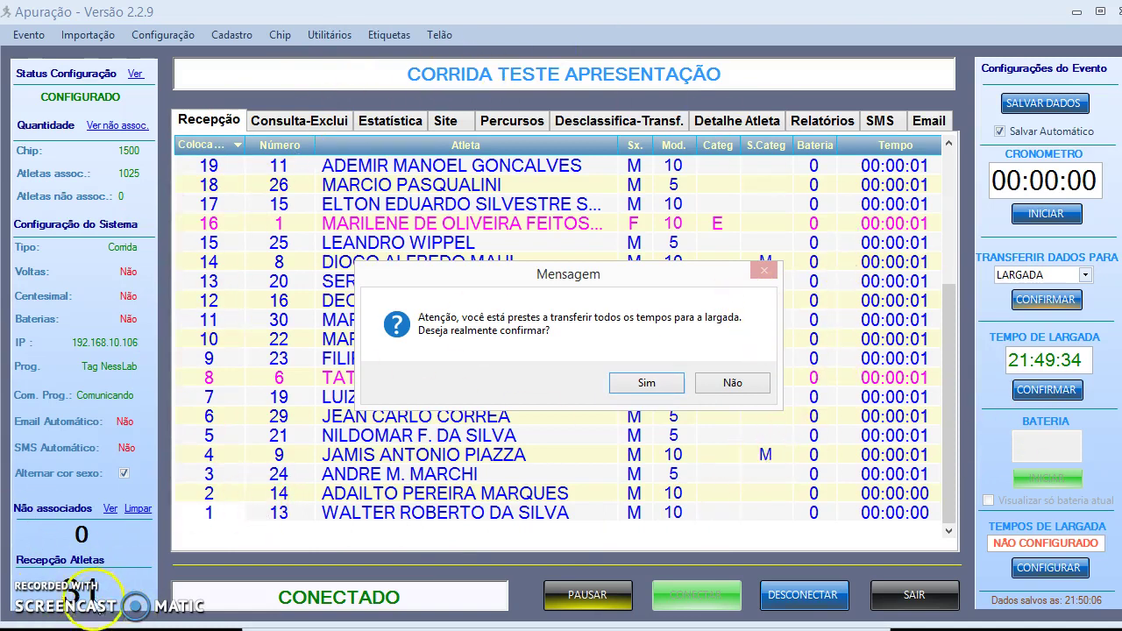
{"action": "left_click", "coordinate": [665, 391]}
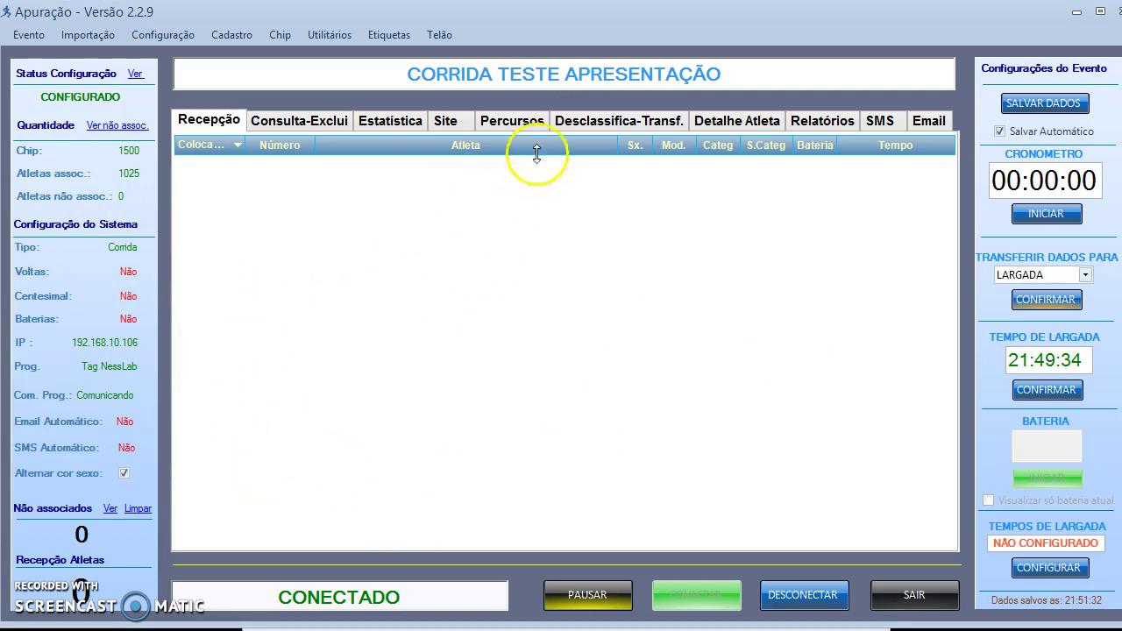
{"action": "left_click", "coordinate": [514, 124]}
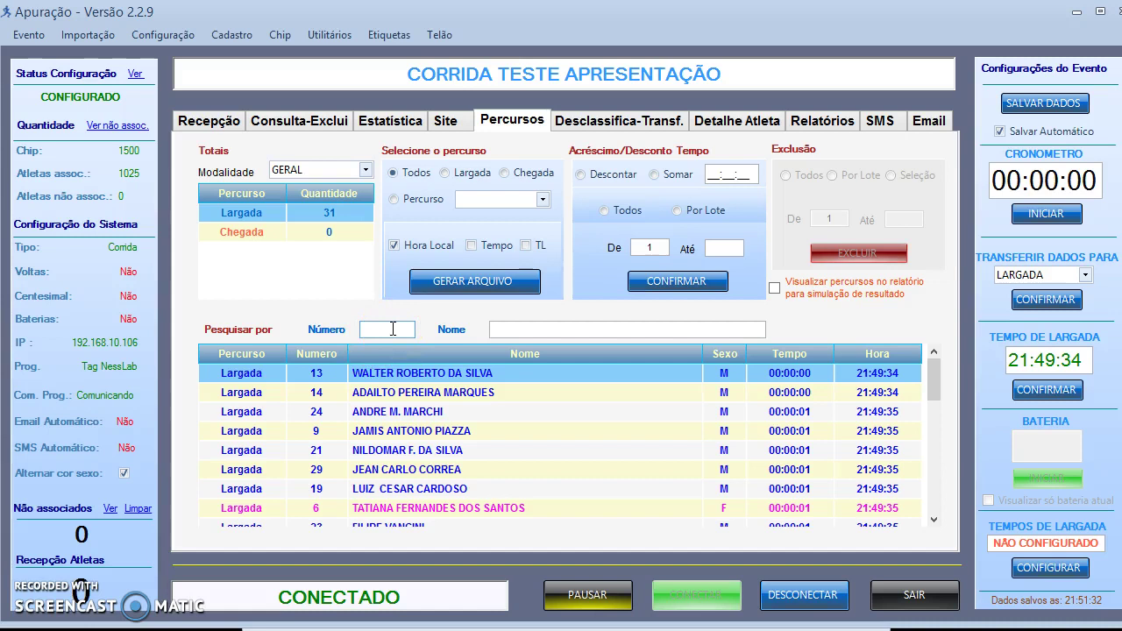
- Review the newly received arrivals, and compare start and arrival counts per category in the statistics
{"action": "left_click", "coordinate": [231, 124]}
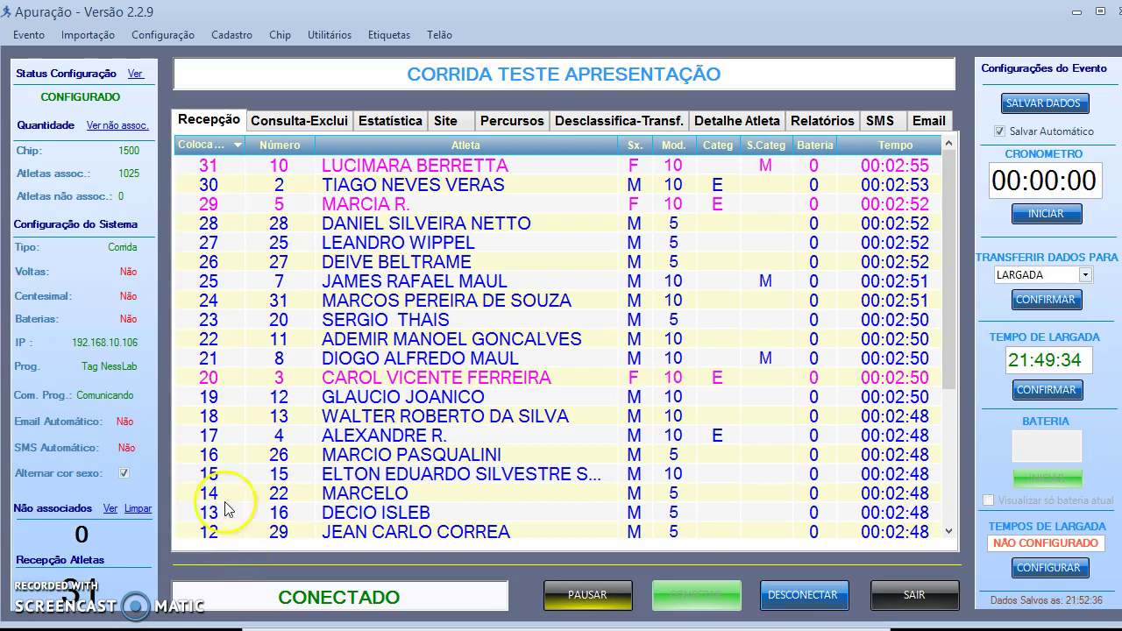
{"action": "left_click", "coordinate": [816, 123]}
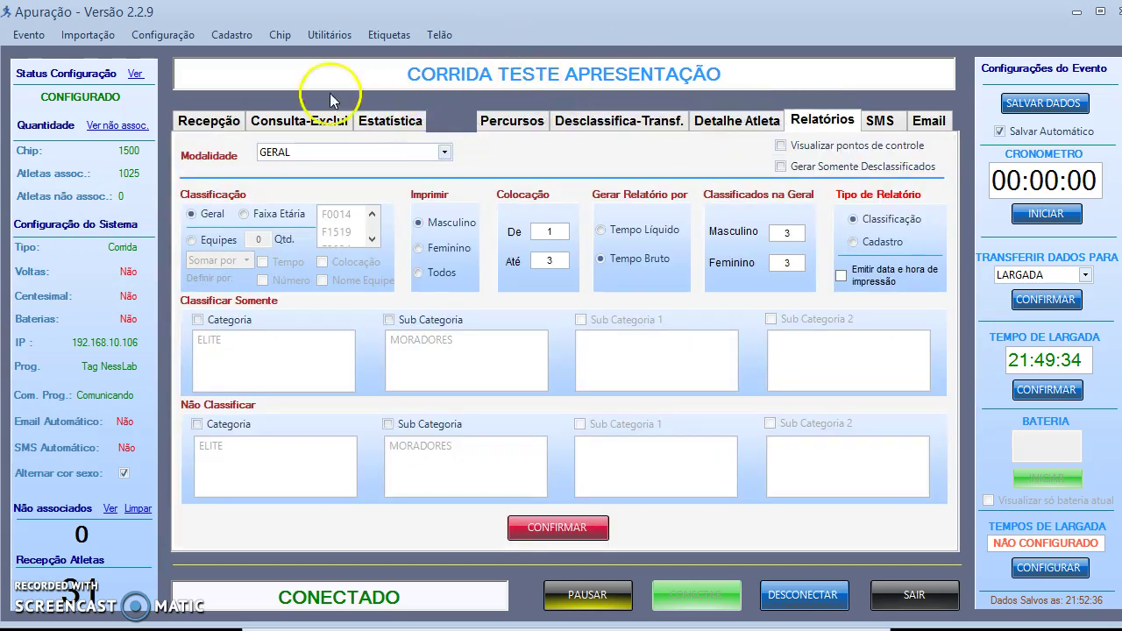
{"action": "left_click", "coordinate": [390, 125]}
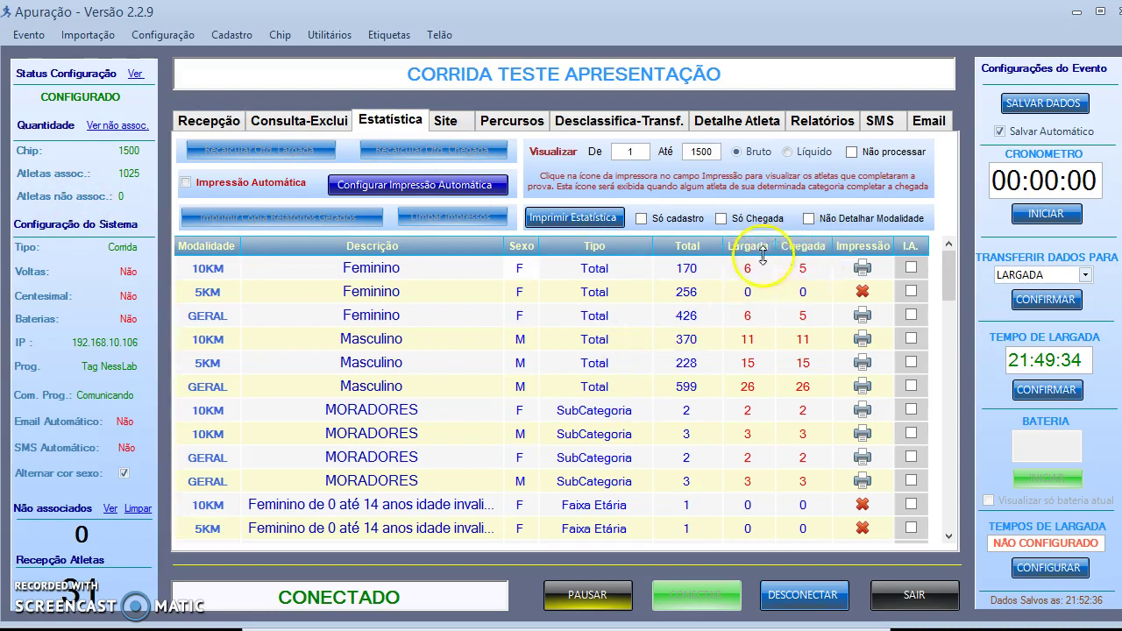
{"action": "mouse_move", "coordinate": [946, 263]}
{"action": "left_mouse_down"}
{"action": "mouse_move", "coordinate": [947, 313]}
{"action": "mouse_move", "coordinate": [947, 263]}
{"action": "left_mouse_up"}
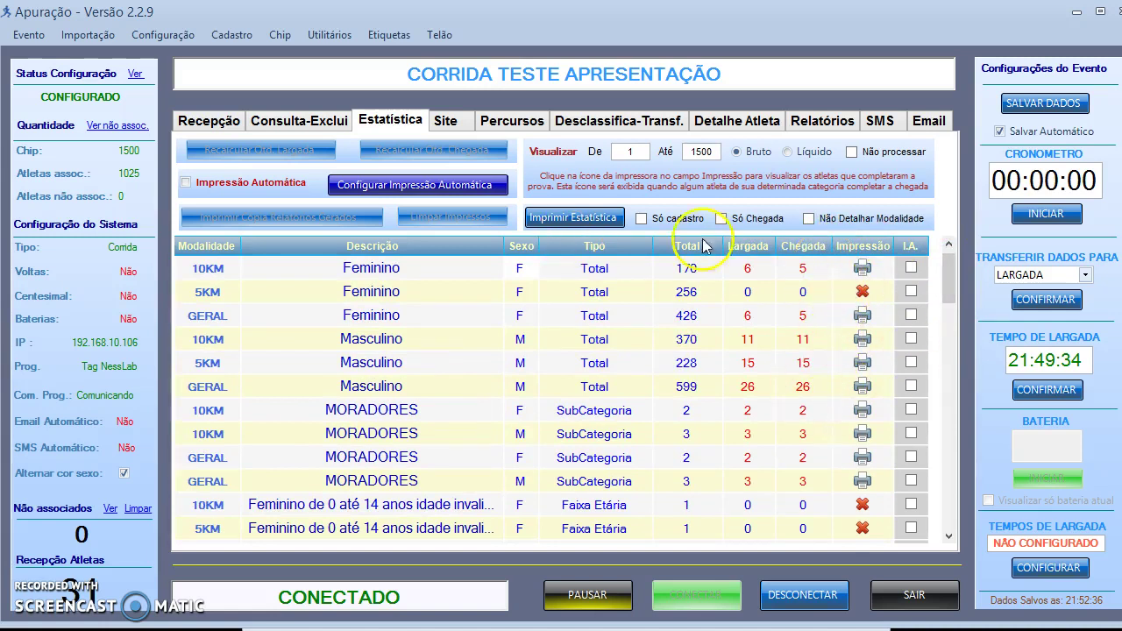
- Compare the report options with the award rules in the Notepad notes, covering the overall and age-group prizes
{"action": "left_click", "coordinate": [826, 121]}
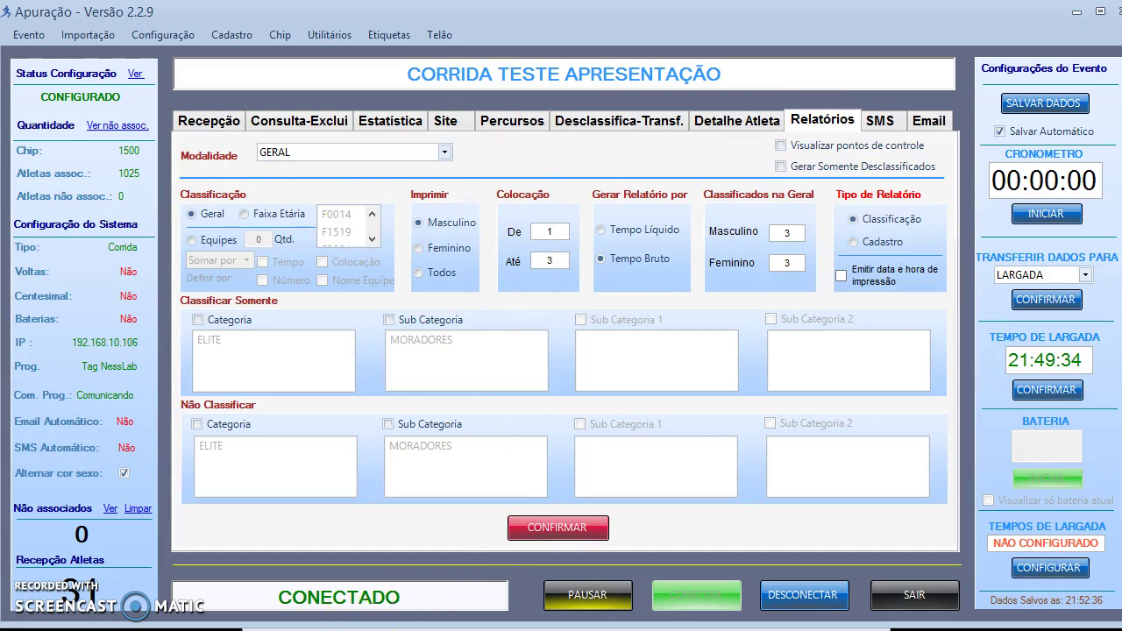
{"action": "key", "text": "alt+Tab"}
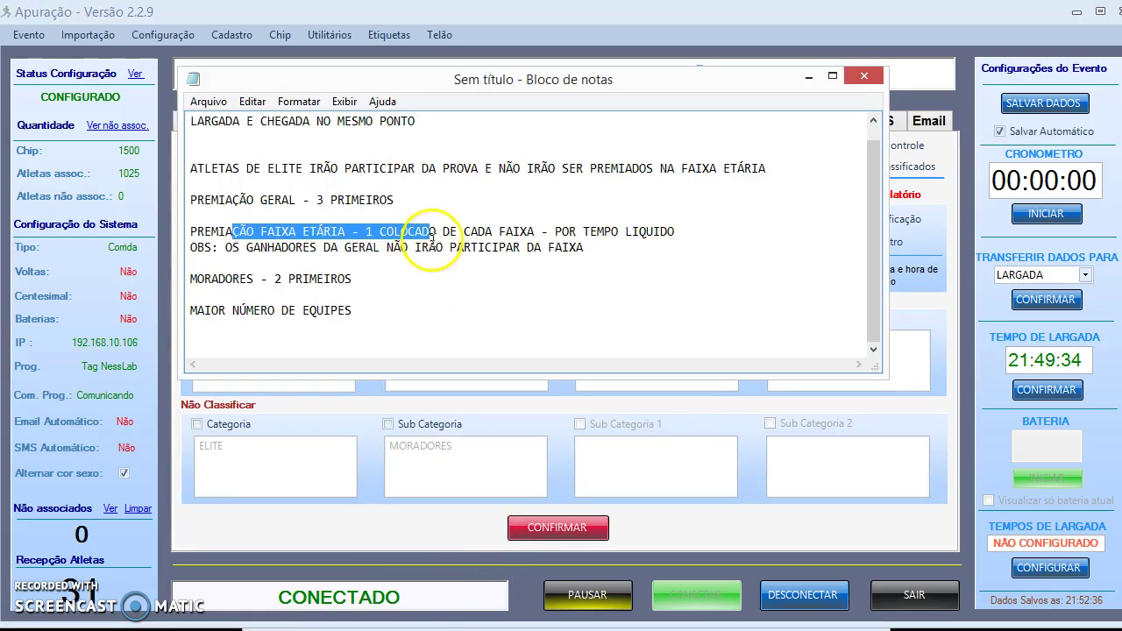
{"action": "left_click_drag", "start_coordinate": [296, 200], "coordinate": [193, 201]}
{"action": "left_click", "coordinate": [951, 188]}
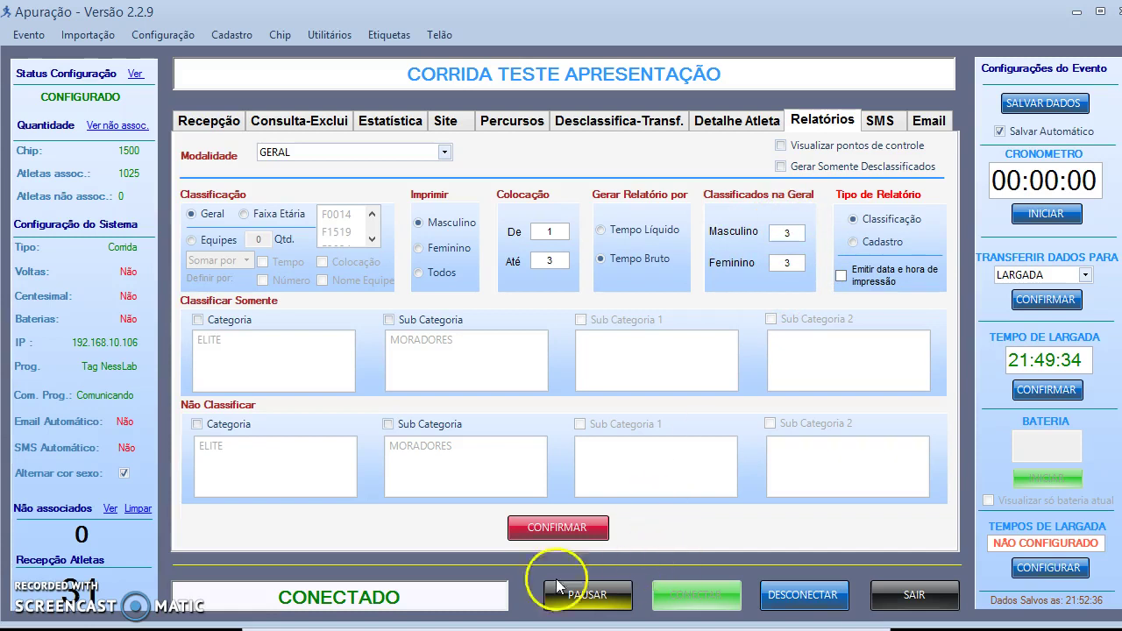
{"action": "left_click", "coordinate": [491, 627]}
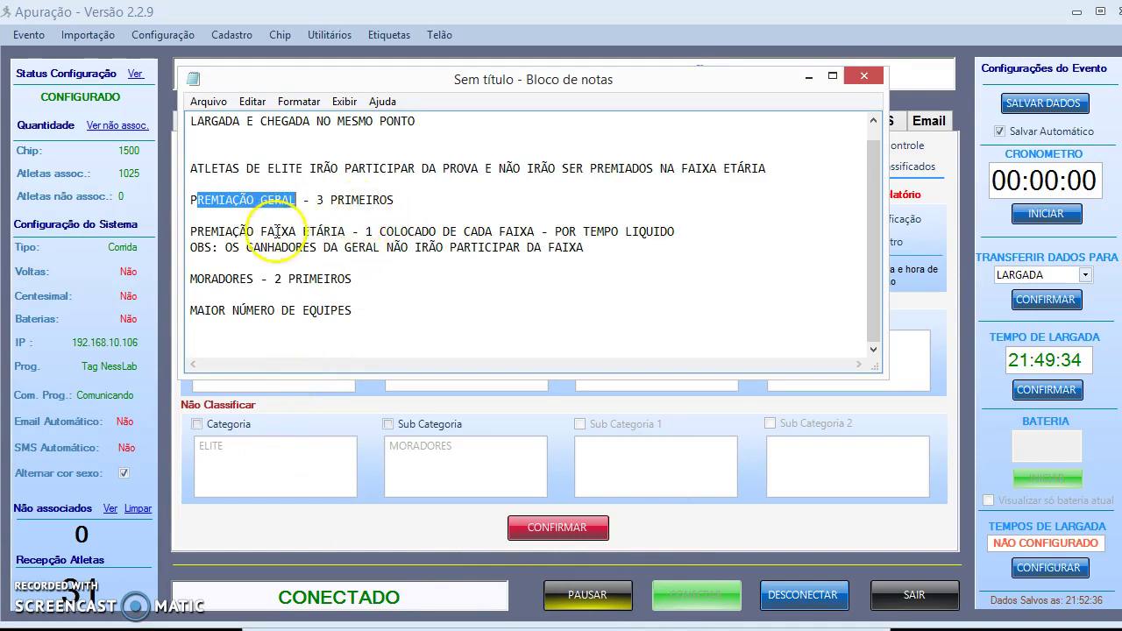
{"action": "left_click_drag", "start_coordinate": [586, 248], "coordinate": [198, 248]}
{"action": "left_click", "coordinate": [930, 318]}
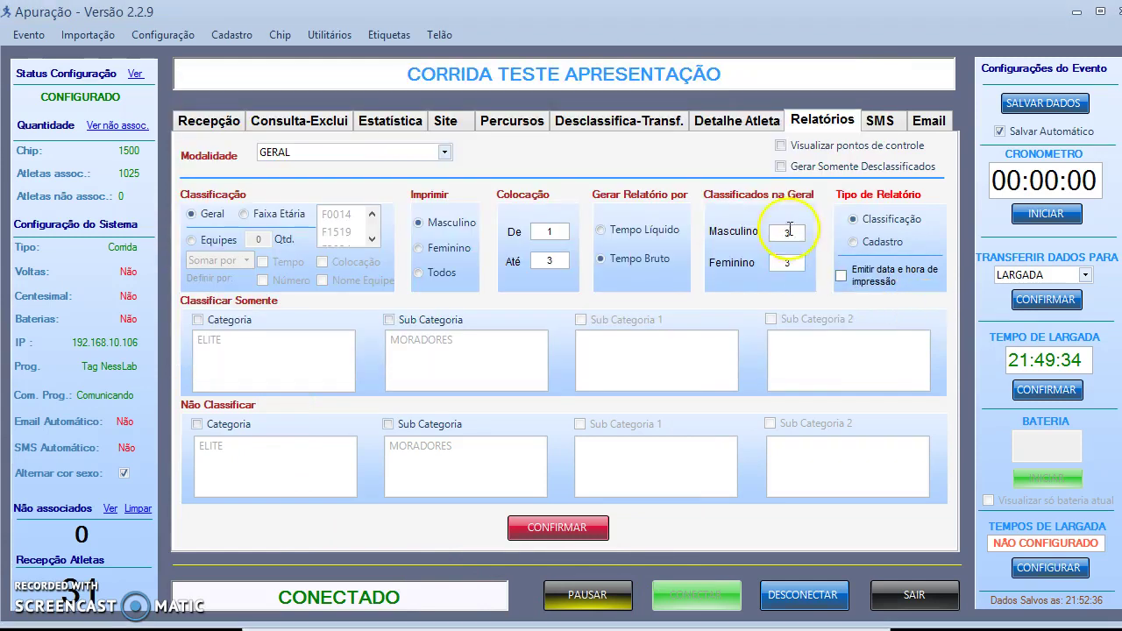
- Check the number of overall classified men and women against the default quantities in the report configuration
{"action": "double_click", "coordinate": [786, 262]}
{"action": "key", "text": "BackSpace"}
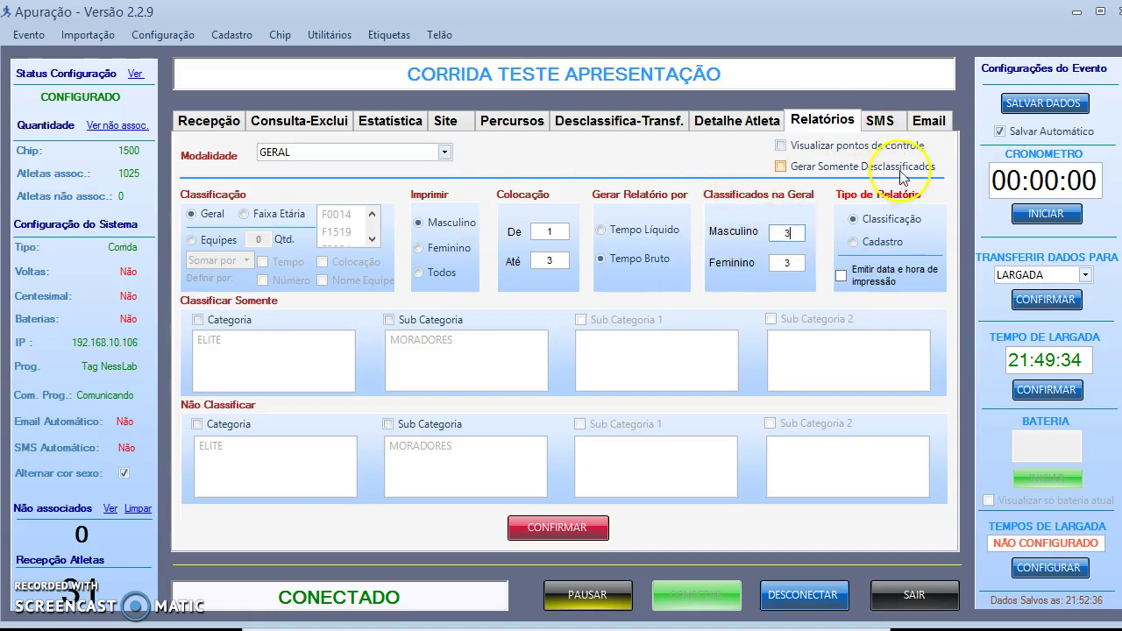
{"action": "left_click", "coordinate": [167, 39]}
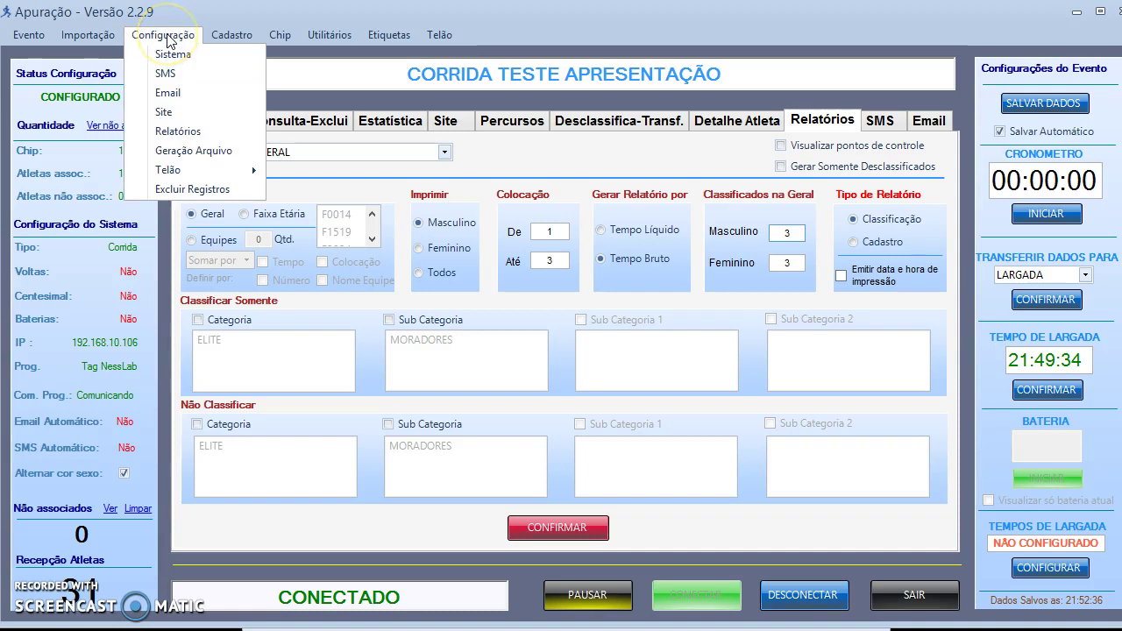
{"action": "left_click", "coordinate": [180, 131]}
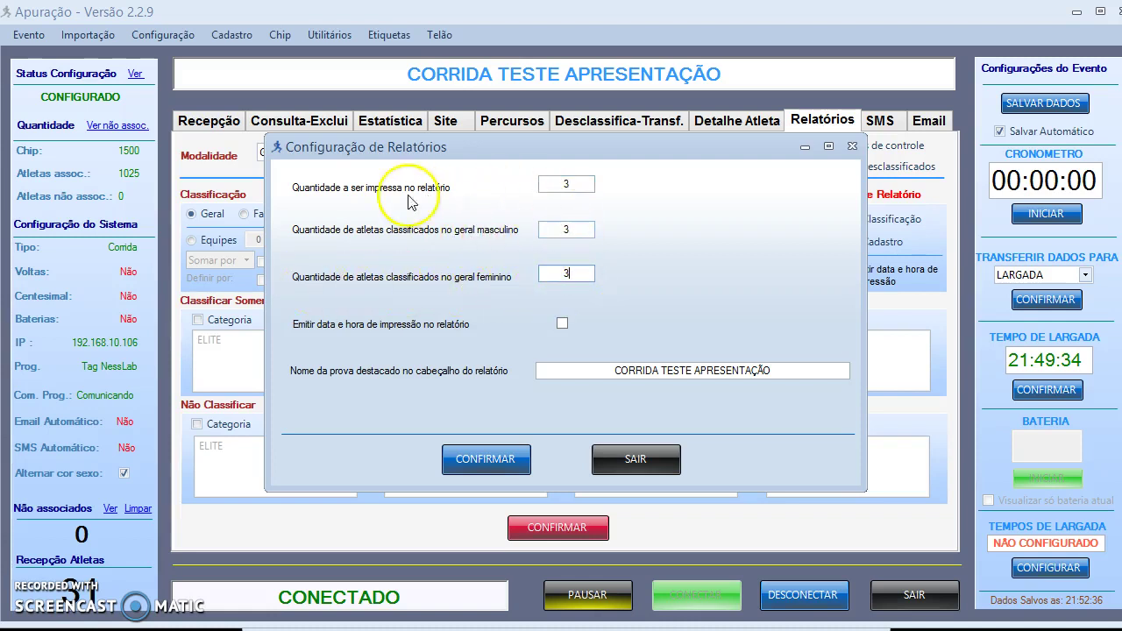
{"action": "left_click", "coordinate": [570, 183]}
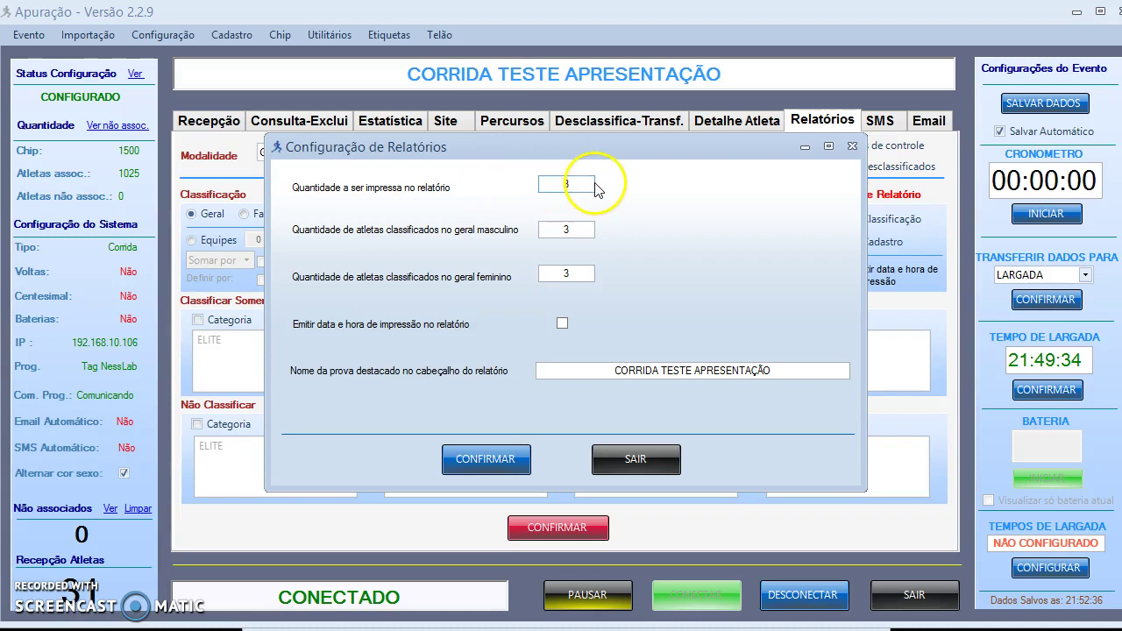
{"action": "left_click", "coordinate": [612, 461]}
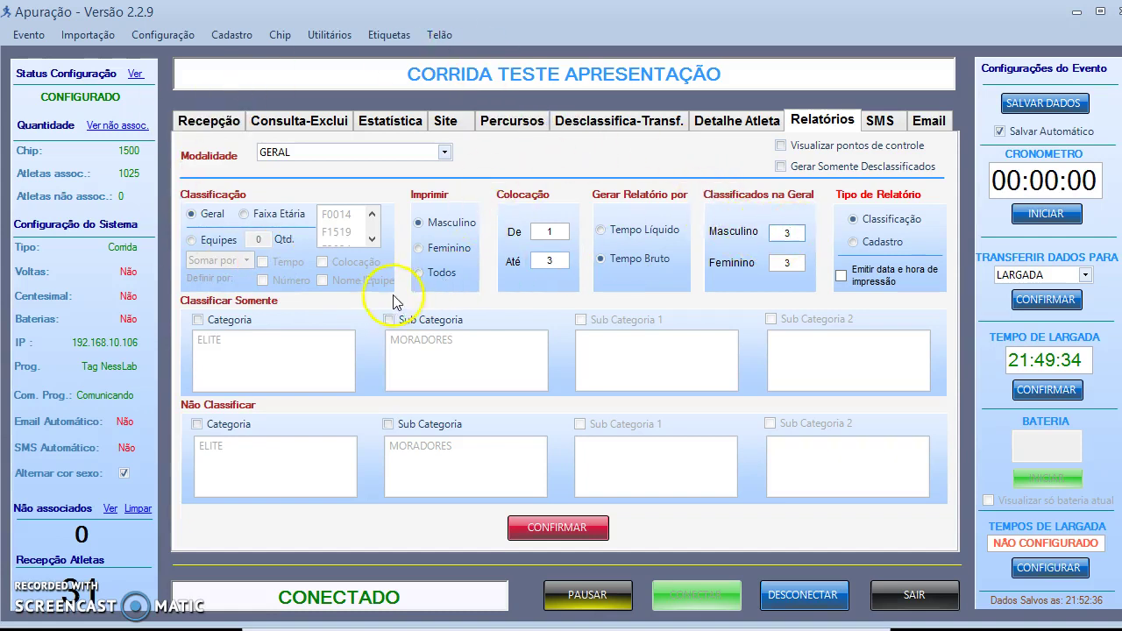
- Generate the overall male classification report for the 5KM modality and inspect its first two athletes
{"action": "left_click", "coordinate": [444, 153]}
{"action": "left_click", "coordinate": [411, 189]}
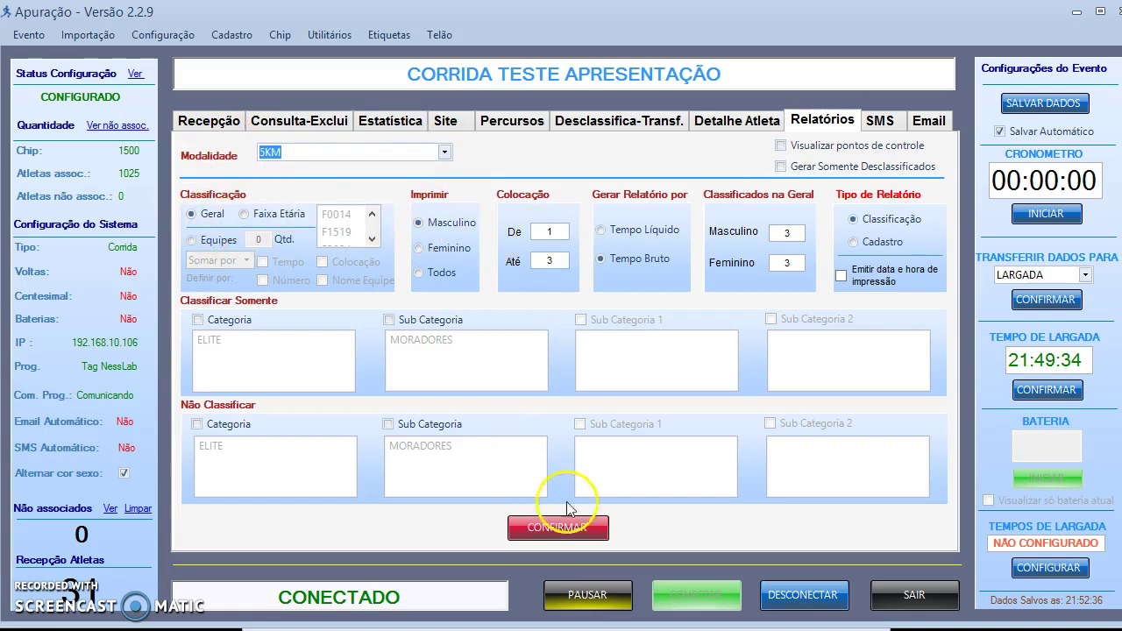
{"action": "left_click", "coordinate": [575, 529]}
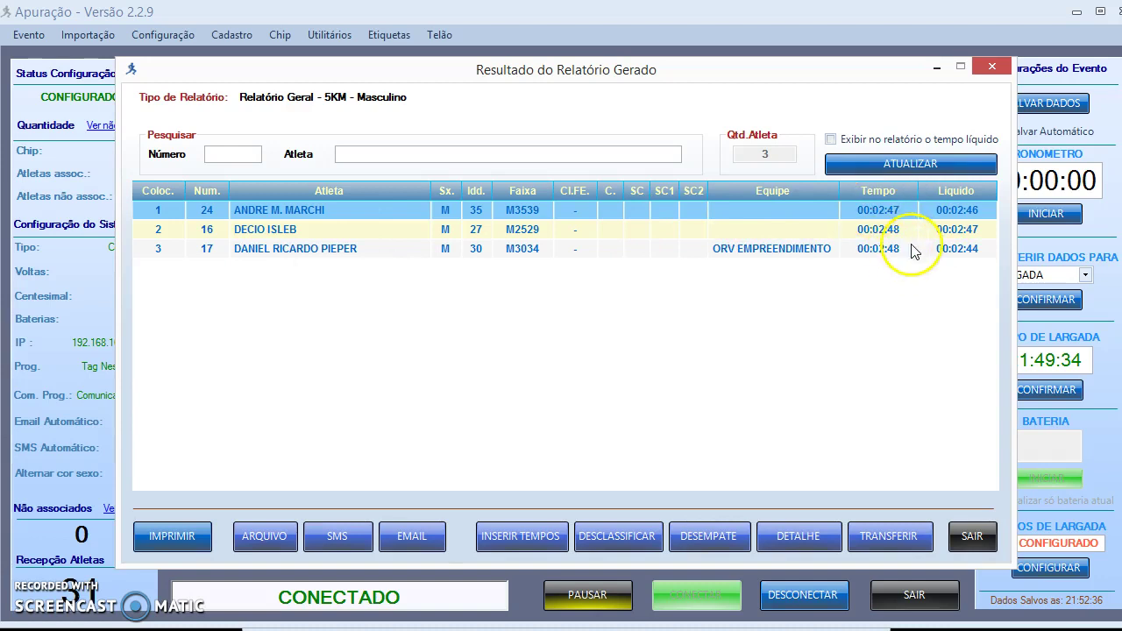
{"action": "left_click", "coordinate": [371, 228]}
{"action": "left_click", "coordinate": [370, 213]}
{"action": "left_click", "coordinate": [995, 541]}
- Look over the disqualification and transfer options and the details of athlete number 9
{"action": "left_click", "coordinate": [613, 127]}
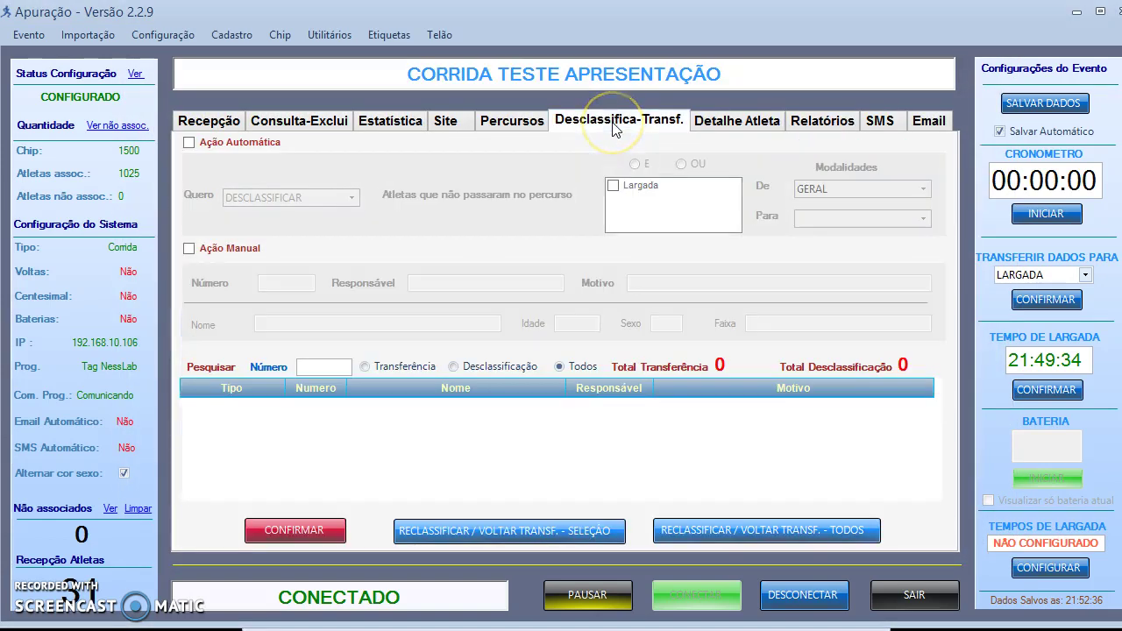
{"action": "left_click", "coordinate": [718, 122]}
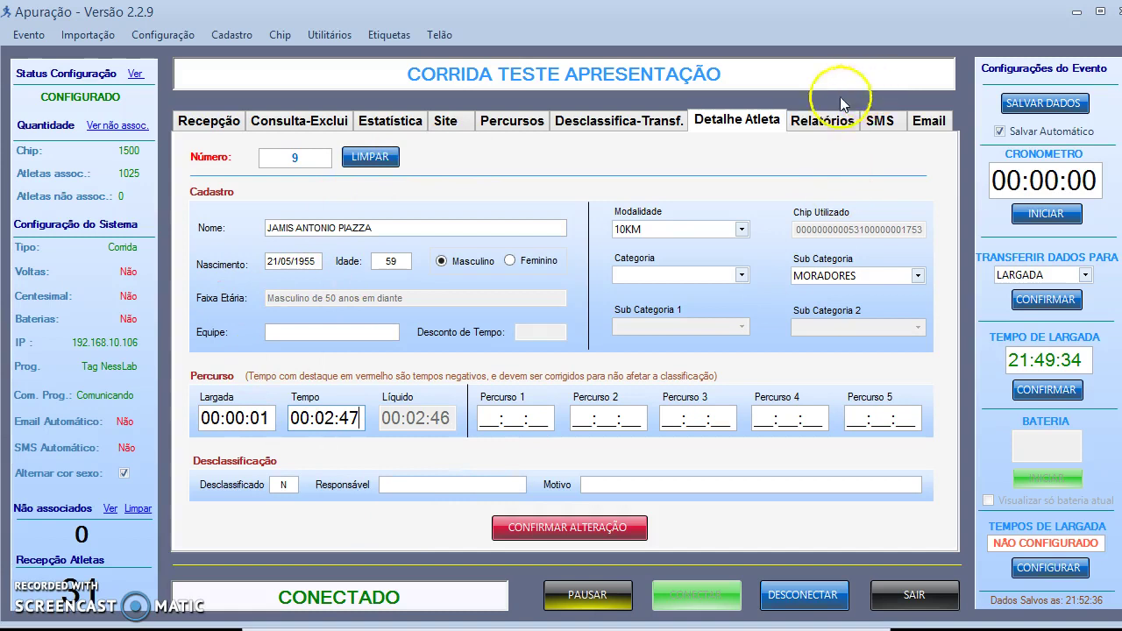
{"action": "left_click", "coordinate": [824, 121]}
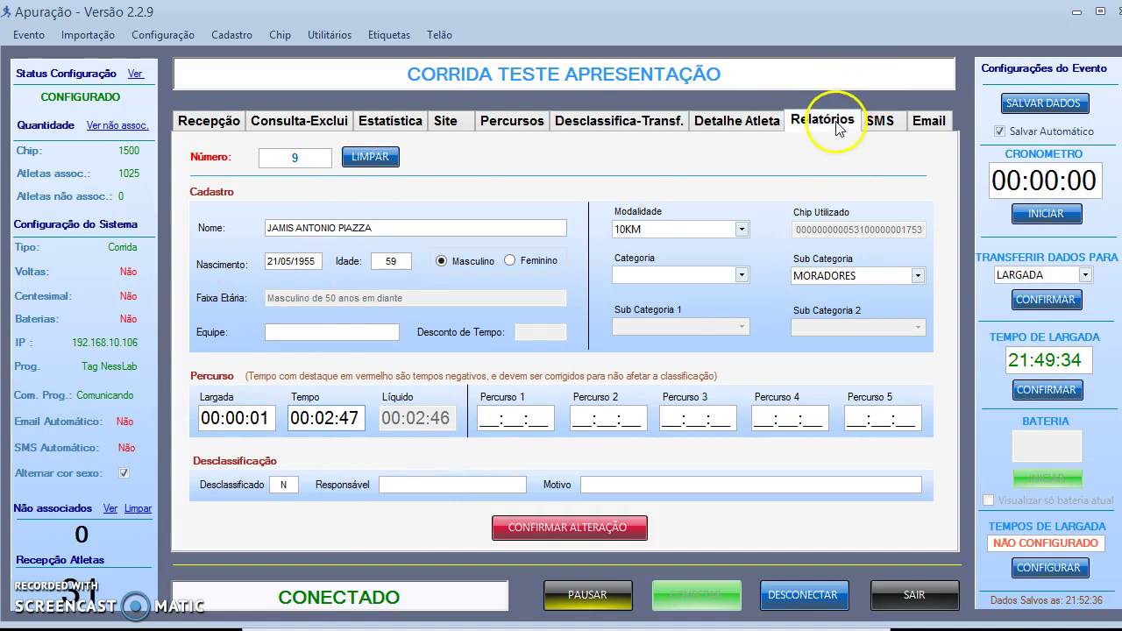
- Regenerate the overall male 5KM report and disqualify the first-placed athlete, number 24
{"action": "left_click", "coordinate": [544, 528]}
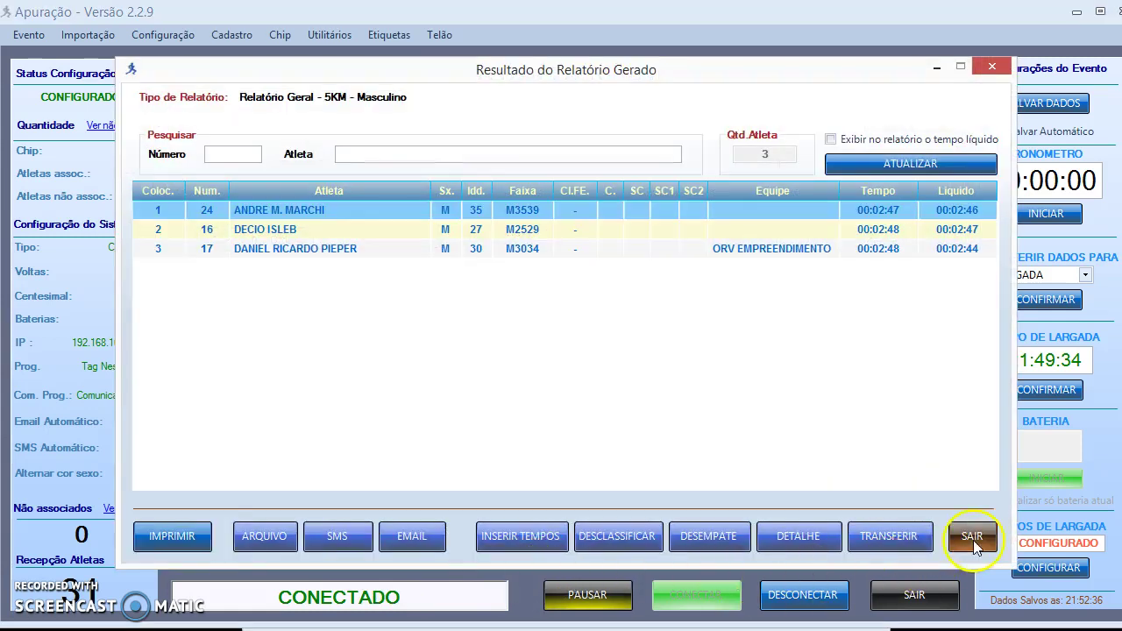
{"action": "left_click", "coordinate": [971, 538]}
{"action": "left_click", "coordinate": [569, 531]}
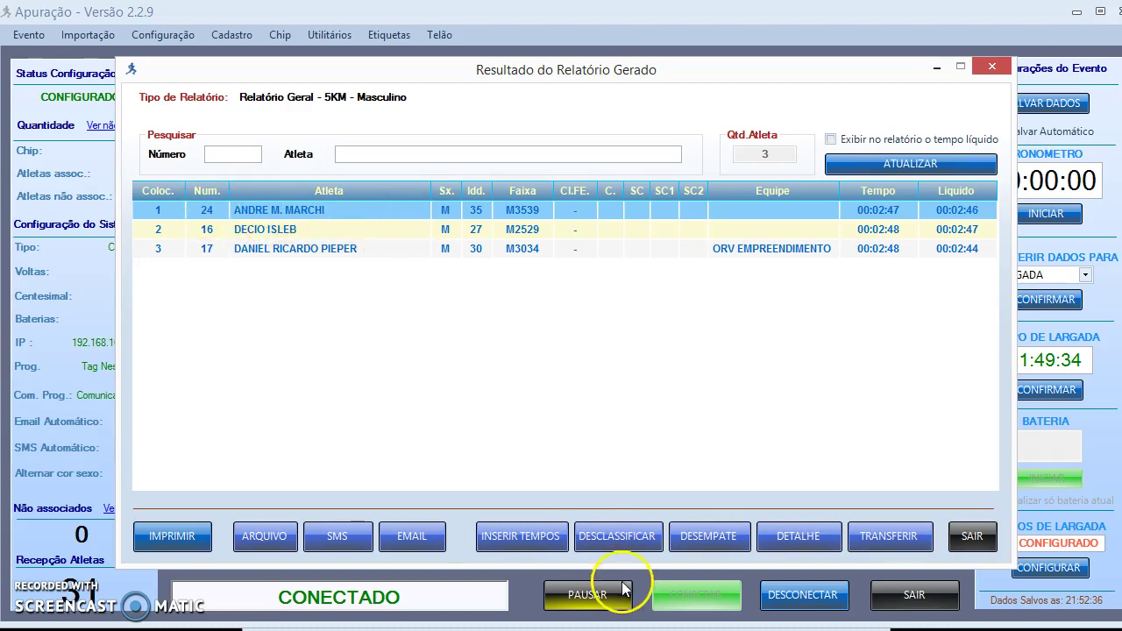
{"action": "left_click", "coordinate": [616, 537]}
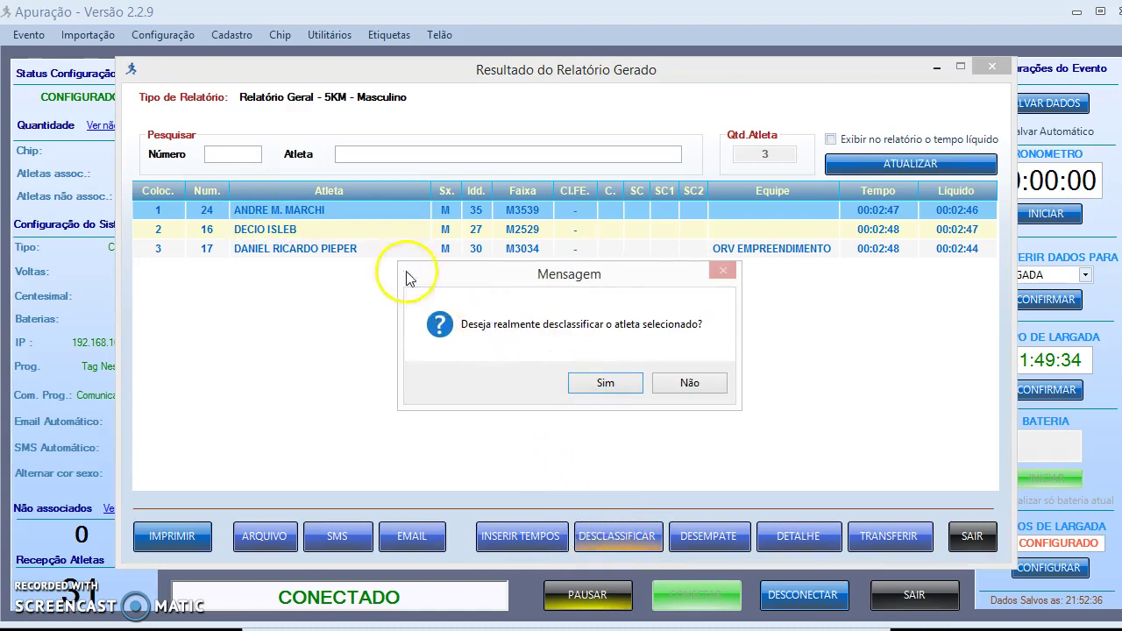
{"action": "left_click", "coordinate": [598, 383]}
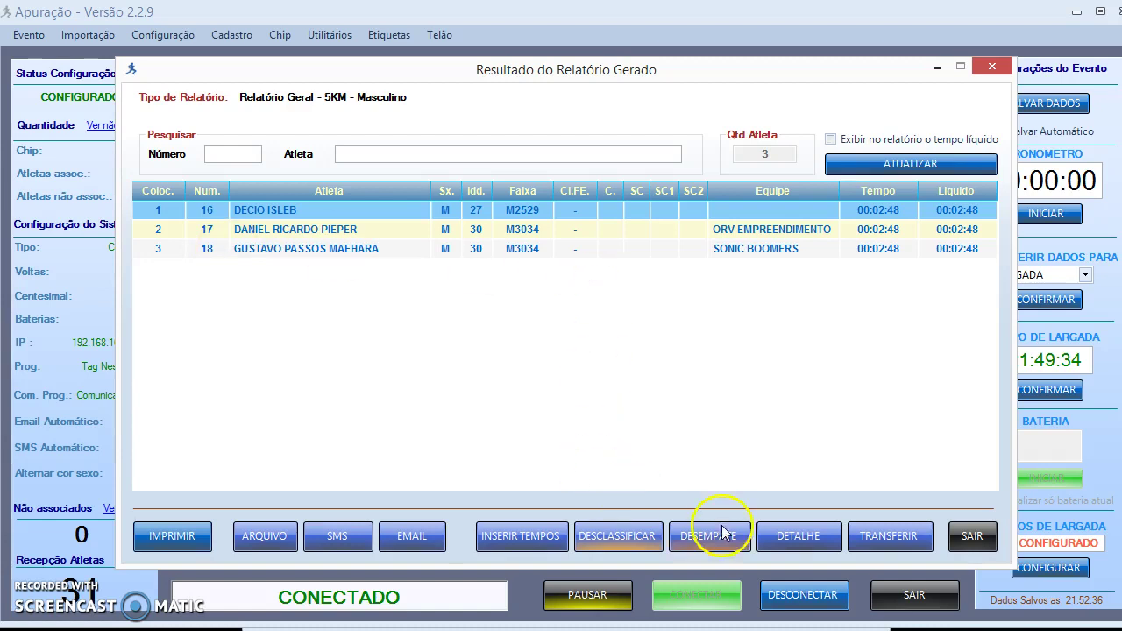
- Look up athlete number 30 from the report's athlete details and save the arrival time as 00:02:45
{"action": "left_click", "coordinate": [785, 539]}
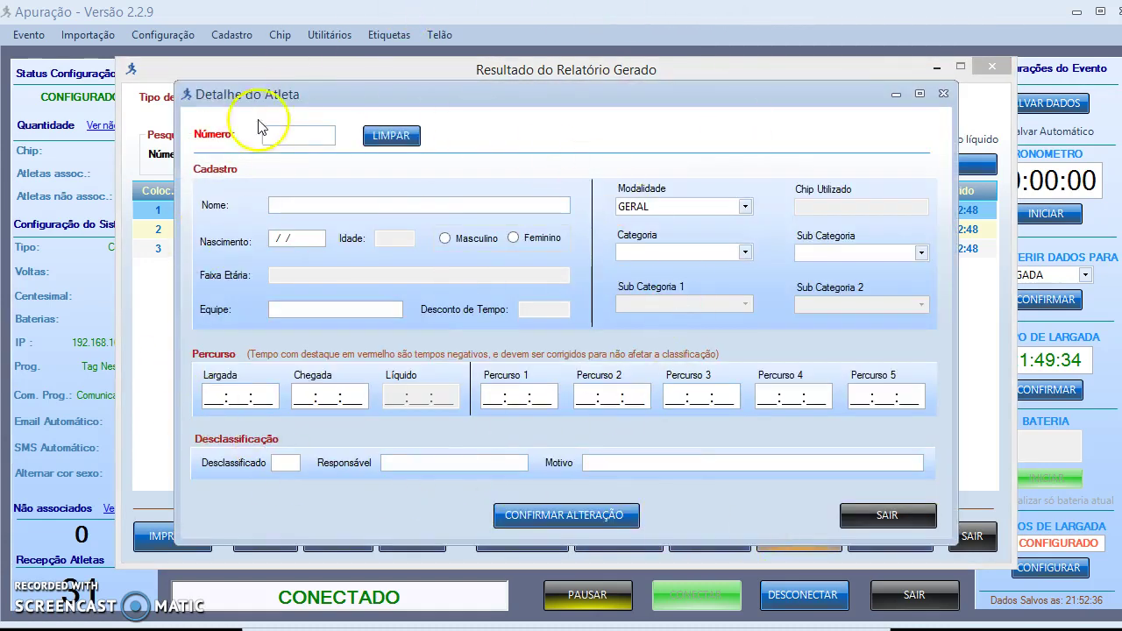
{"action": "left_click", "coordinate": [308, 133]}
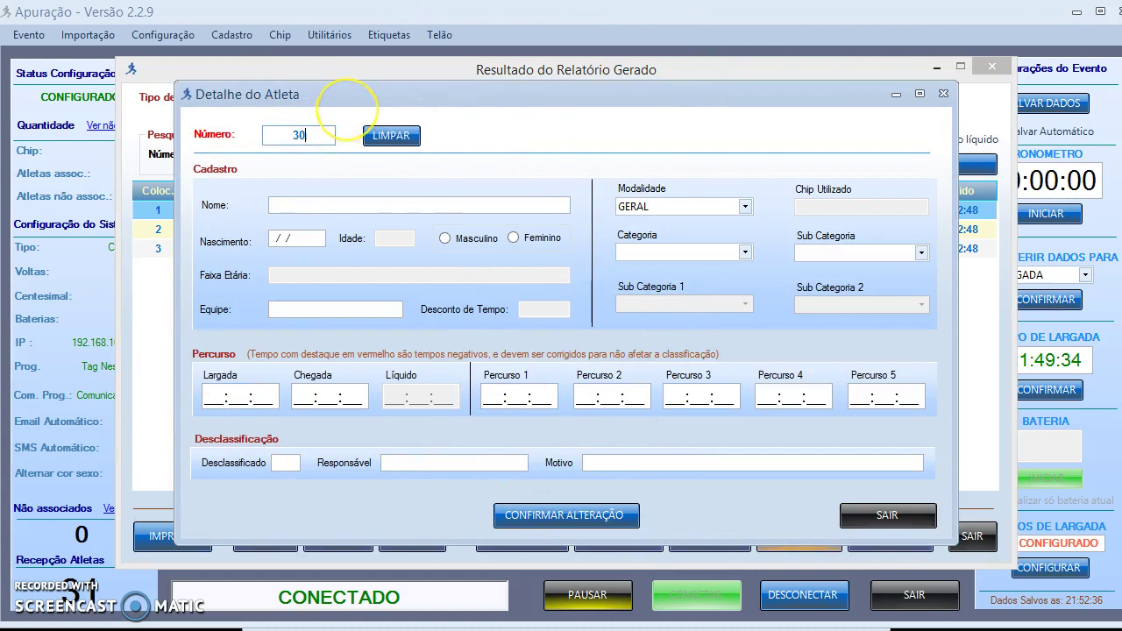
{"action": "type", "text": "30"}
{"action": "key", "text": "Return"}
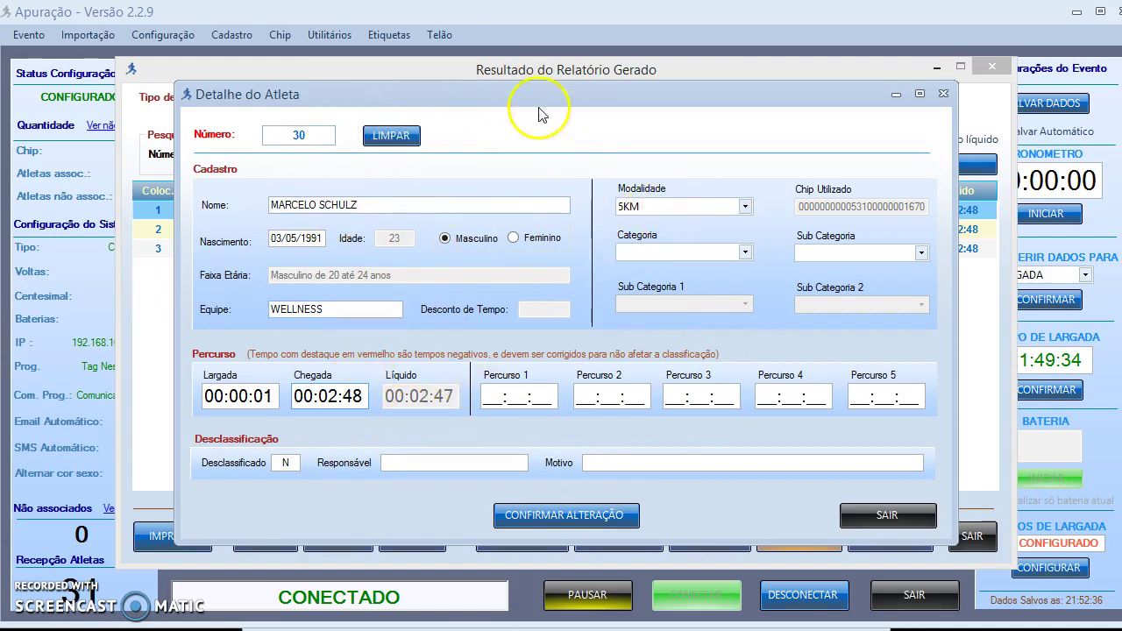
{"action": "left_click_drag", "start_coordinate": [534, 105], "coordinate": [571, 268]}
{"action": "left_click_drag", "start_coordinate": [579, 213], "coordinate": [535, 104]}
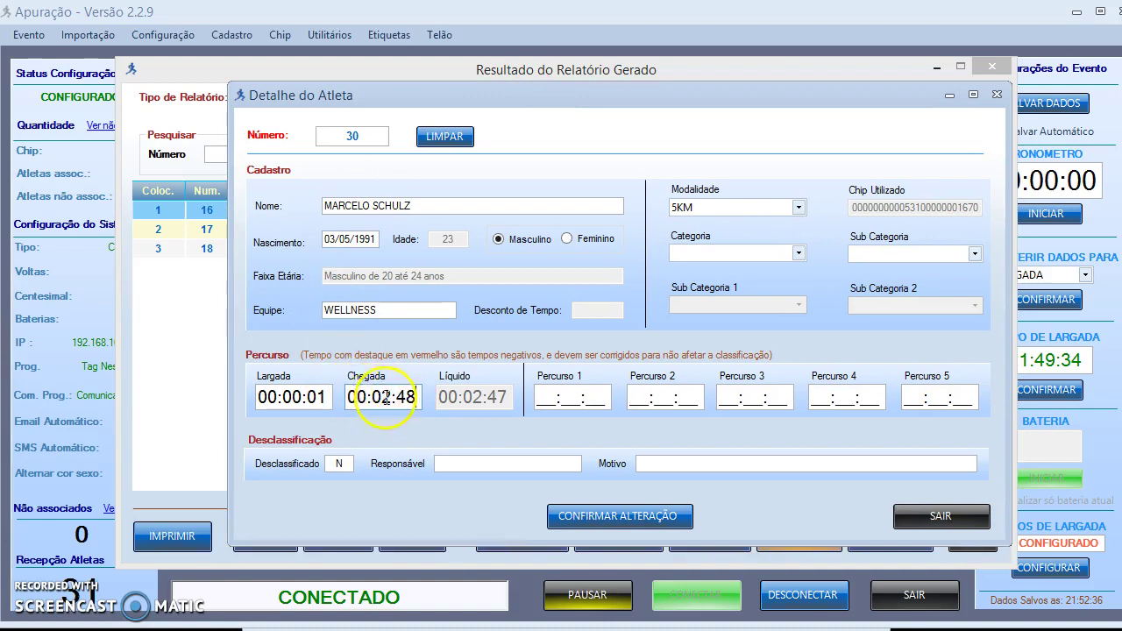
{"action": "mouse_move", "coordinate": [589, 106]}
{"action": "left_mouse_down"}
{"action": "mouse_move", "coordinate": [611, 283]}
{"action": "mouse_move", "coordinate": [592, 87]}
{"action": "left_mouse_up"}
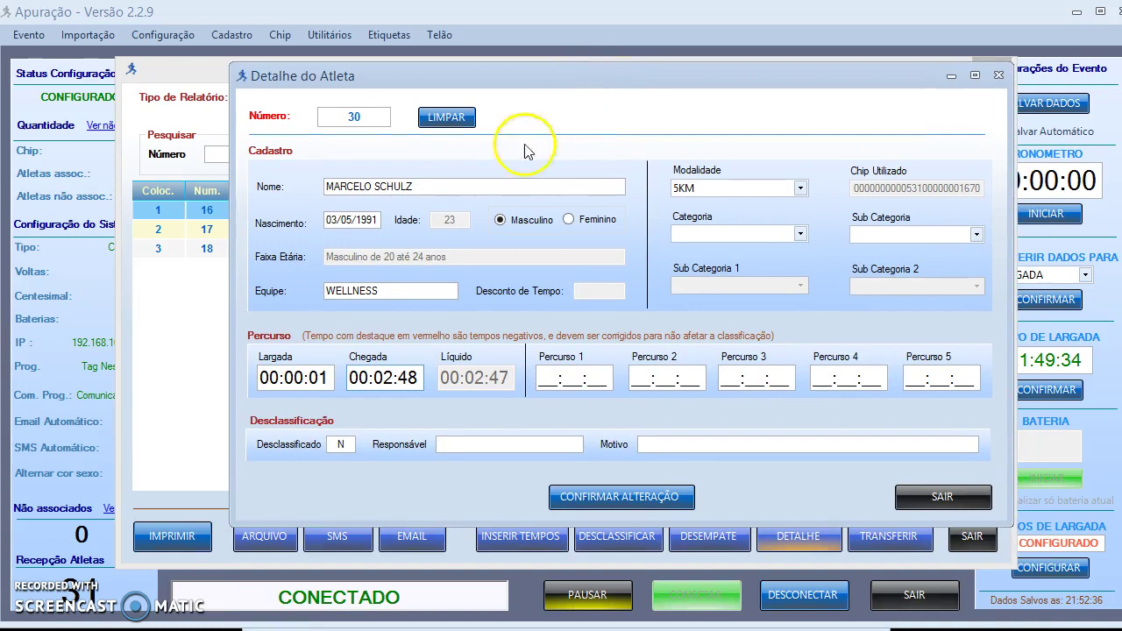
{"action": "type", "text": "5"}
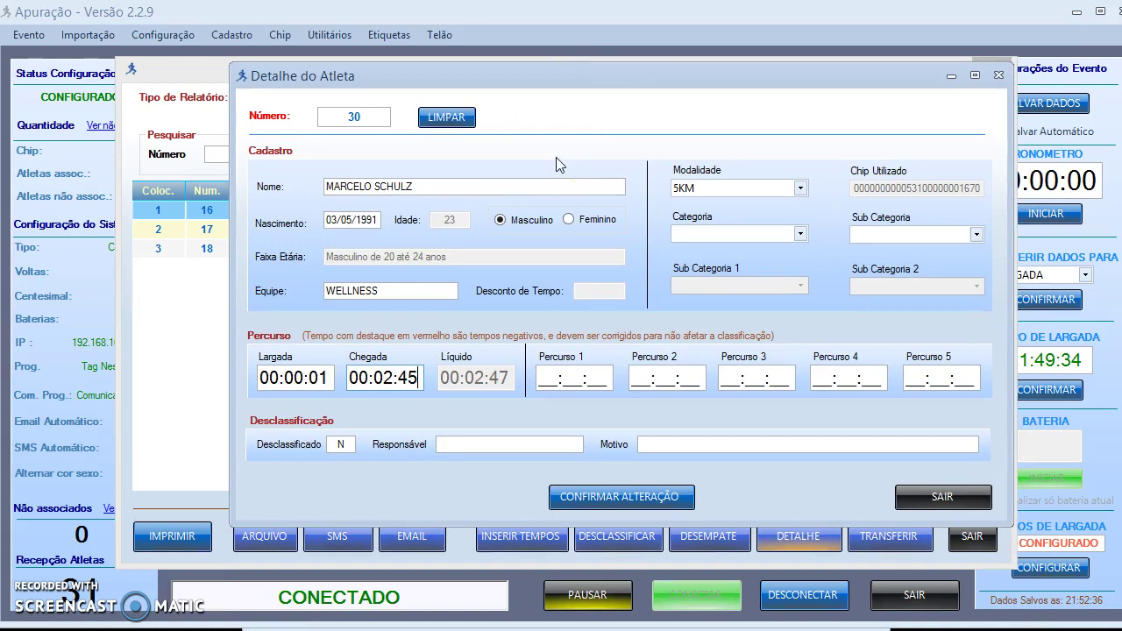
{"action": "left_click", "coordinate": [607, 495]}
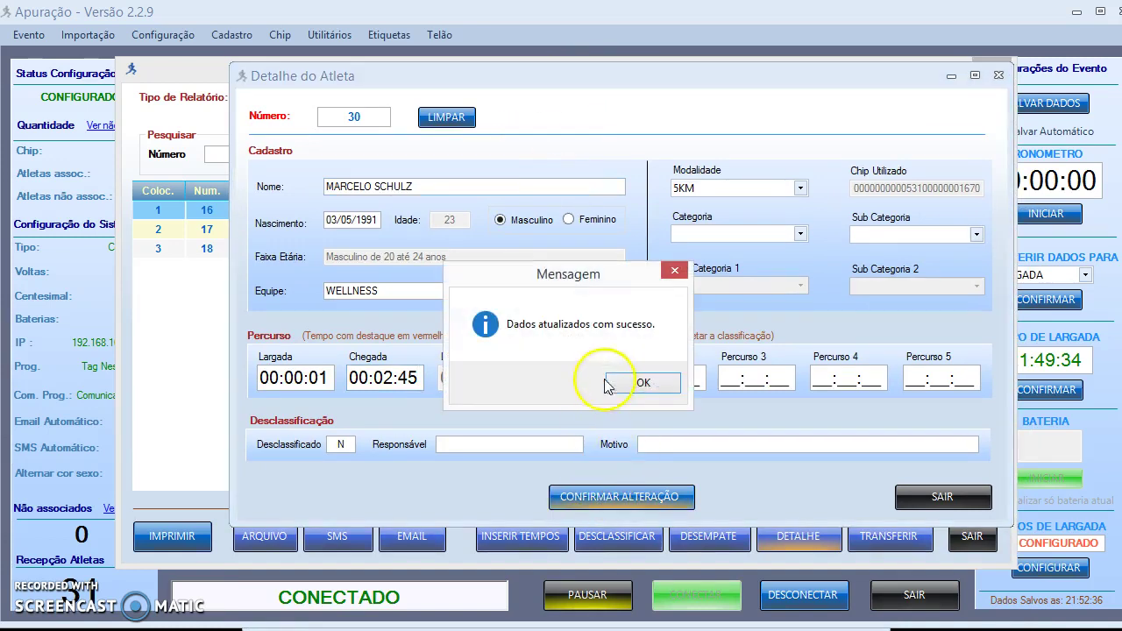
- Close the details of athlete number 30, and save a new name for the second-placed athlete, number 16
{"action": "left_click", "coordinate": [635, 382]}
{"action": "left_click", "coordinate": [927, 501]}
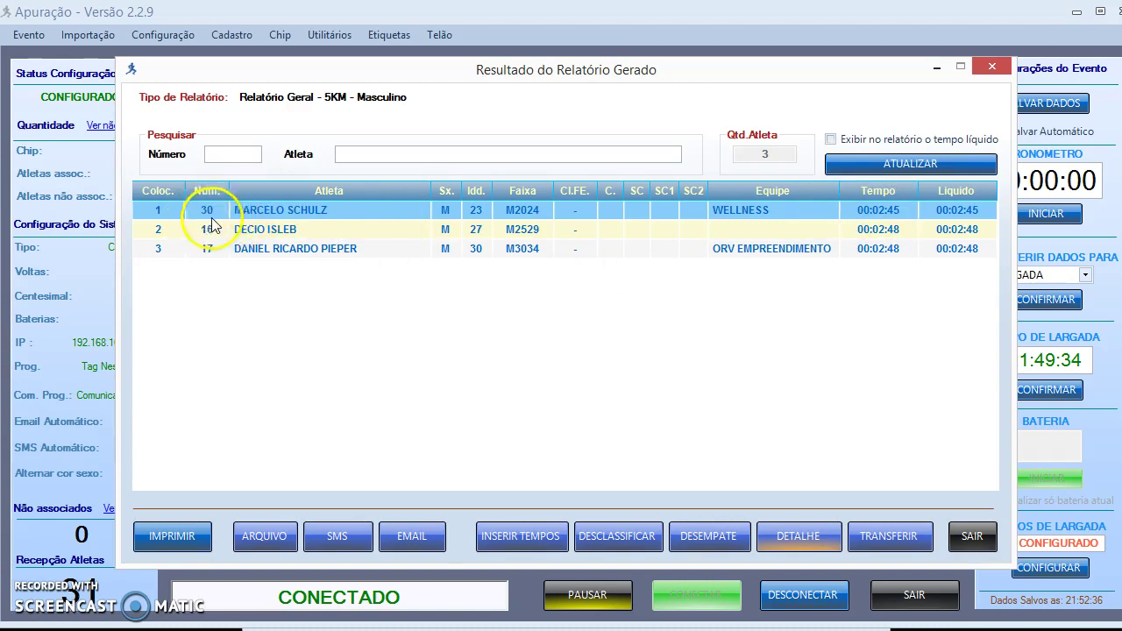
{"action": "left_click", "coordinate": [296, 229]}
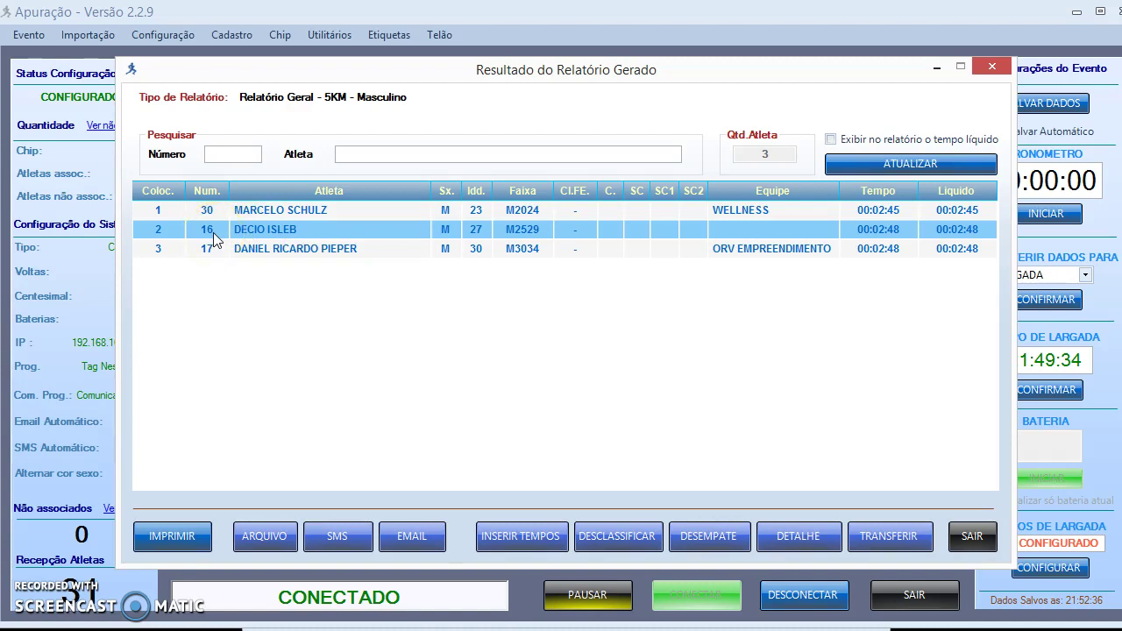
{"action": "double_click", "coordinate": [271, 234]}
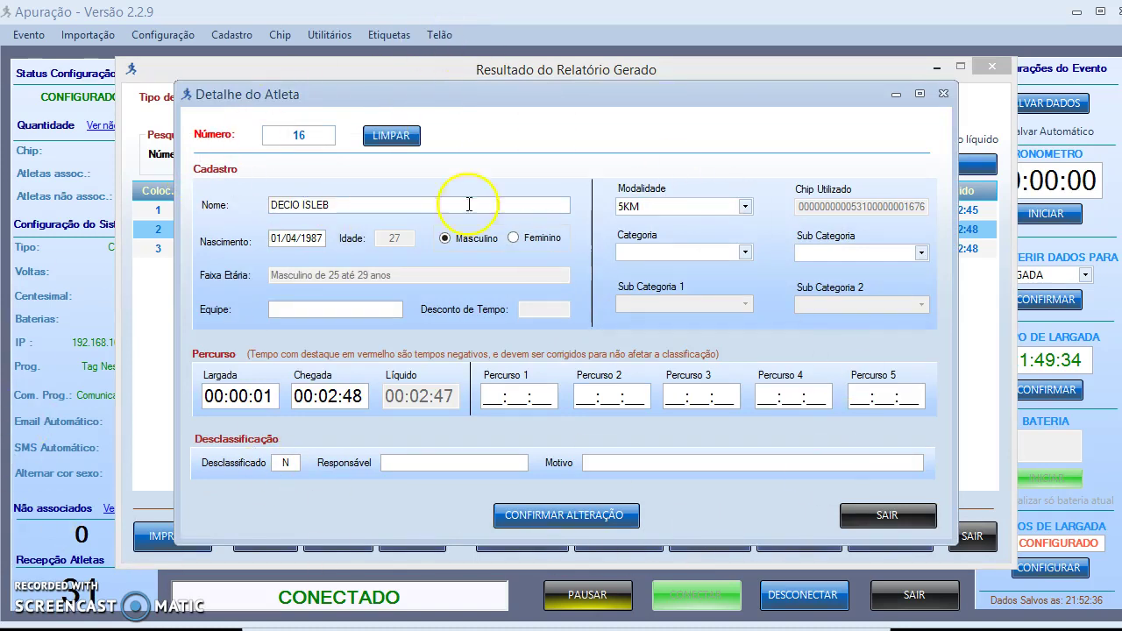
{"action": "left_click", "coordinate": [355, 204]}
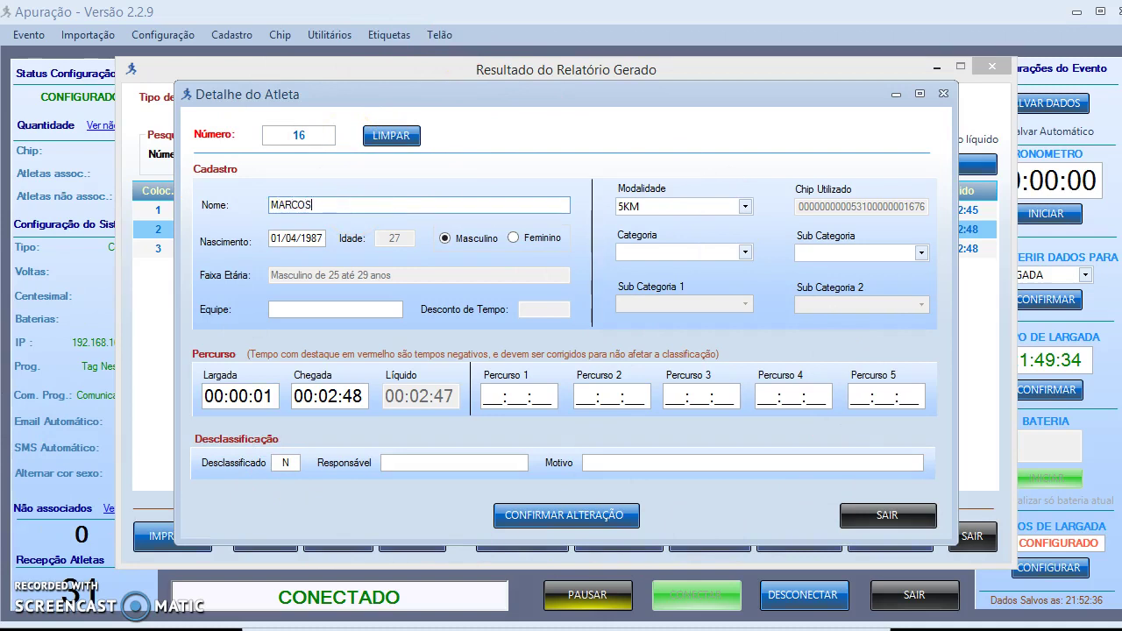
{"action": "left_click", "coordinate": [526, 515]}
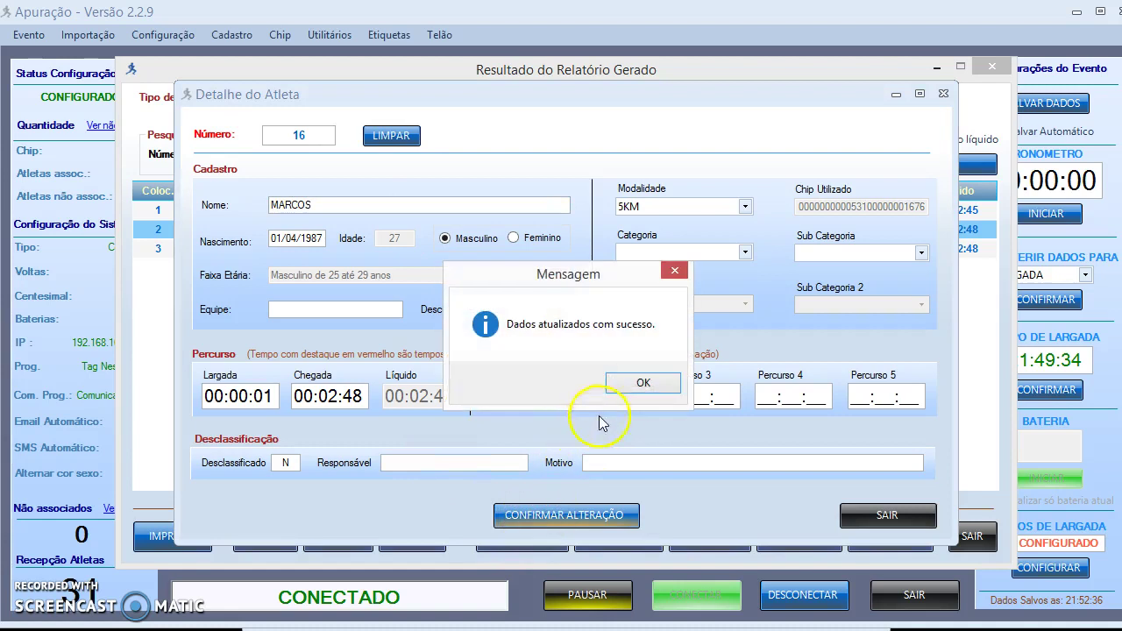
{"action": "left_click", "coordinate": [633, 389]}
{"action": "left_click", "coordinate": [864, 517]}
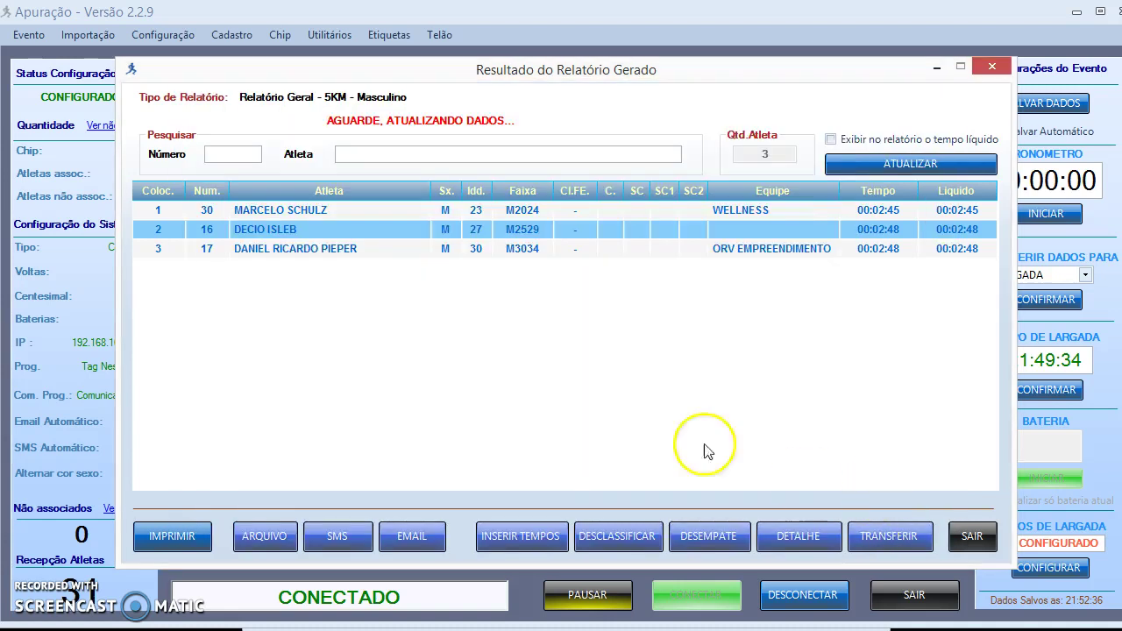
{"action": "left_click", "coordinate": [290, 230]}
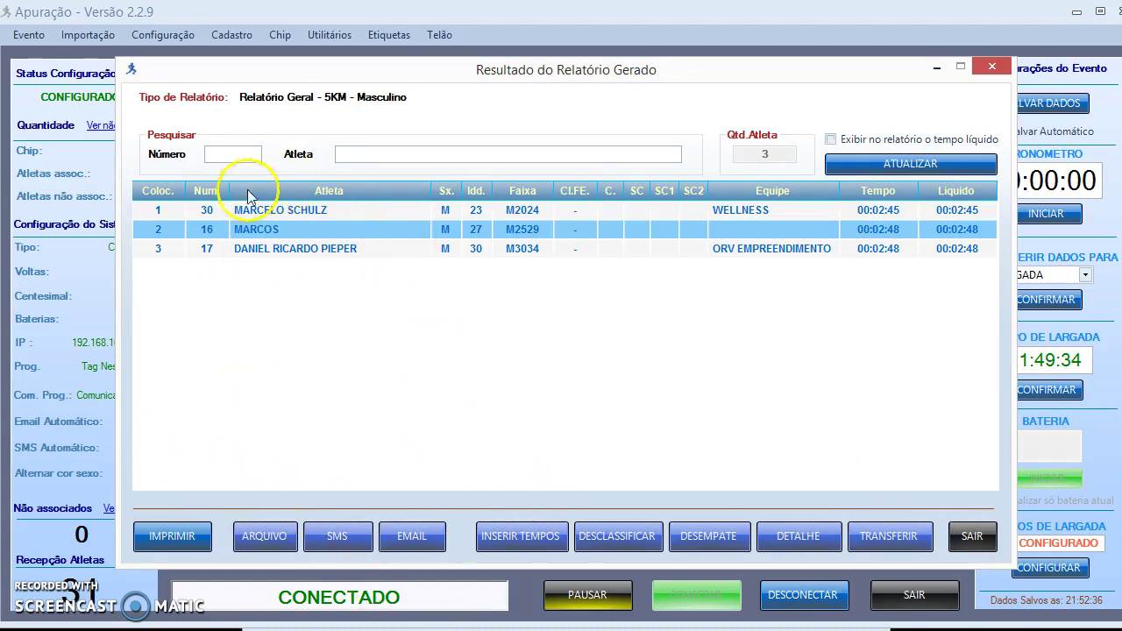
- Switch to Notepad to review the overall award rule and return to the generated report
{"action": "key", "text": "alt+Tab"}
{"action": "left_click_drag", "start_coordinate": [396, 200], "coordinate": [137, 205]}
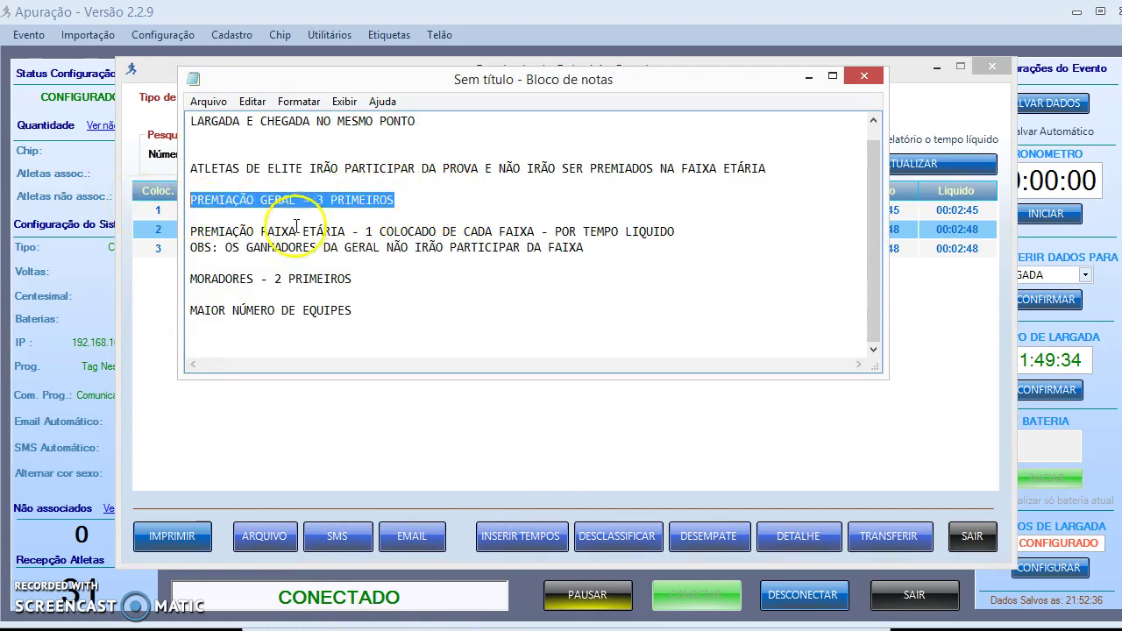
{"action": "left_click", "coordinate": [935, 333]}
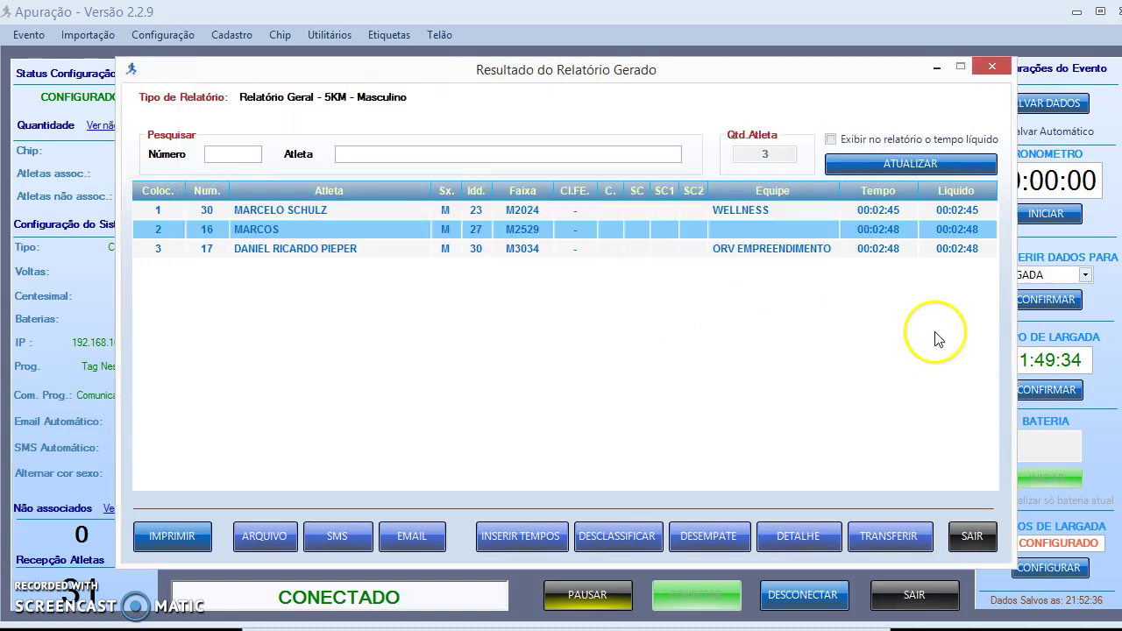
- Generate the overall male 5KM report for places 1 to 10 and close it after review
{"action": "left_click", "coordinate": [964, 535]}
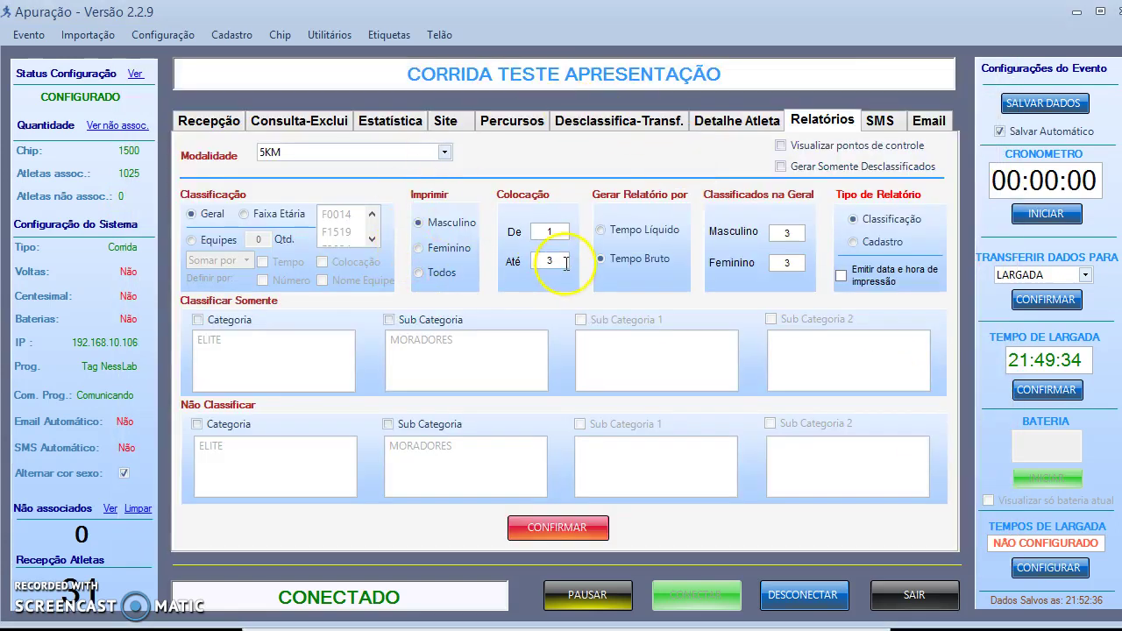
{"action": "left_click", "coordinate": [565, 262]}
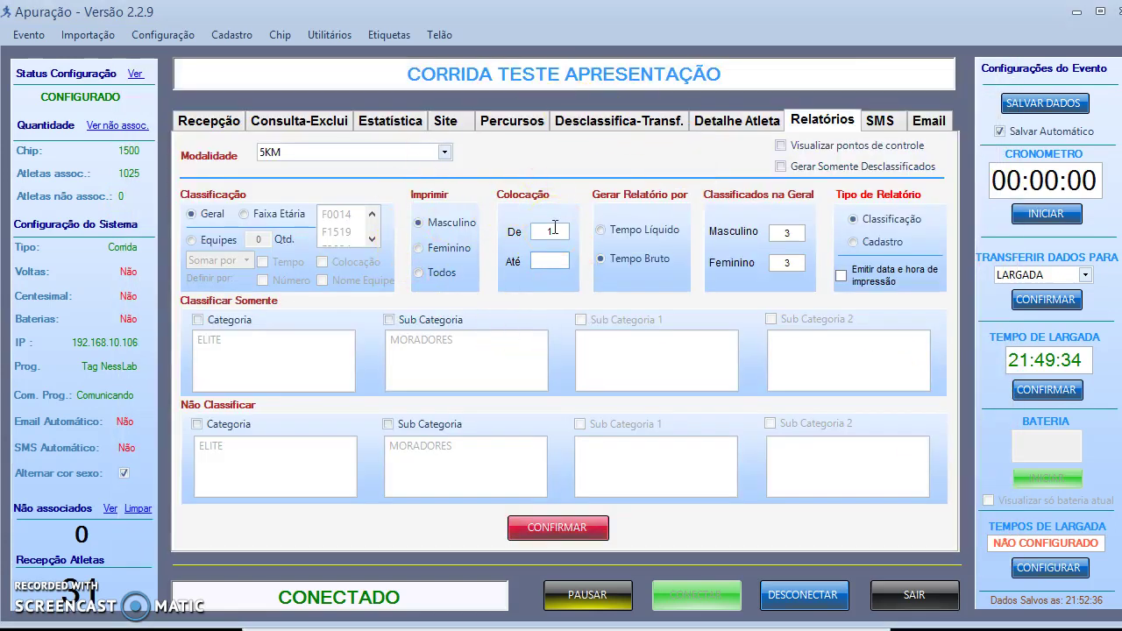
{"action": "type", "text": "10"}
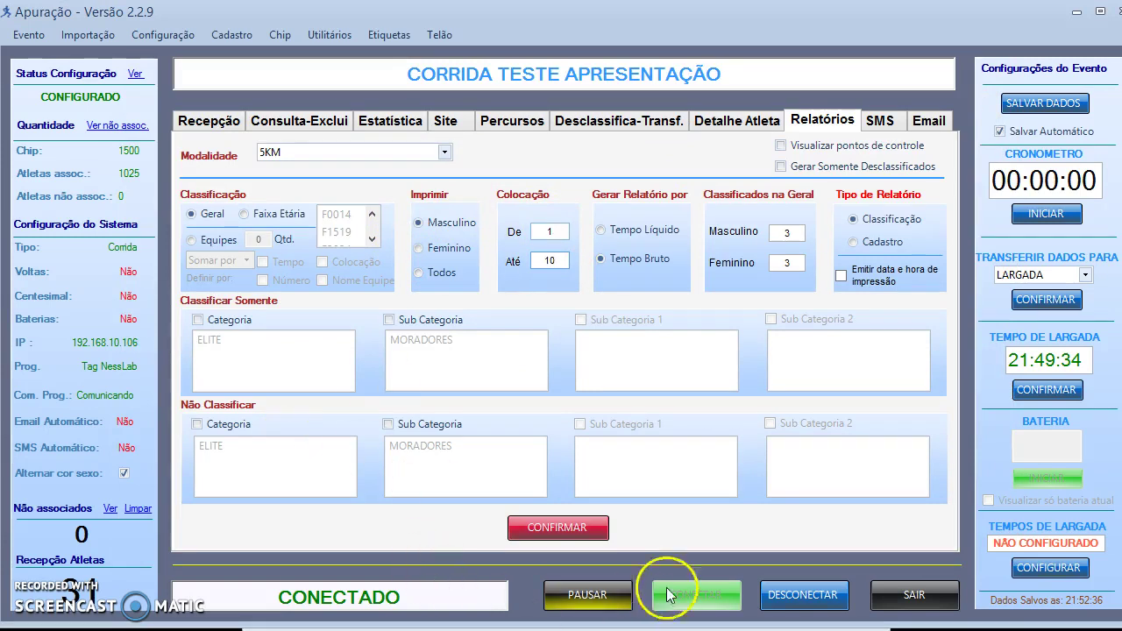
{"action": "left_click", "coordinate": [536, 529]}
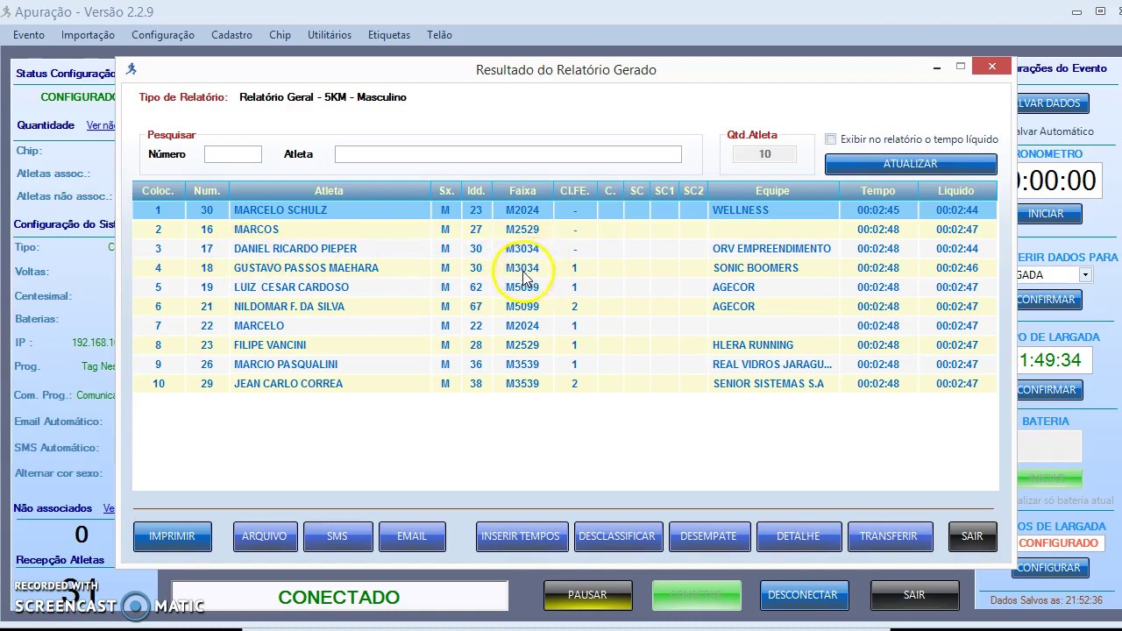
{"action": "left_click", "coordinate": [971, 537]}
- Generate the male 5KM report by age group for places 1 to 10 and select athlete number 18
{"action": "left_click", "coordinate": [279, 220]}
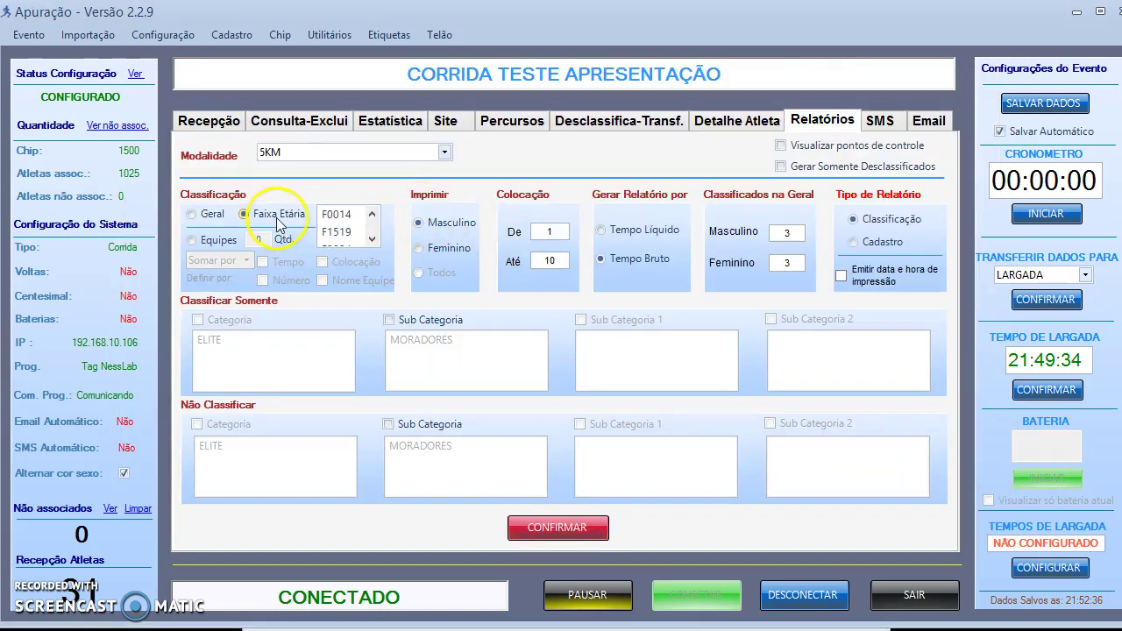
{"action": "left_click", "coordinate": [576, 532]}
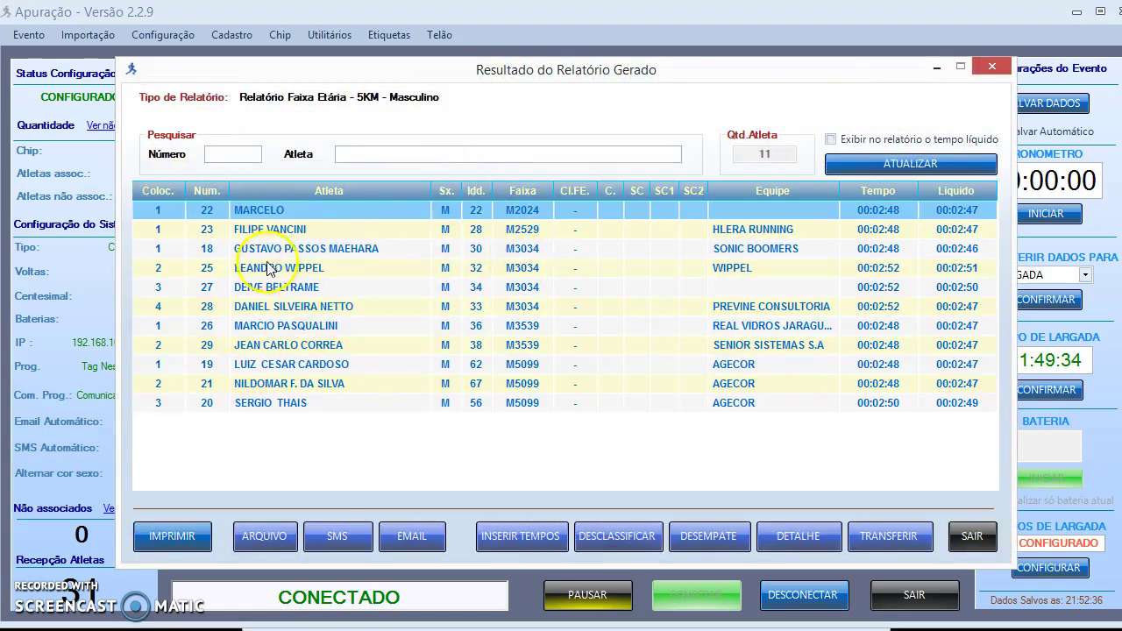
{"action": "left_click", "coordinate": [317, 250]}
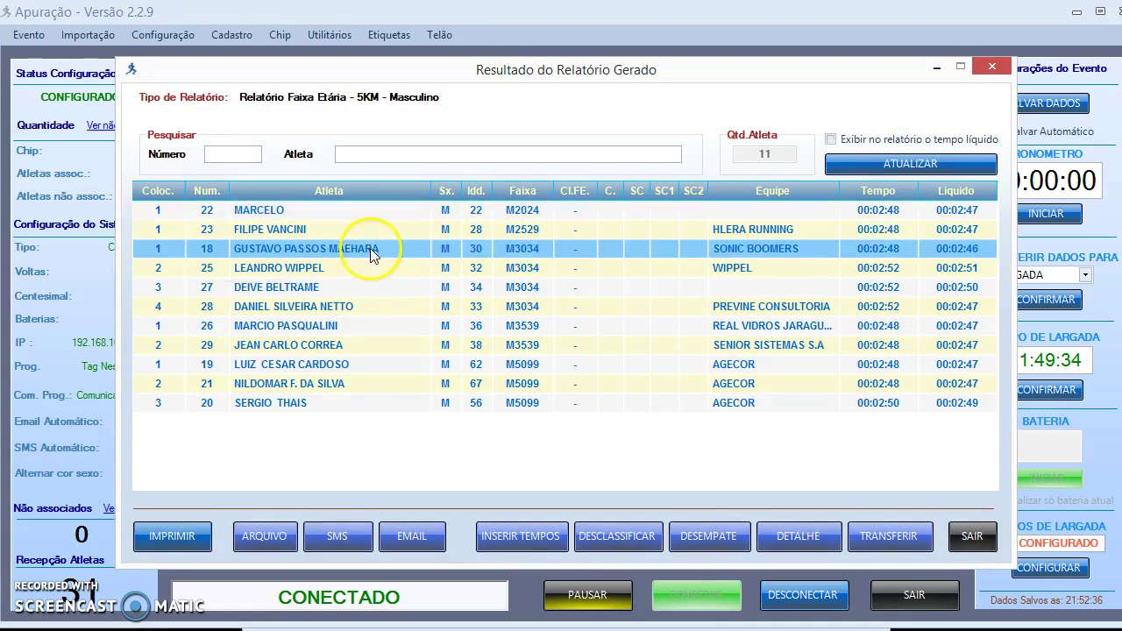
- Preview the printable version of the age-group report, and close both the preview and the report
{"action": "left_click", "coordinate": [179, 539]}
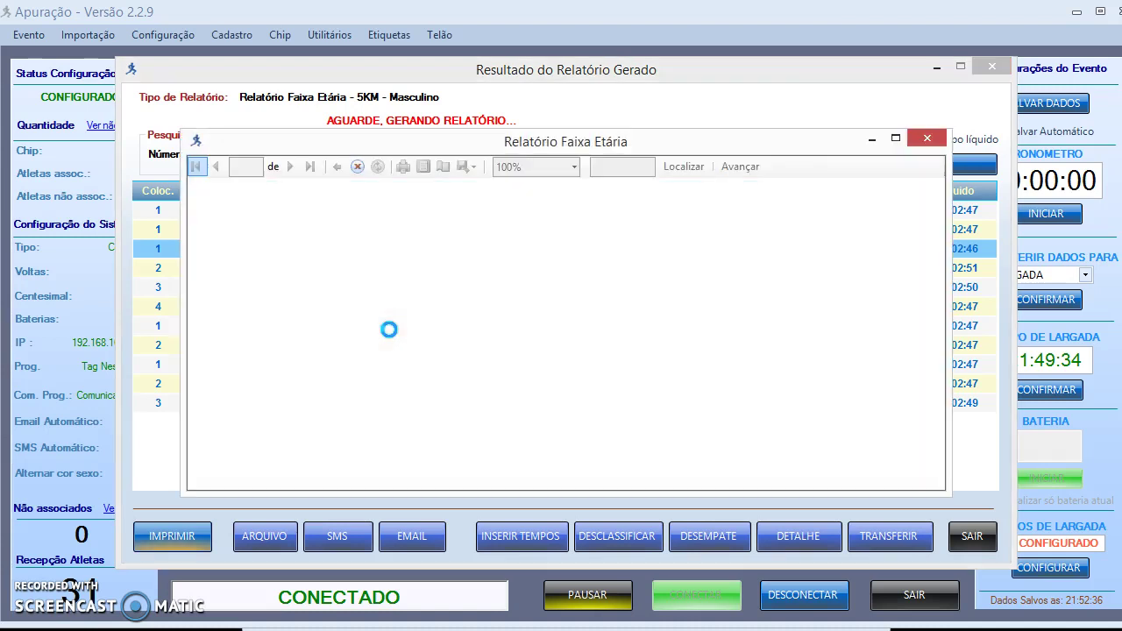
{"action": "left_click", "coordinate": [503, 300]}
{"action": "left_click", "coordinate": [527, 358]}
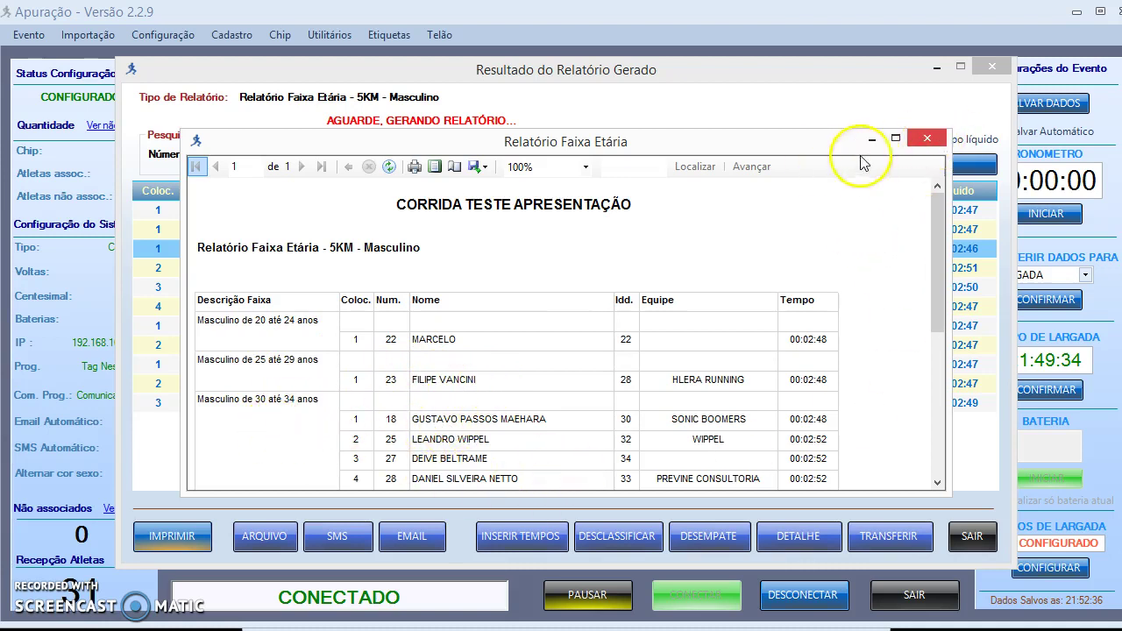
{"action": "left_click", "coordinate": [927, 140]}
{"action": "left_click", "coordinate": [971, 538]}
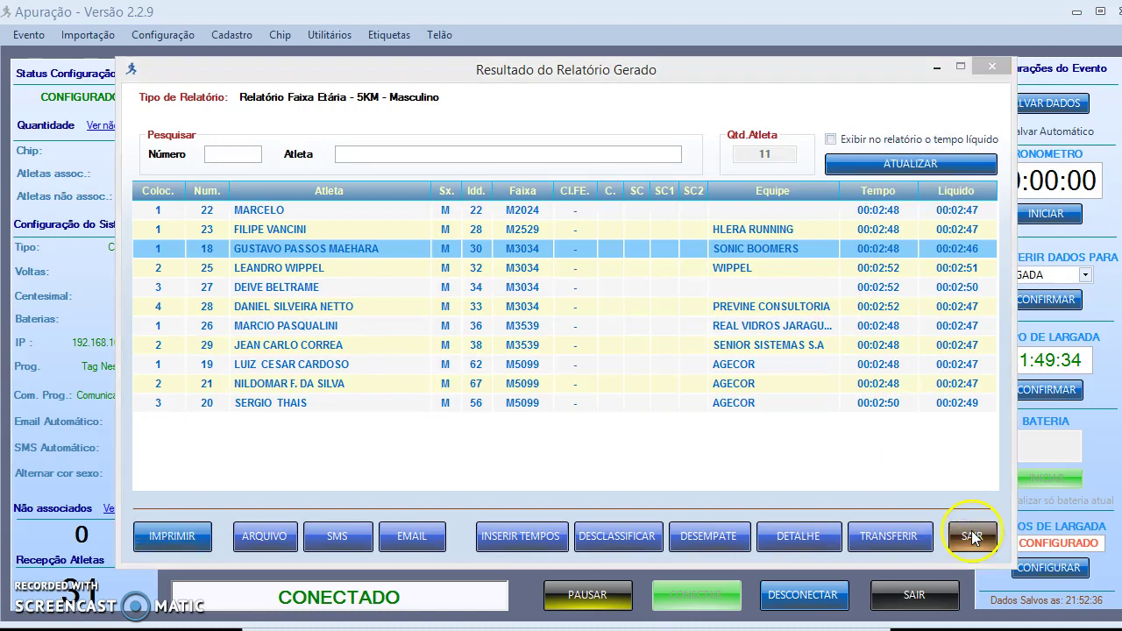
- Switch to Notepad to review the age-group award rule and return to the report settings
{"action": "key", "text": "alt+Tab"}
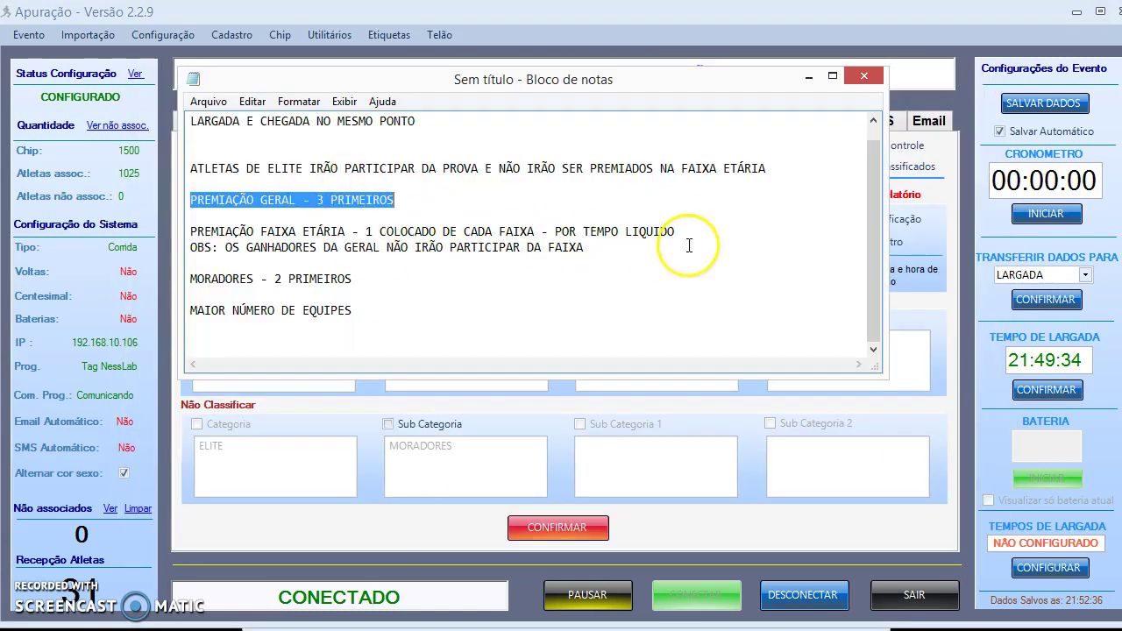
{"action": "left_click_drag", "start_coordinate": [676, 233], "coordinate": [429, 232]}
{"action": "left_click", "coordinate": [929, 241]}
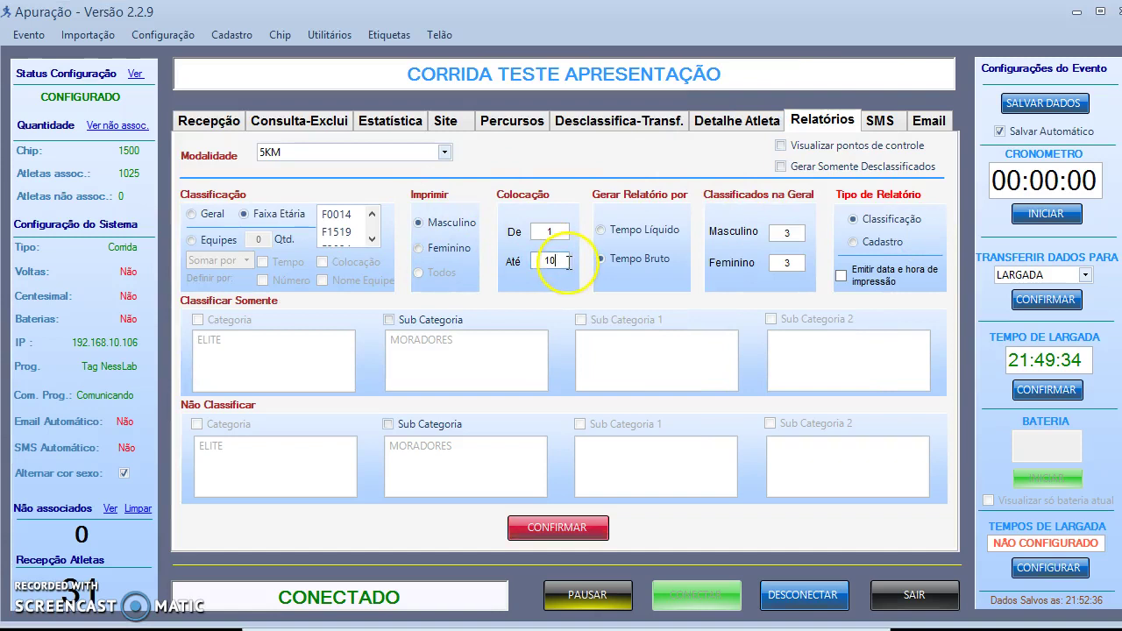
- Generate the male 5KM age-group report by net time for first place only, and close it after review
{"action": "type", "text": "1"}
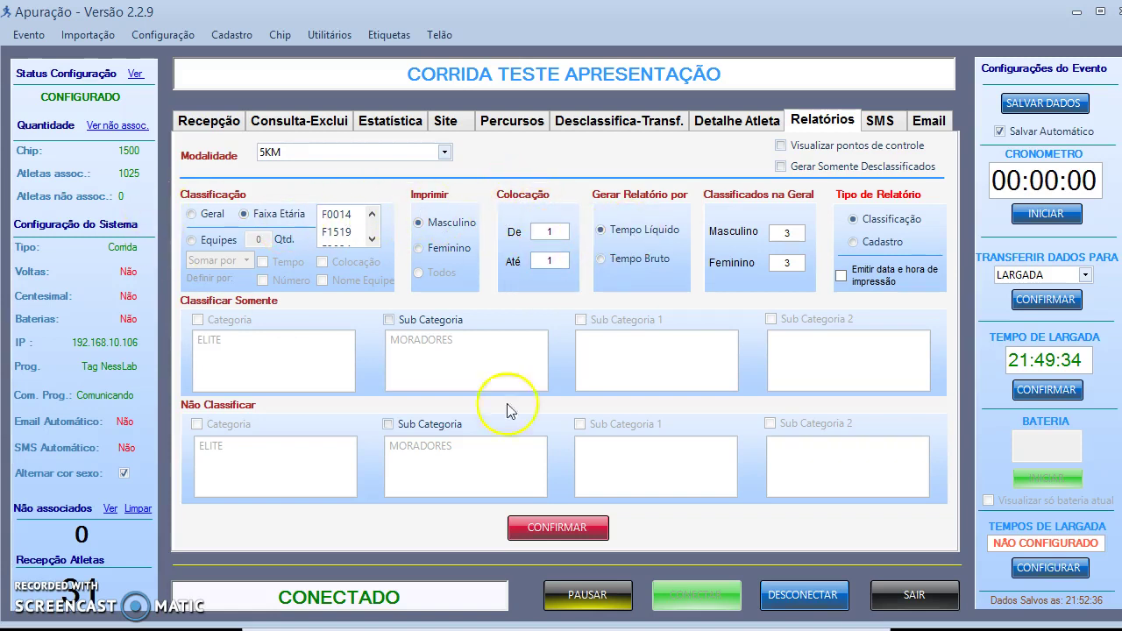
{"action": "left_click", "coordinate": [585, 523]}
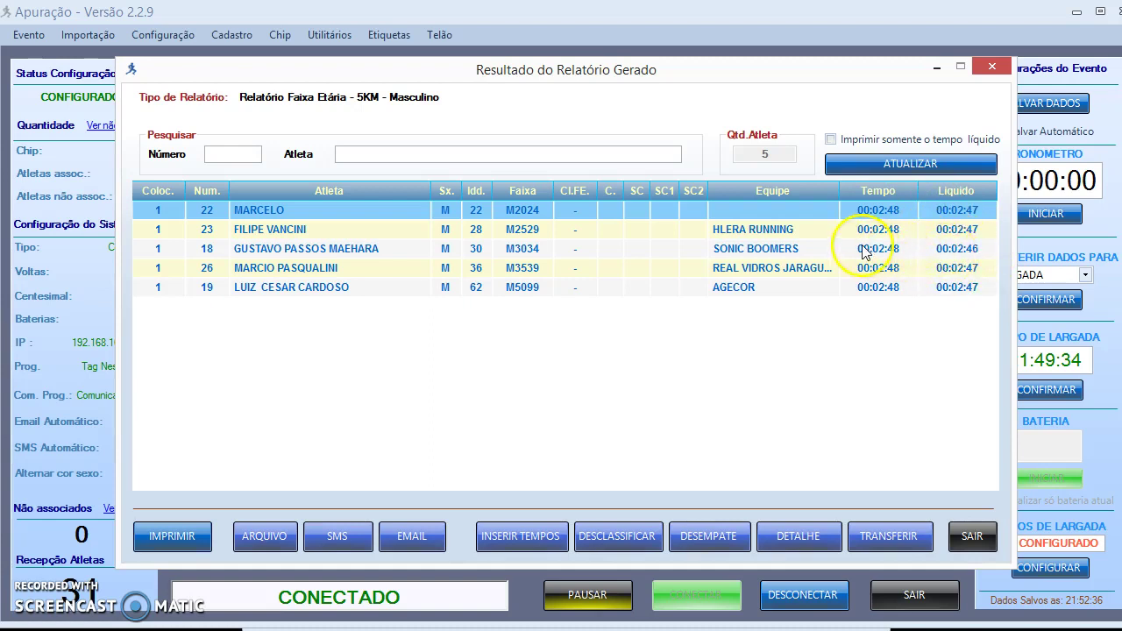
{"action": "left_click", "coordinate": [971, 533]}
- Look over the course records and athlete details, and check the residents' award rule in Notepad
{"action": "left_click", "coordinate": [511, 120]}
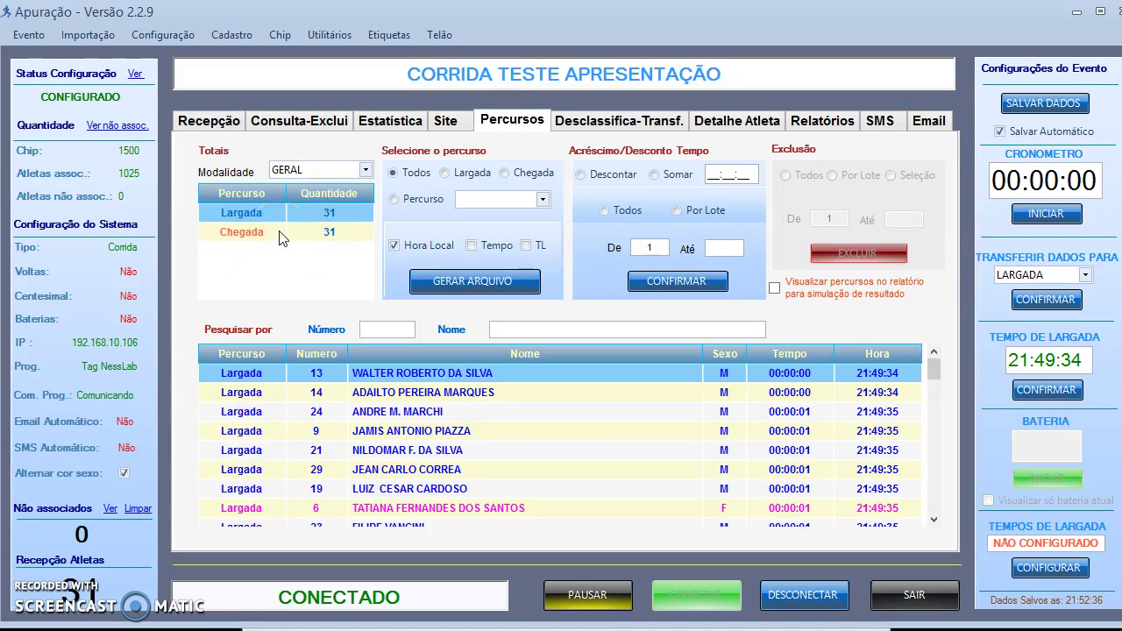
{"action": "left_click", "coordinate": [752, 121]}
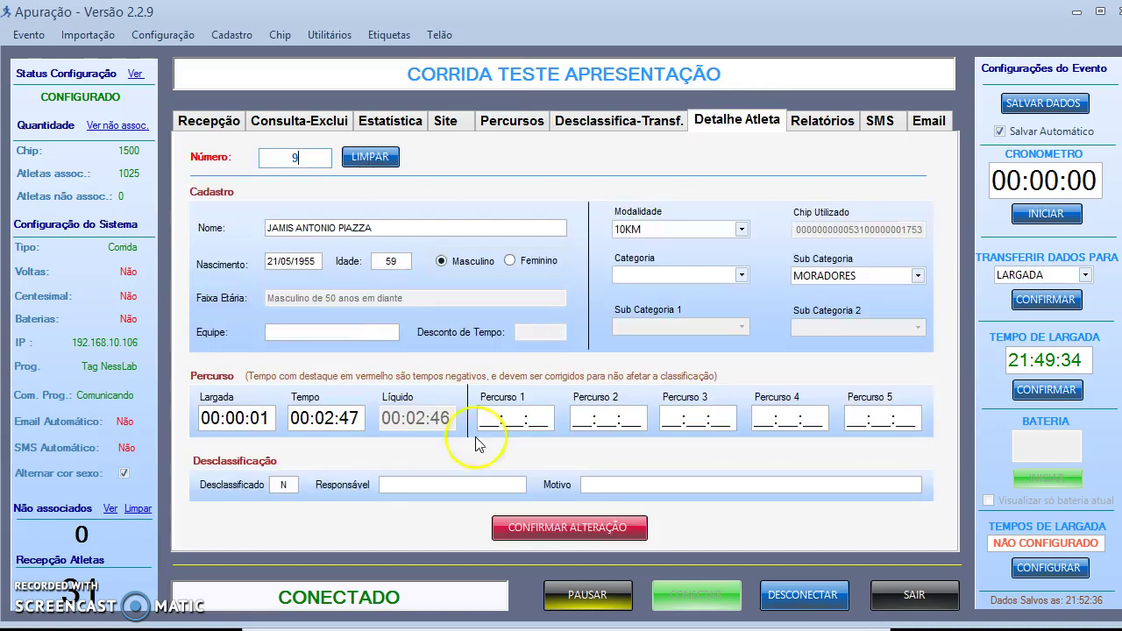
{"action": "key", "text": "alt+Tab"}
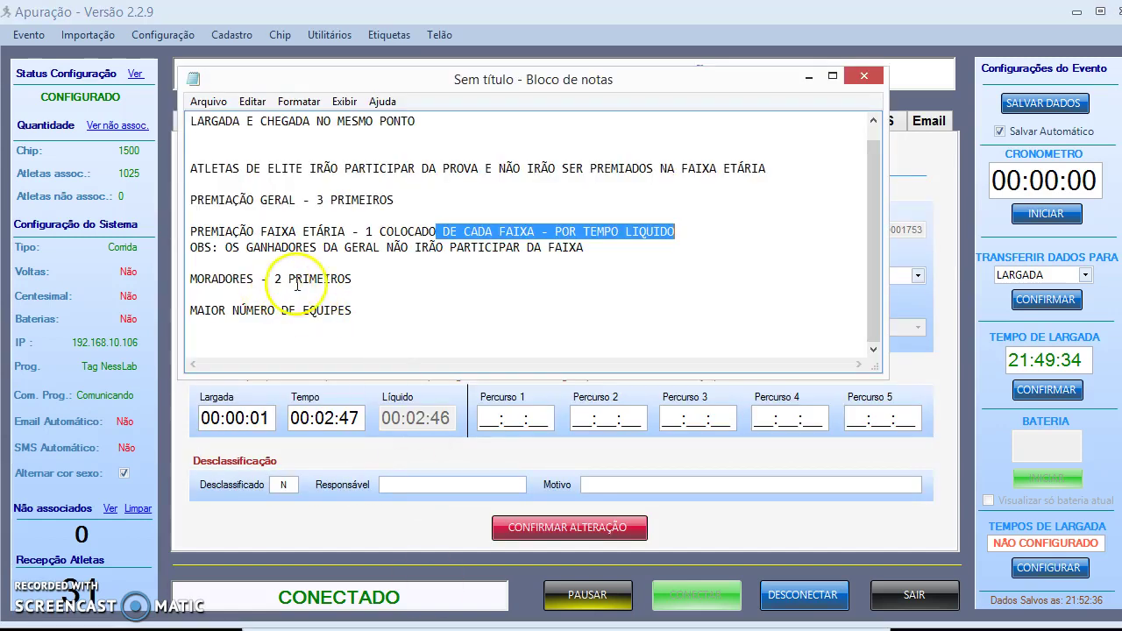
{"action": "left_click", "coordinate": [289, 292]}
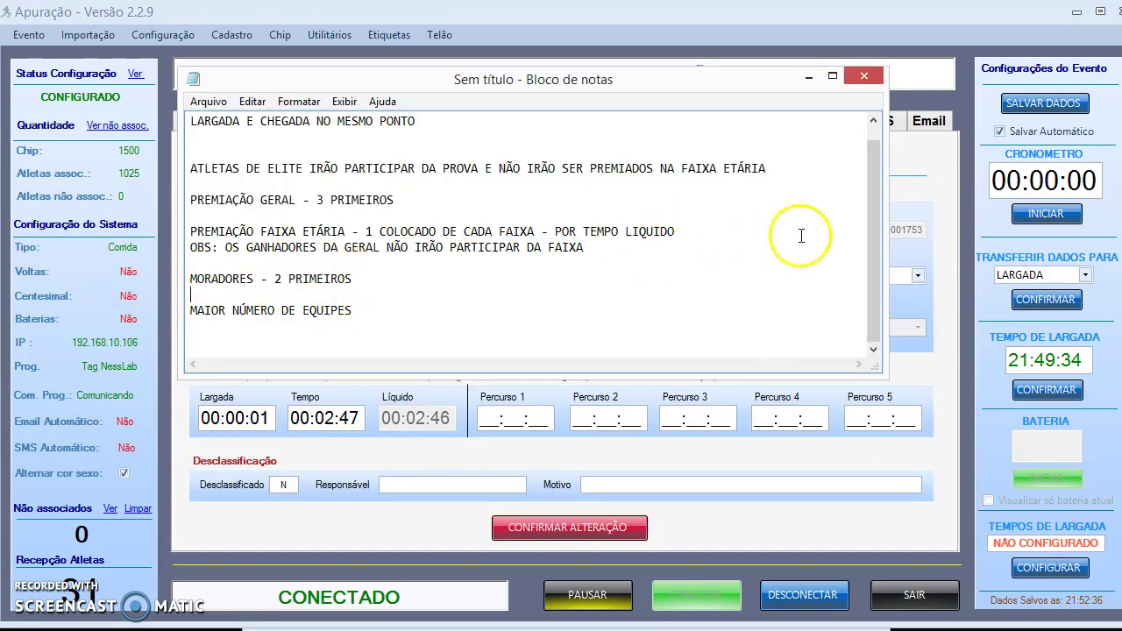
{"action": "left_click", "coordinate": [924, 176]}
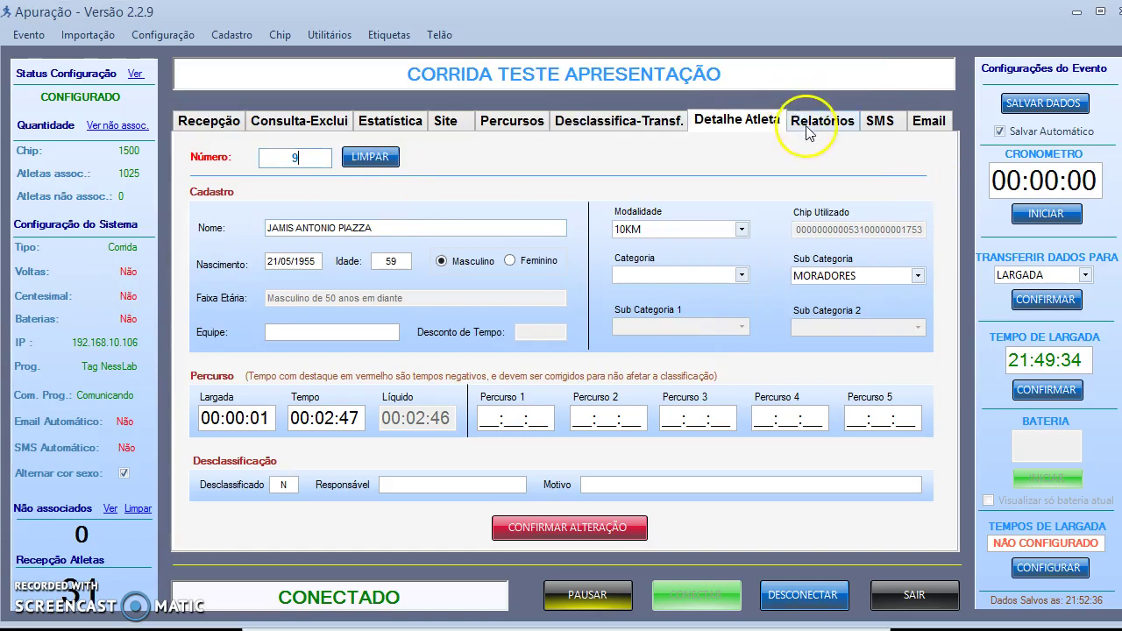
- Try to generate the overall male 5KM report by net time for first place in the MORADORES subcategory only
{"action": "left_click", "coordinate": [797, 126]}
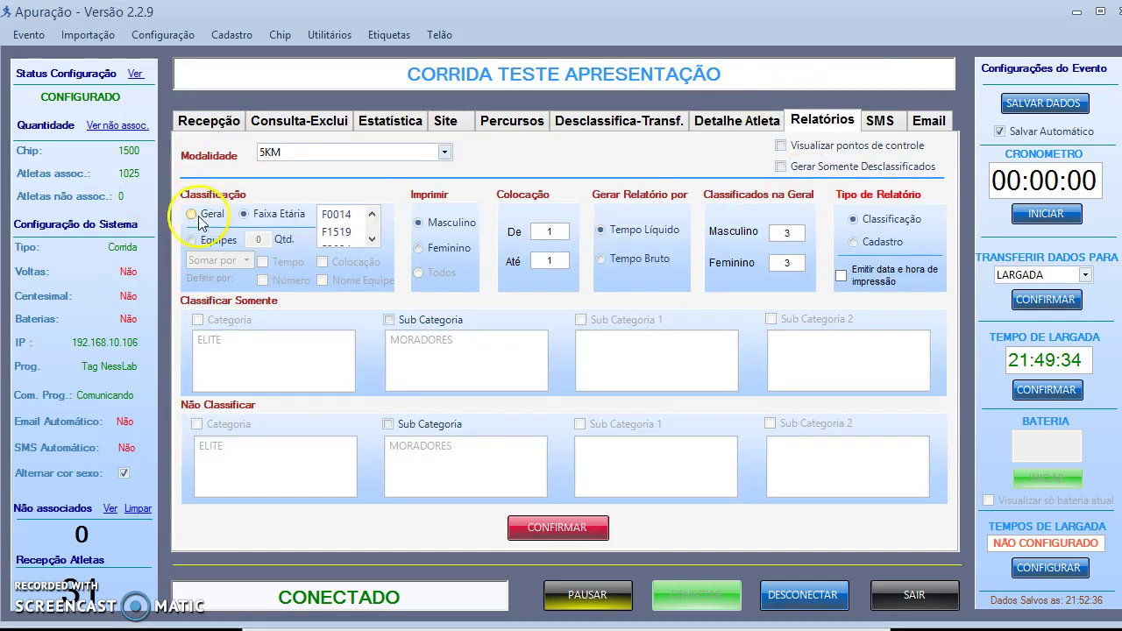
{"action": "left_click", "coordinate": [192, 214]}
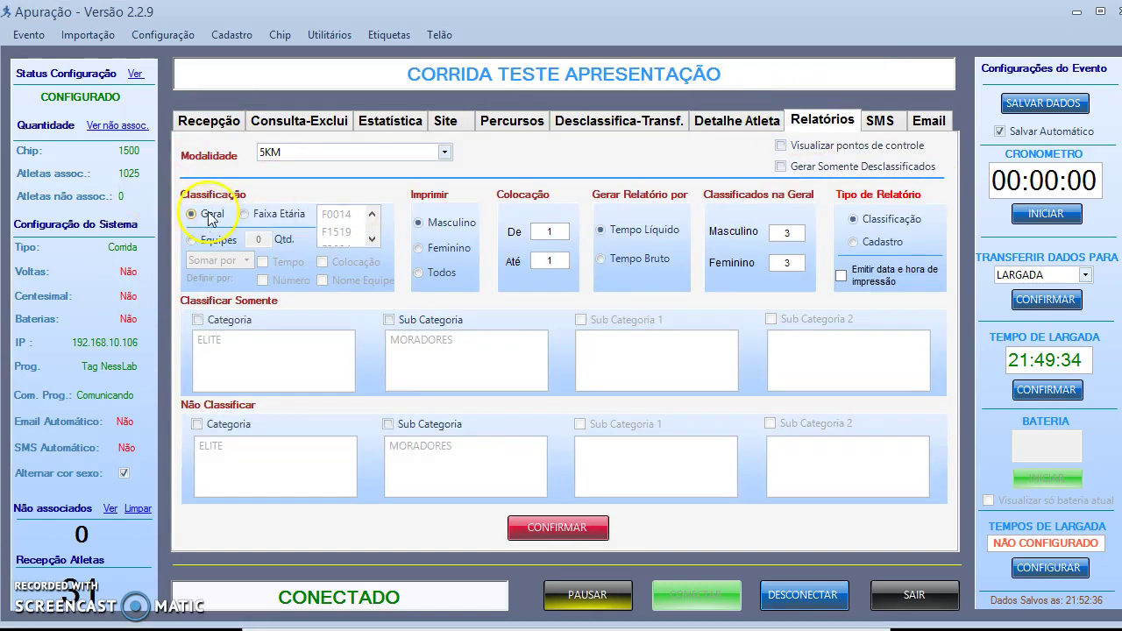
{"action": "left_click", "coordinate": [445, 153]}
{"action": "left_click", "coordinate": [445, 151]}
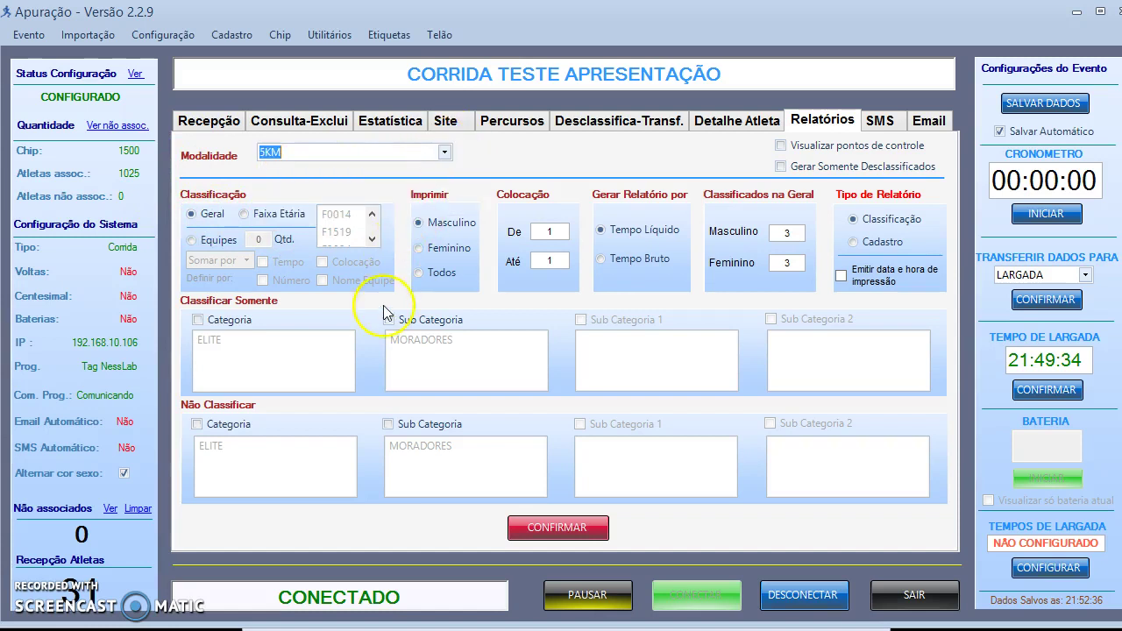
{"action": "left_click", "coordinate": [390, 321]}
{"action": "left_click", "coordinate": [401, 340]}
{"action": "left_click", "coordinate": [537, 530]}
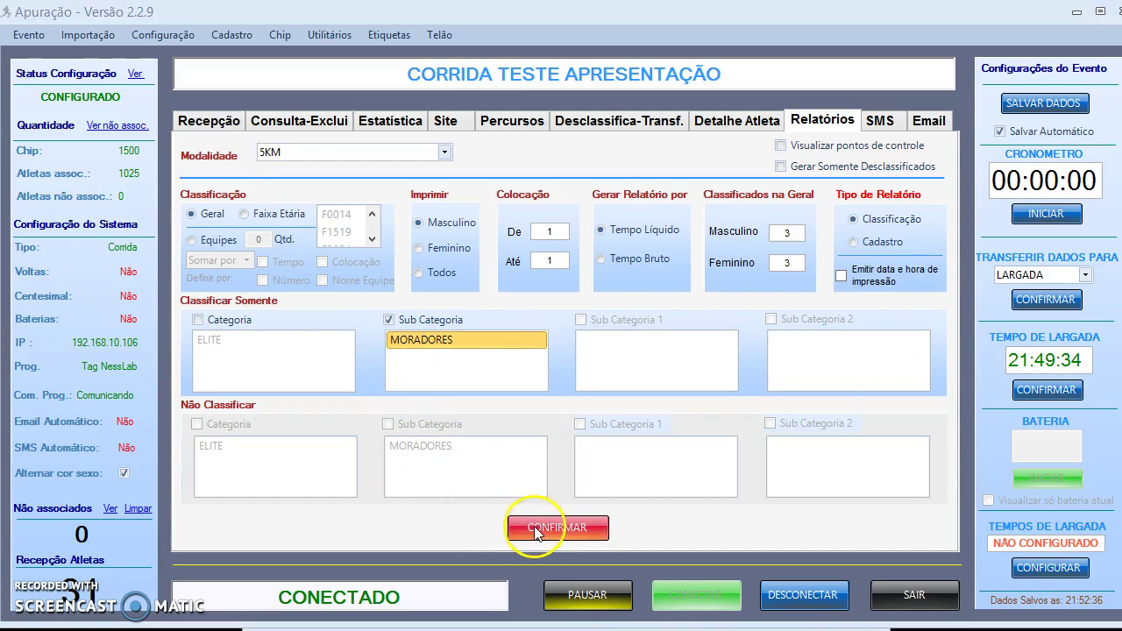
{"action": "left_click", "coordinate": [658, 382]}
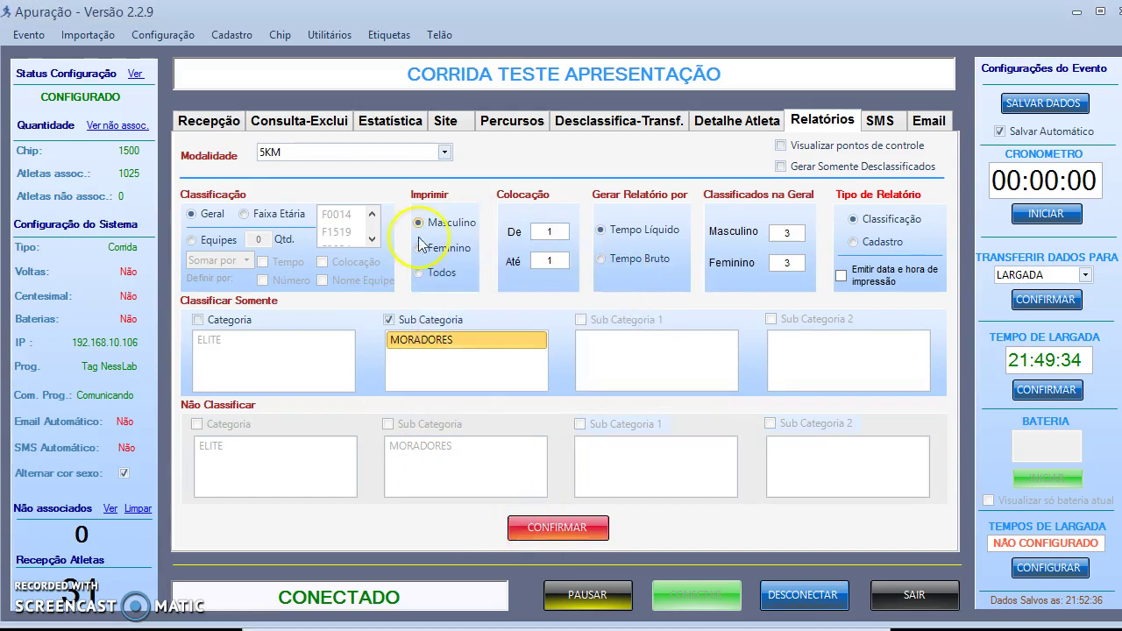
- Extend the report's final place to 100 and check the reception list for the modality of the MORADORES athletes
{"action": "left_click", "coordinate": [558, 259]}
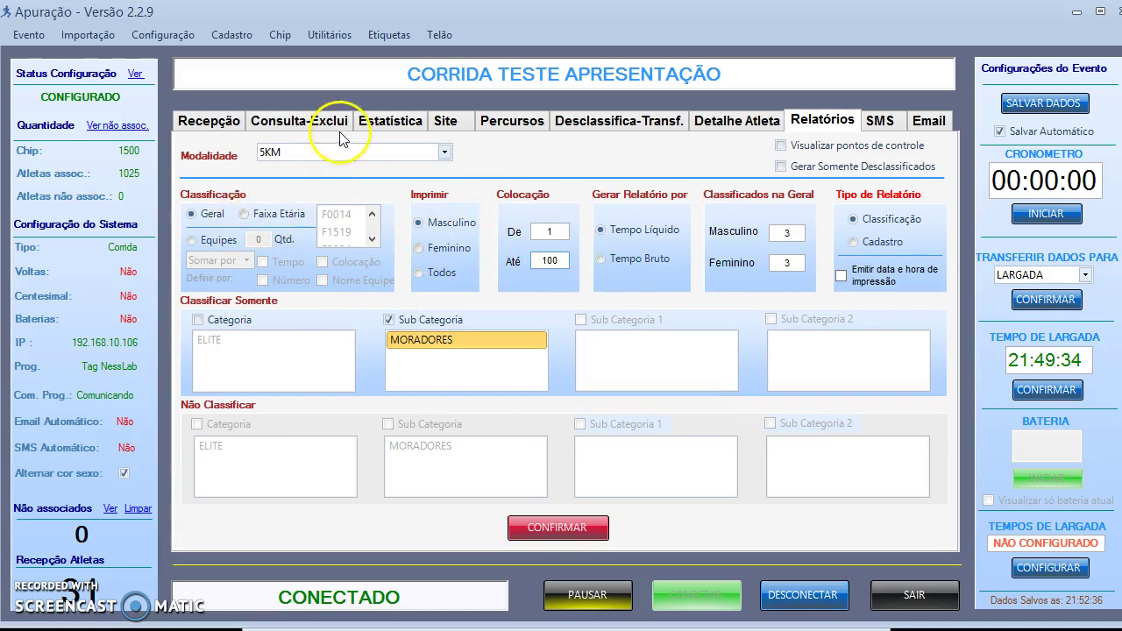
{"action": "left_click", "coordinate": [215, 122]}
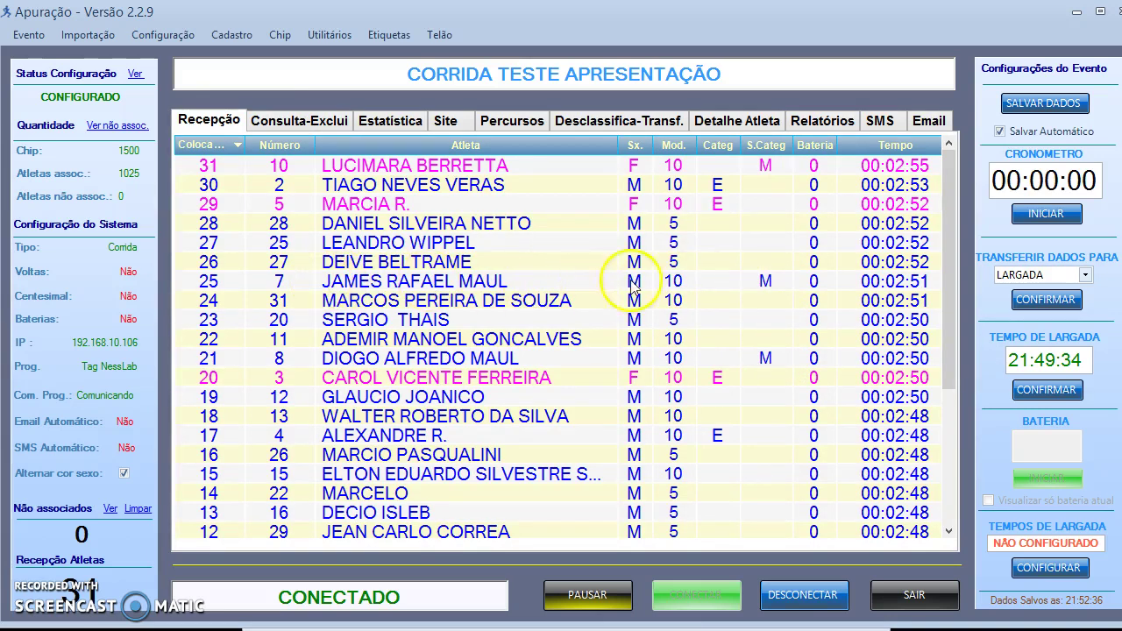
- Generate the overall male 10KM report by net time for the MORADORES subcategory only, and close it after review
{"action": "left_click", "coordinate": [820, 120]}
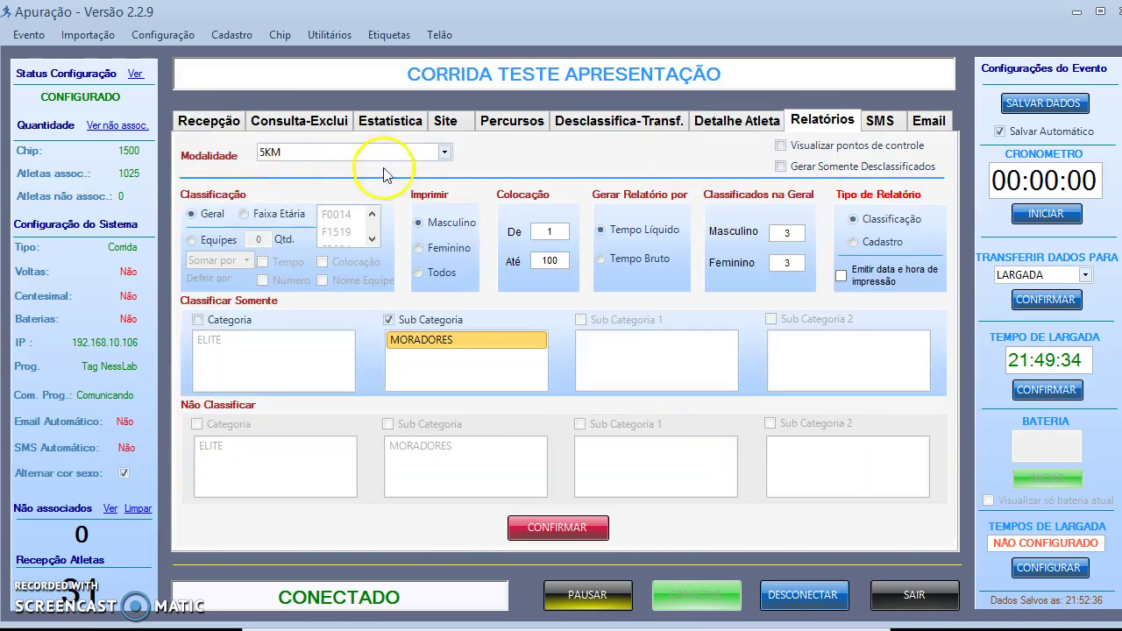
{"action": "left_click", "coordinate": [444, 153]}
{"action": "left_click", "coordinate": [383, 201]}
{"action": "left_click", "coordinate": [566, 529]}
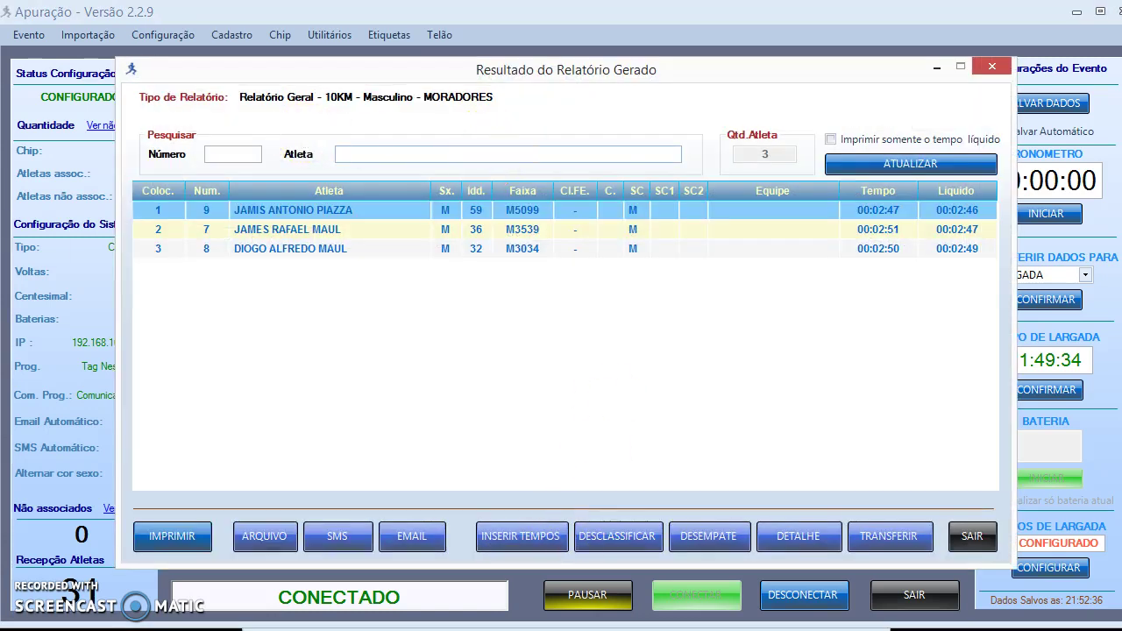
{"action": "left_click", "coordinate": [971, 536]}
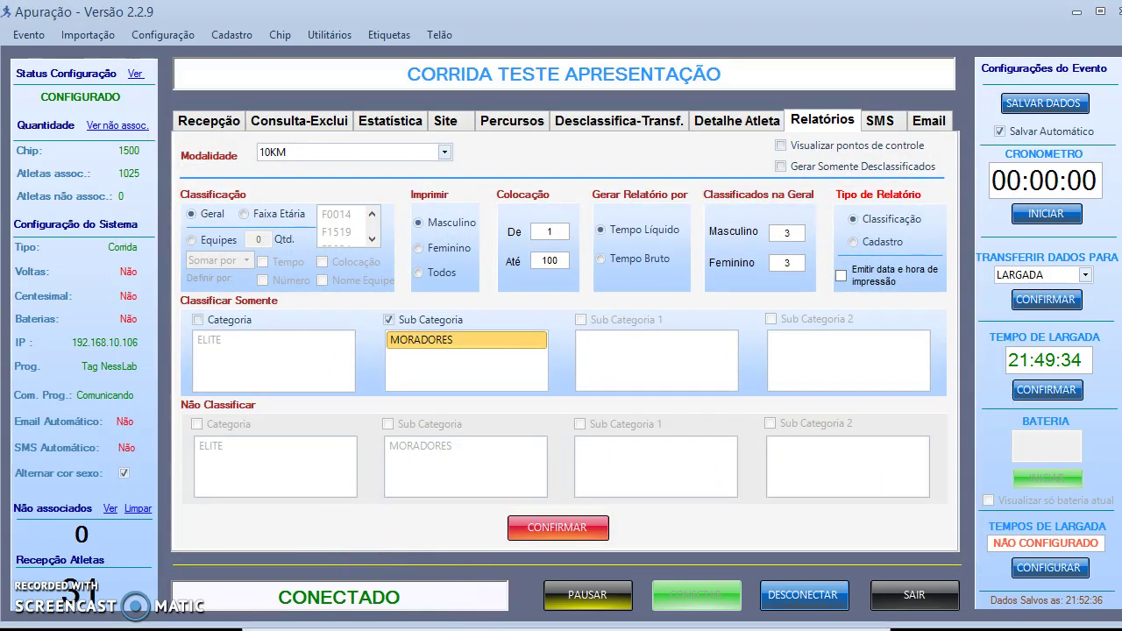
- Check the residents' award rule in Notepad and set the report modality to 5KM
{"action": "key", "text": "alt+Tab"}
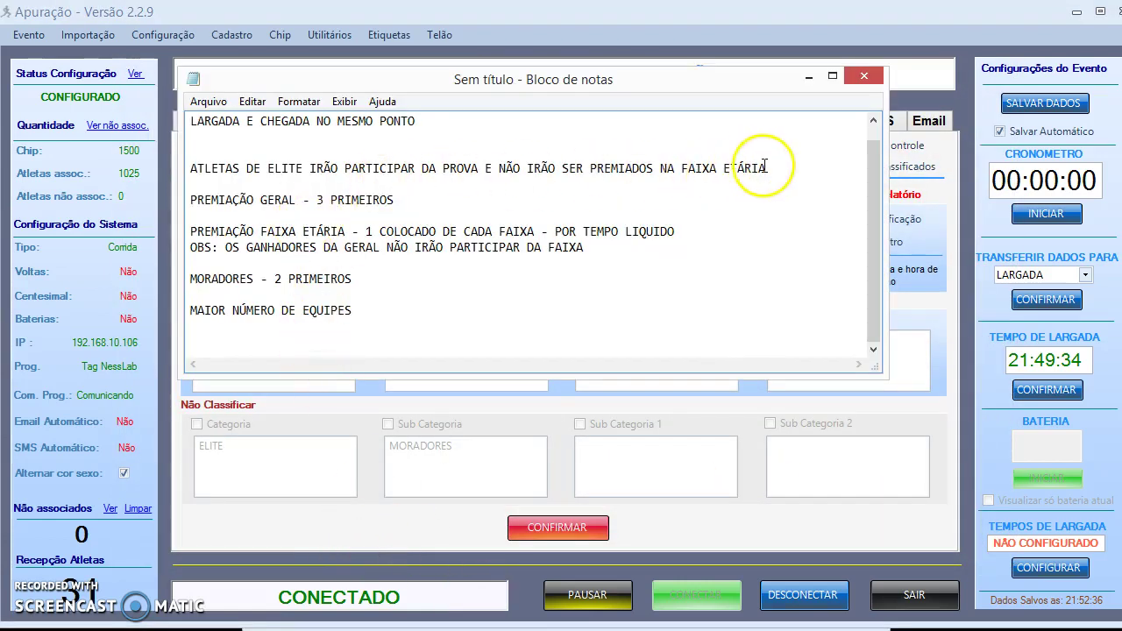
{"action": "left_click", "coordinate": [935, 193]}
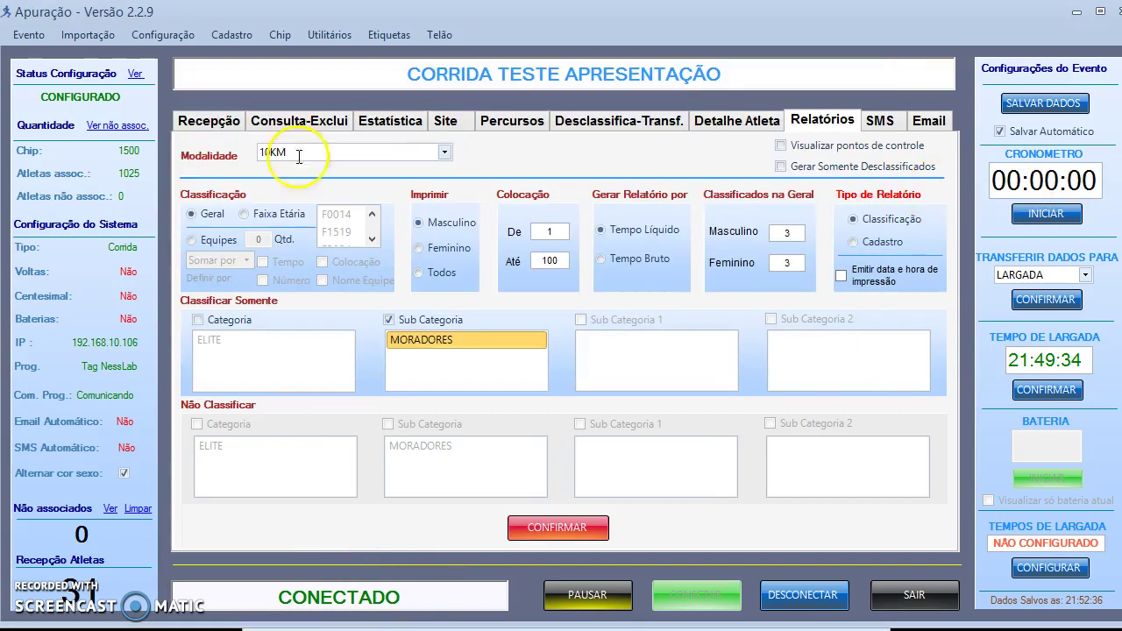
{"action": "left_click", "coordinate": [445, 153]}
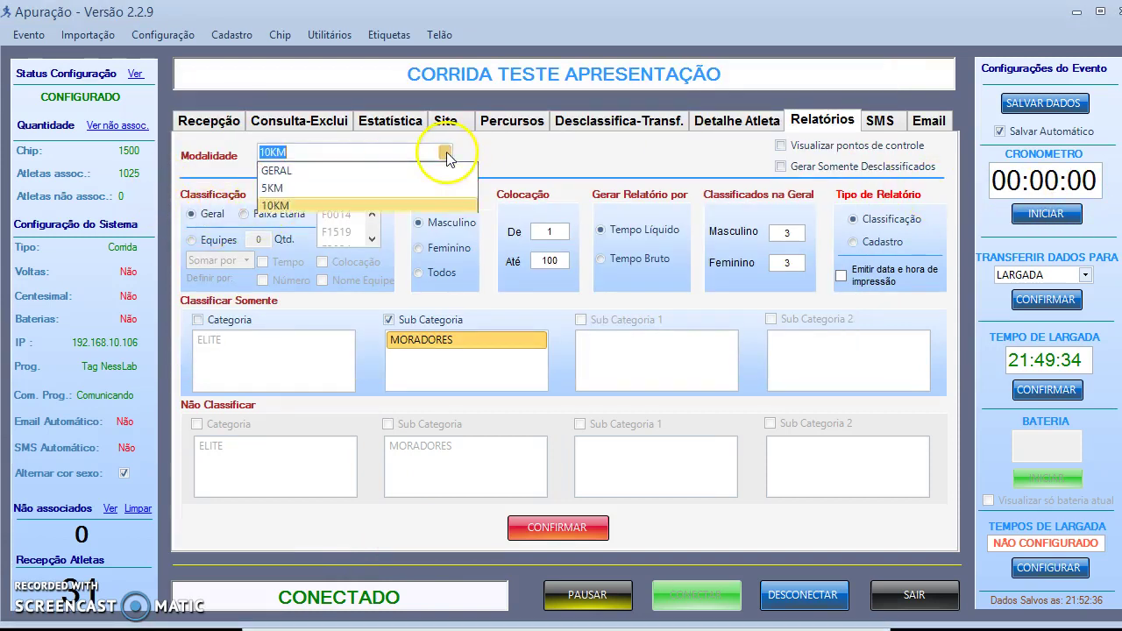
{"action": "left_click", "coordinate": [435, 186]}
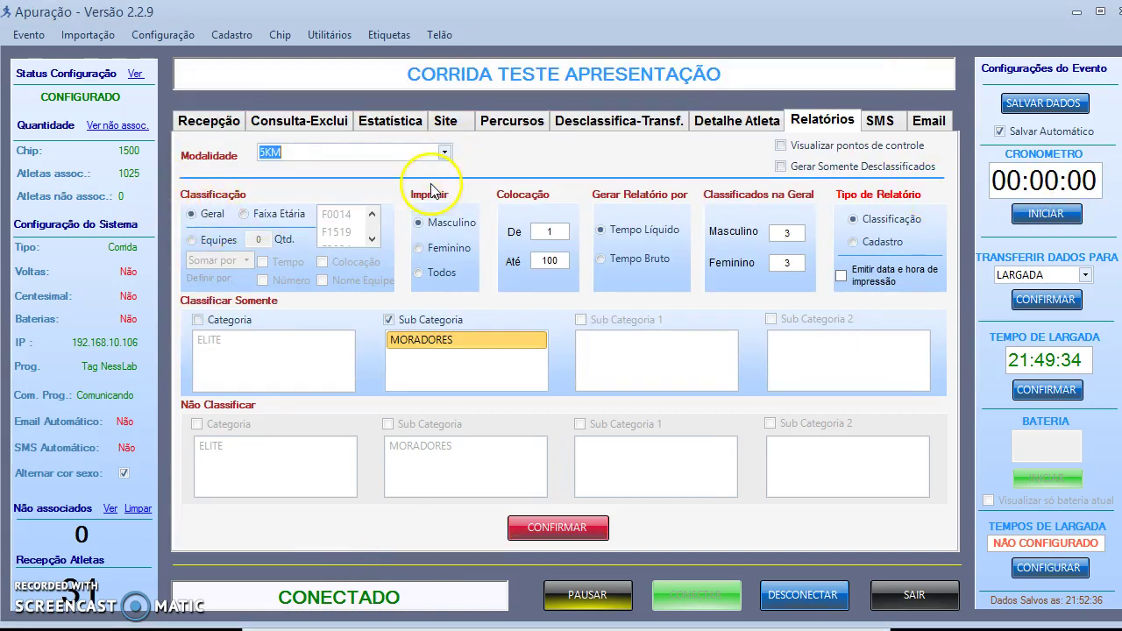
- Check the reception list, generate the overall male 10KM report without a subcategory filter, and close it after review
{"action": "left_click", "coordinate": [244, 122]}
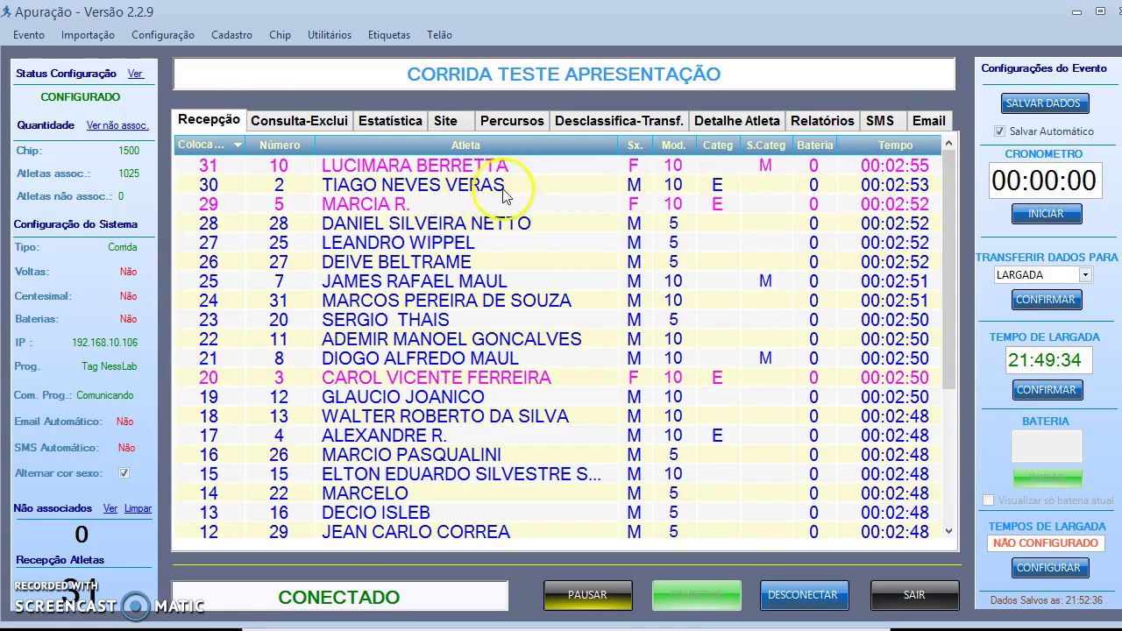
{"action": "left_click", "coordinate": [813, 120]}
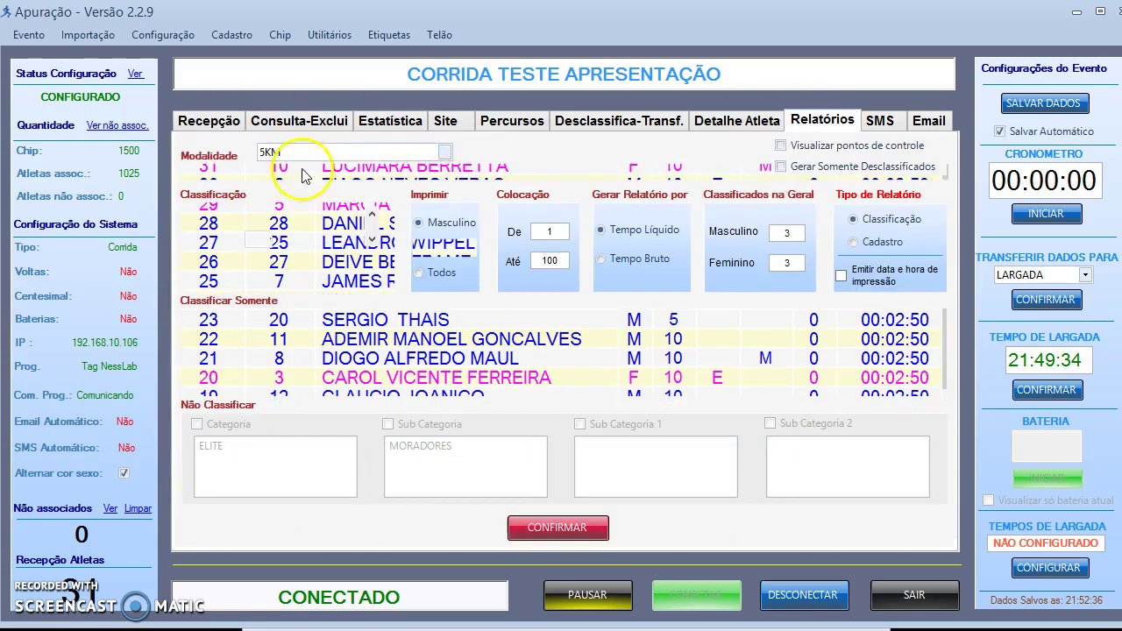
{"action": "left_click", "coordinate": [444, 153]}
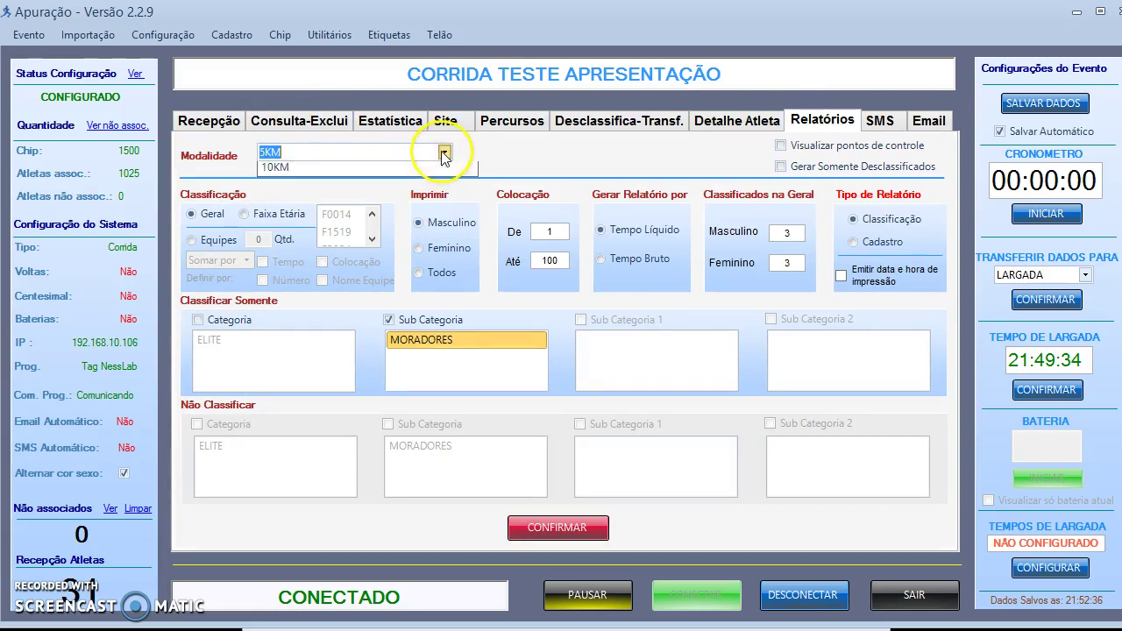
{"action": "left_click", "coordinate": [397, 198]}
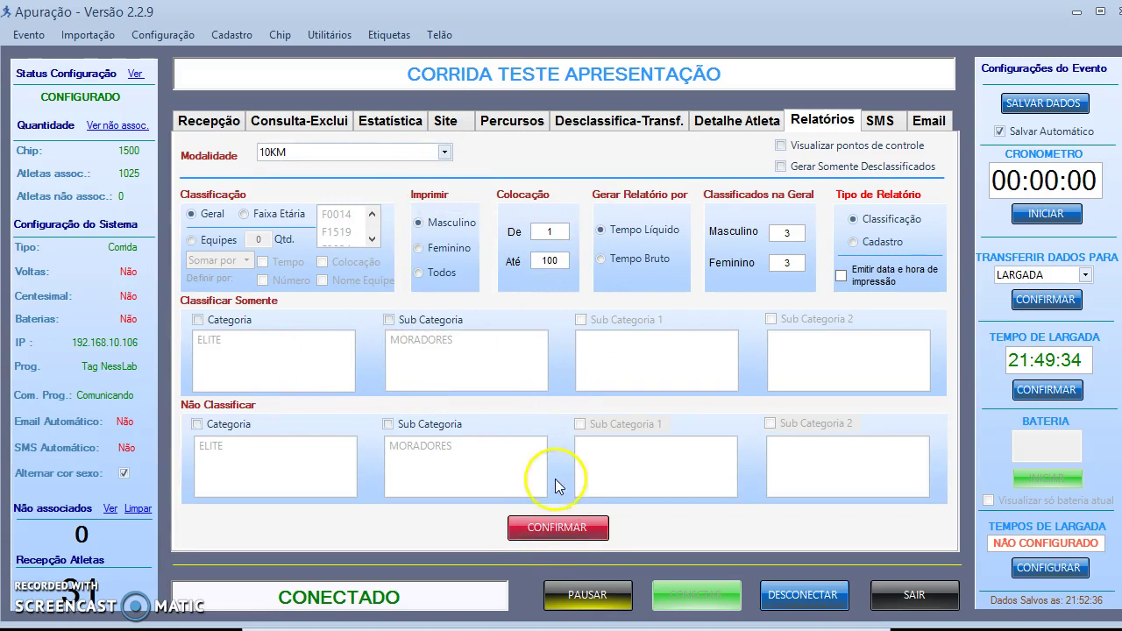
{"action": "left_click", "coordinate": [545, 531]}
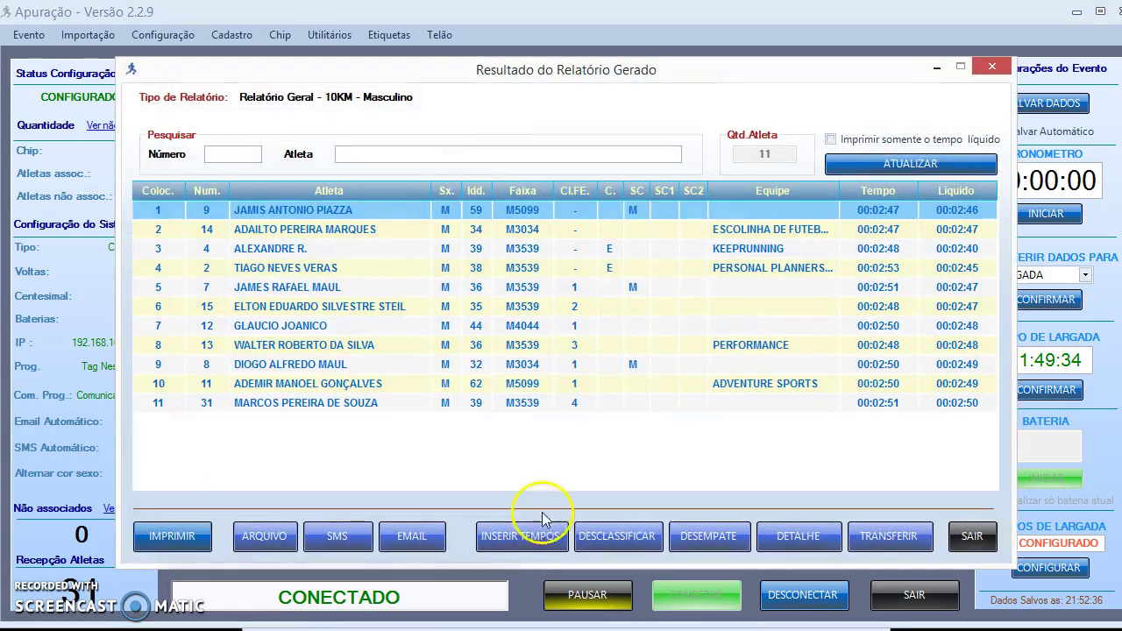
{"action": "left_click", "coordinate": [610, 266]}
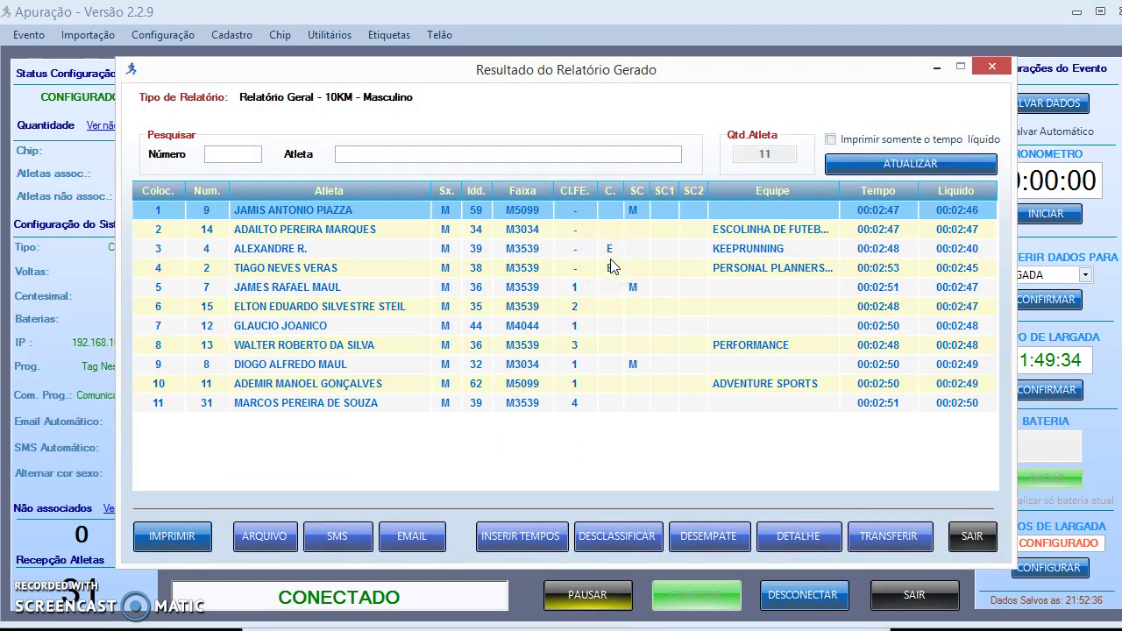
{"action": "left_click", "coordinate": [603, 263]}
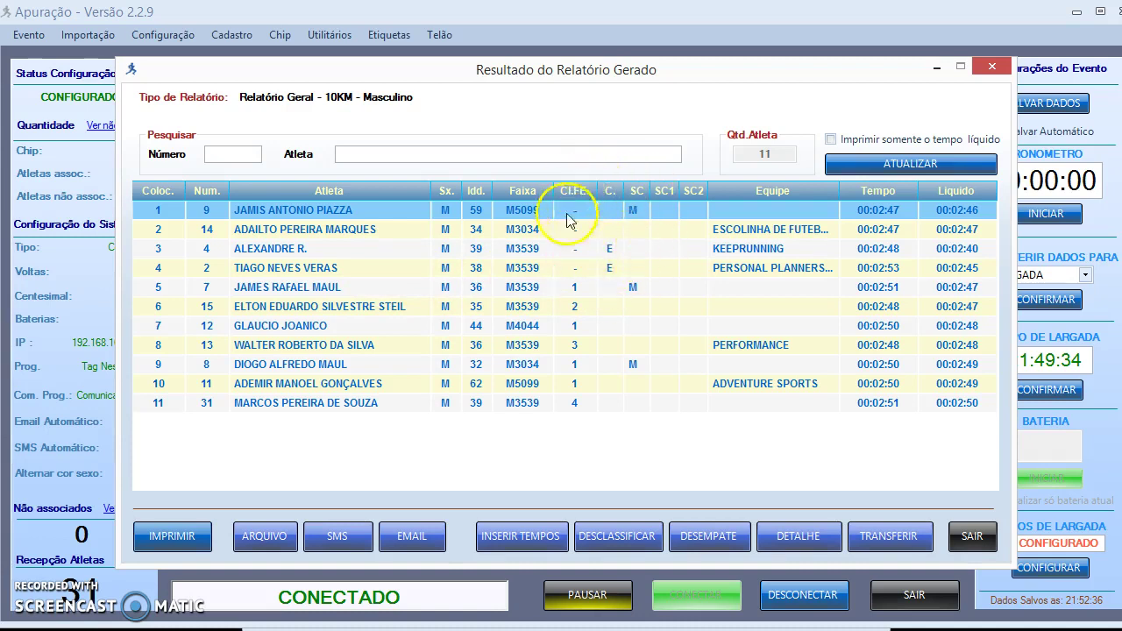
{"action": "left_click", "coordinate": [972, 534]}
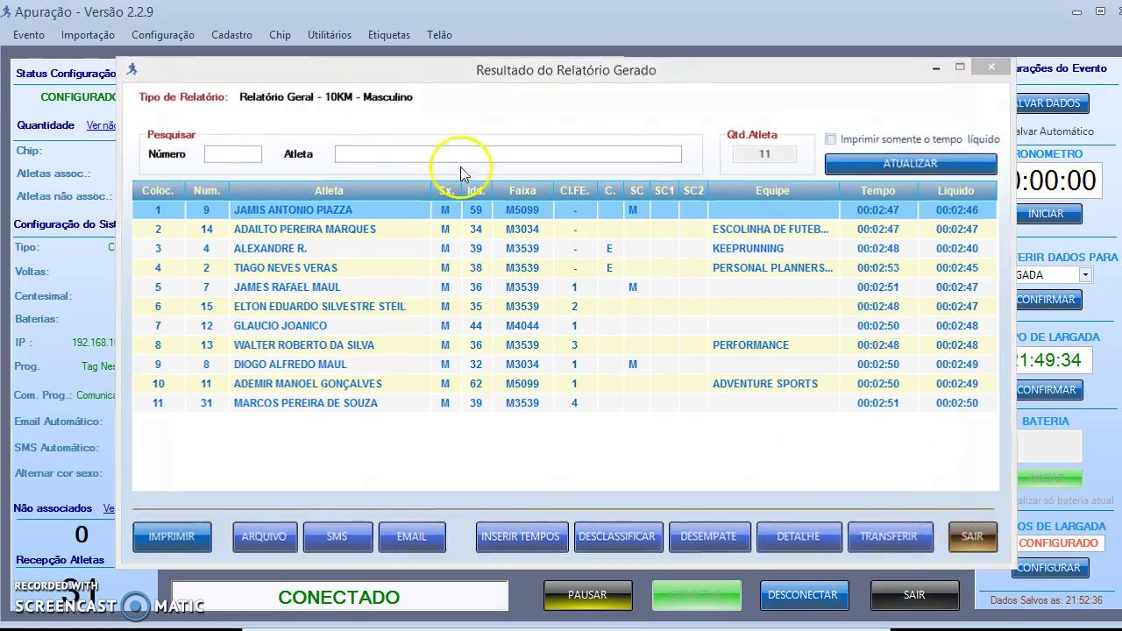
- Open the category registration to look over the registered categories, and close it
{"action": "left_click", "coordinate": [220, 37]}
{"action": "left_click", "coordinate": [232, 114]}
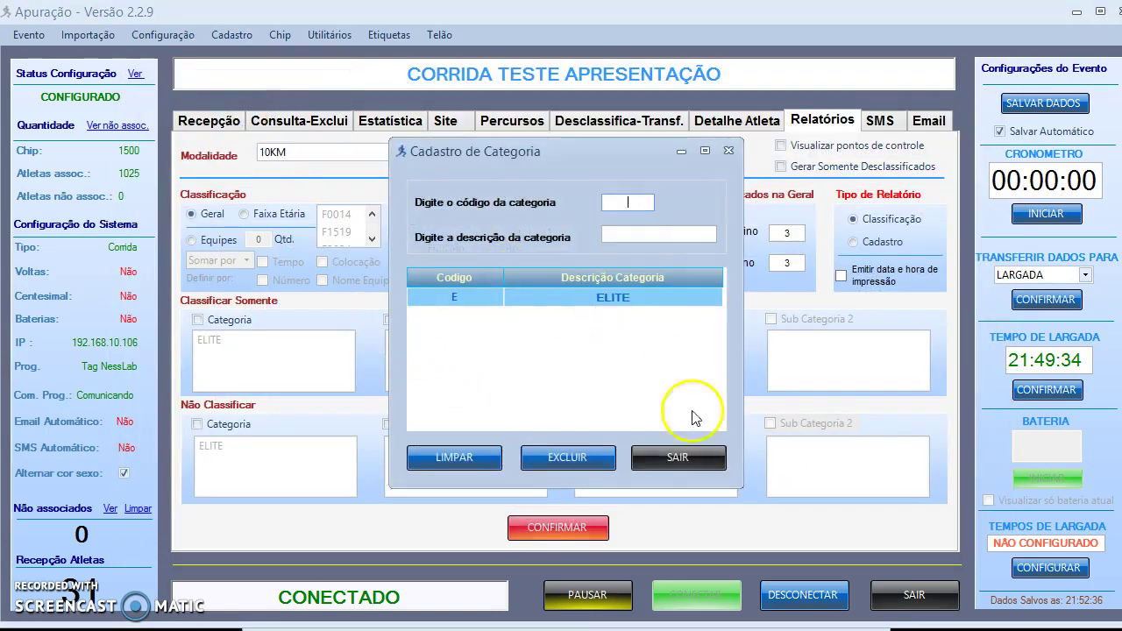
{"action": "left_click", "coordinate": [683, 464]}
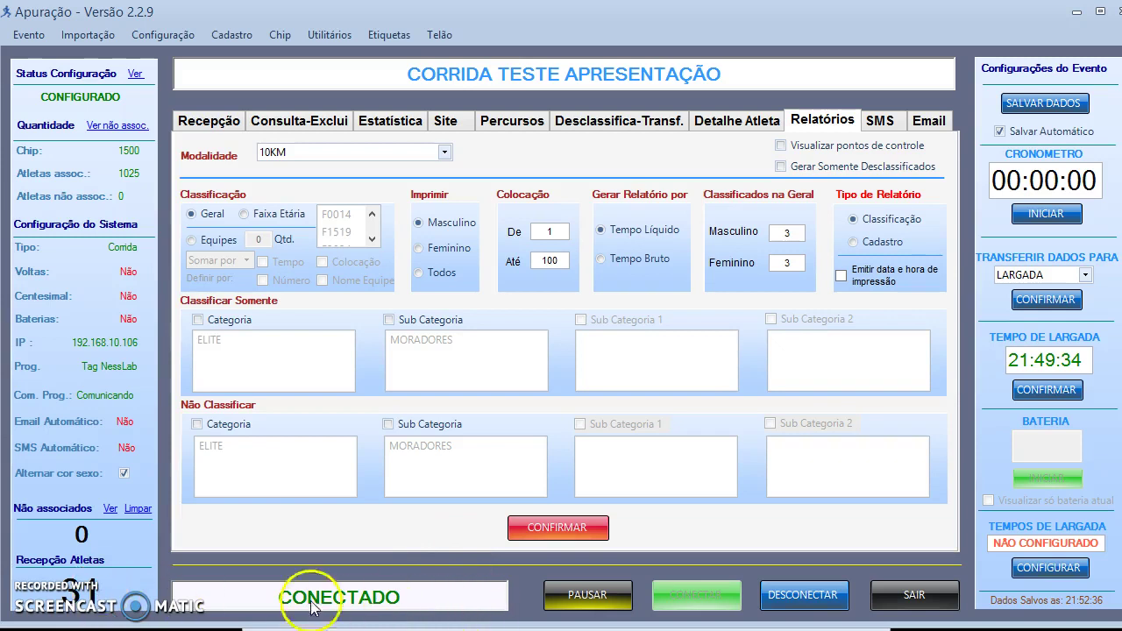
- Review the residents', elite athletes' and largest-team award rules in Notepad, and return to the report settings
{"action": "key", "text": "alt+Tab"}
{"action": "left_click_drag", "start_coordinate": [373, 280], "coordinate": [176, 274]}
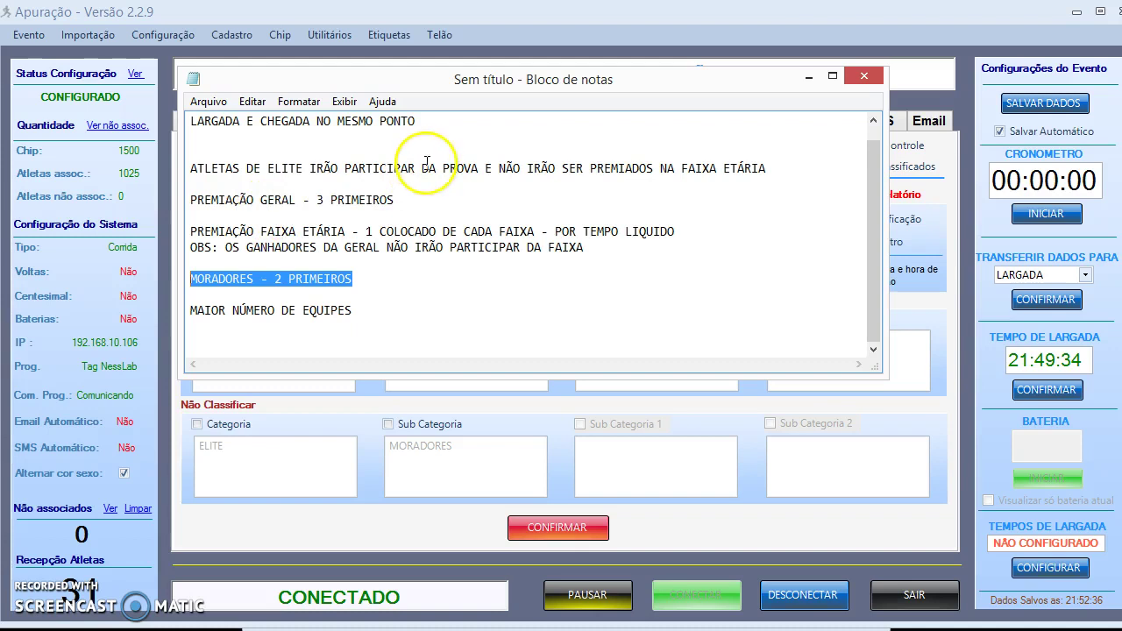
{"action": "left_click_drag", "start_coordinate": [771, 168], "coordinate": [186, 168]}
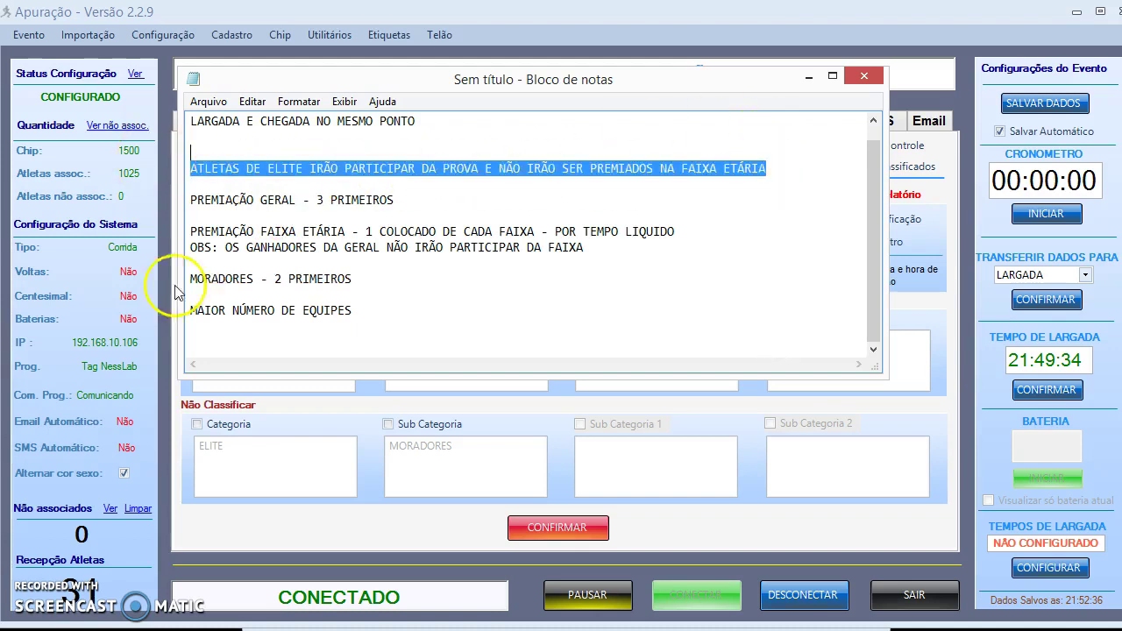
{"action": "left_click", "coordinate": [367, 308]}
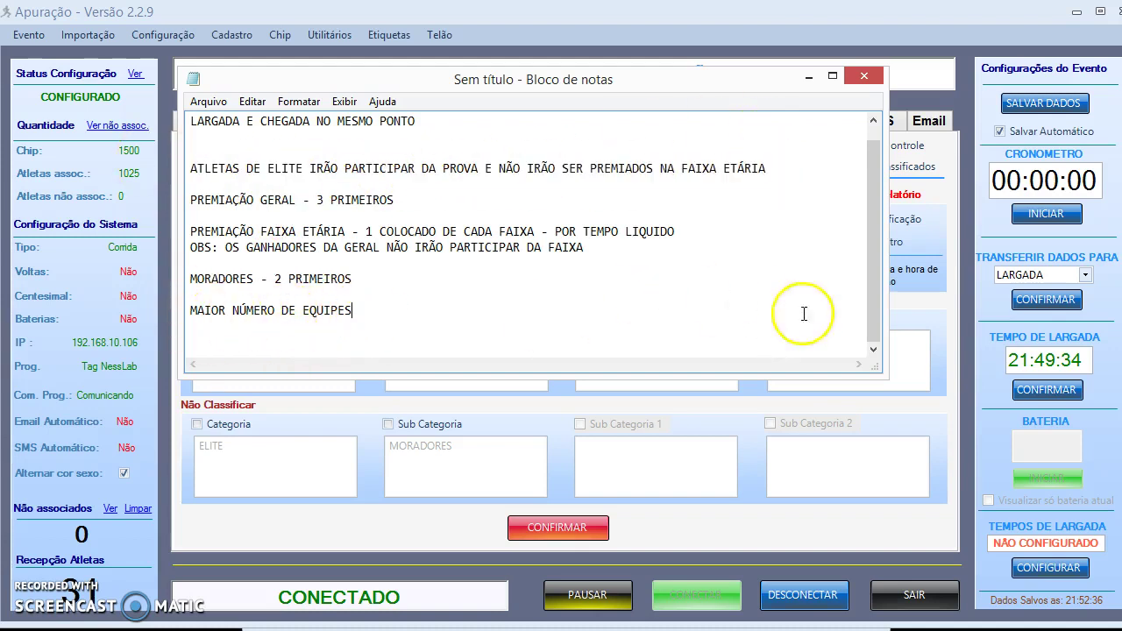
{"action": "left_click", "coordinate": [899, 232]}
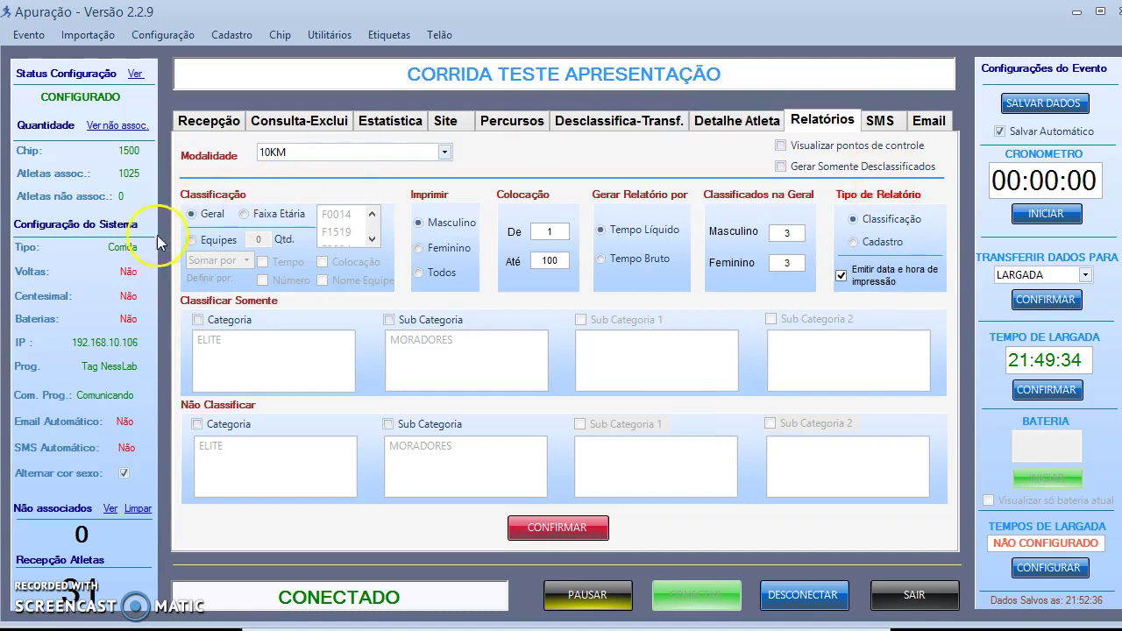
{"action": "left_click", "coordinate": [207, 241]}
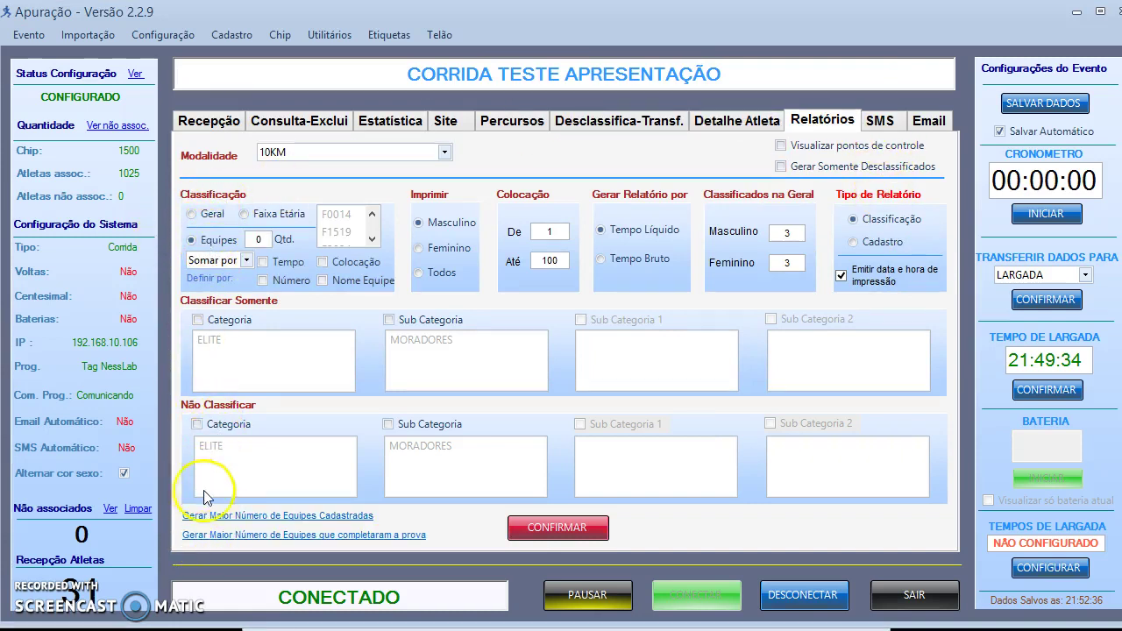
{"action": "left_click", "coordinate": [295, 516]}
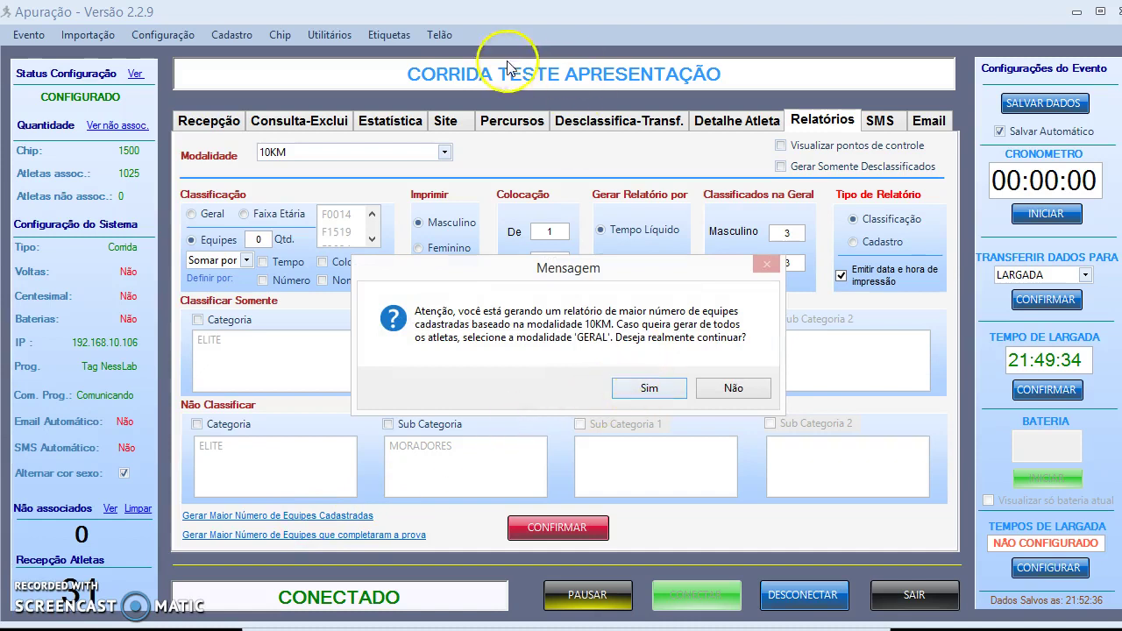
{"action": "left_click", "coordinate": [733, 387]}
- Generate the team report ranking registered teams by athlete count for the GERAL modality, and close it after review
{"action": "left_click", "coordinate": [446, 153]}
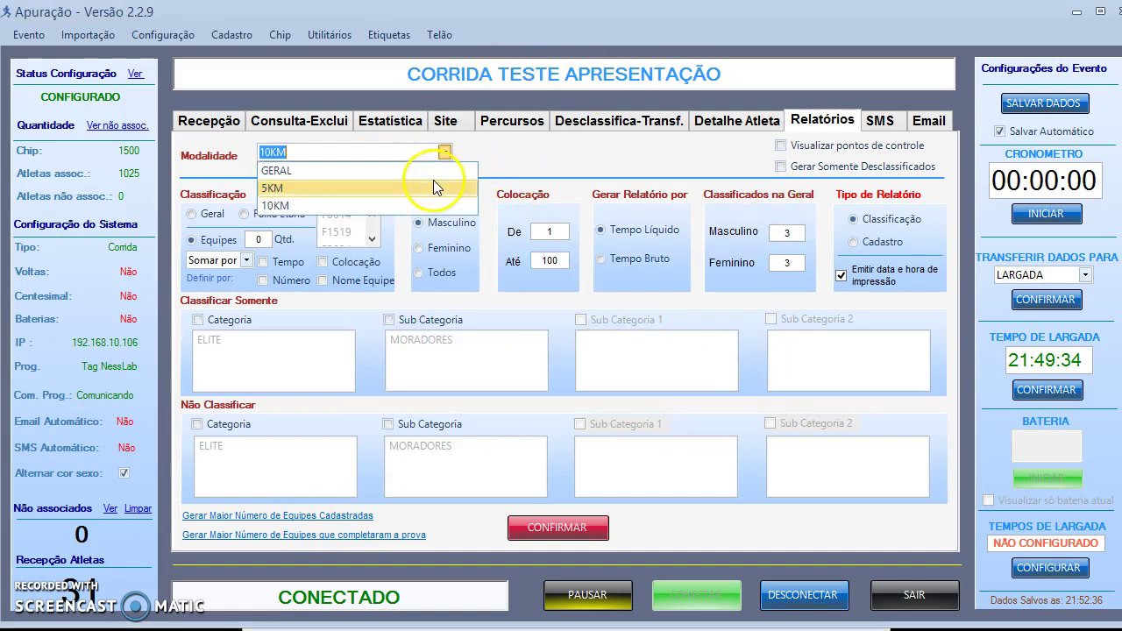
{"action": "left_click", "coordinate": [428, 182]}
{"action": "left_click", "coordinate": [417, 155]}
{"action": "left_click", "coordinate": [426, 184]}
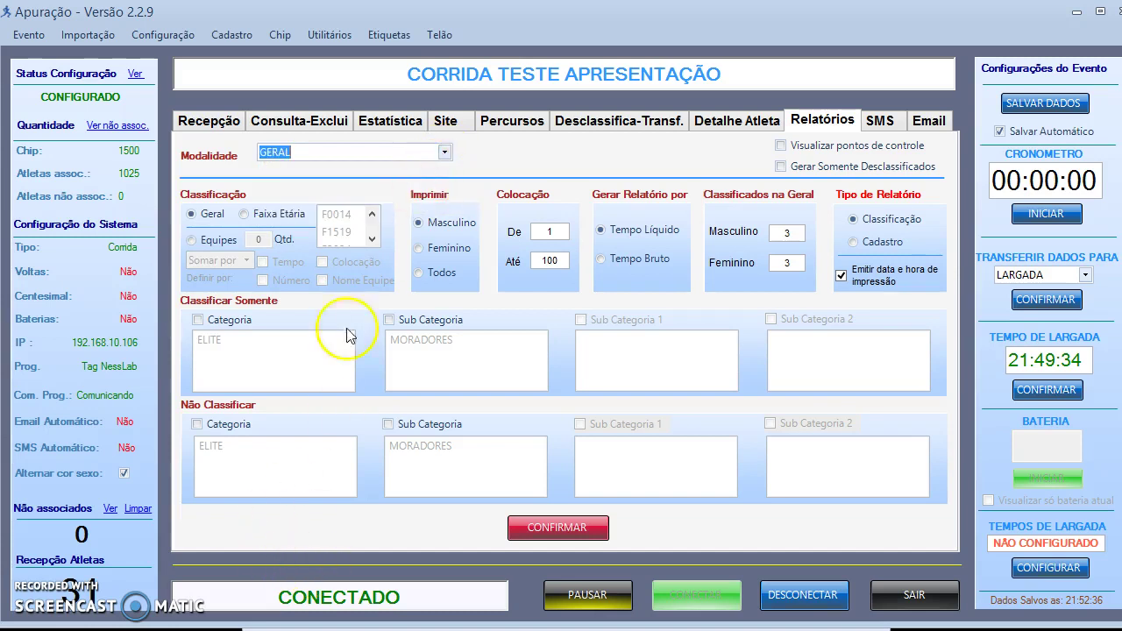
{"action": "left_click", "coordinate": [225, 241]}
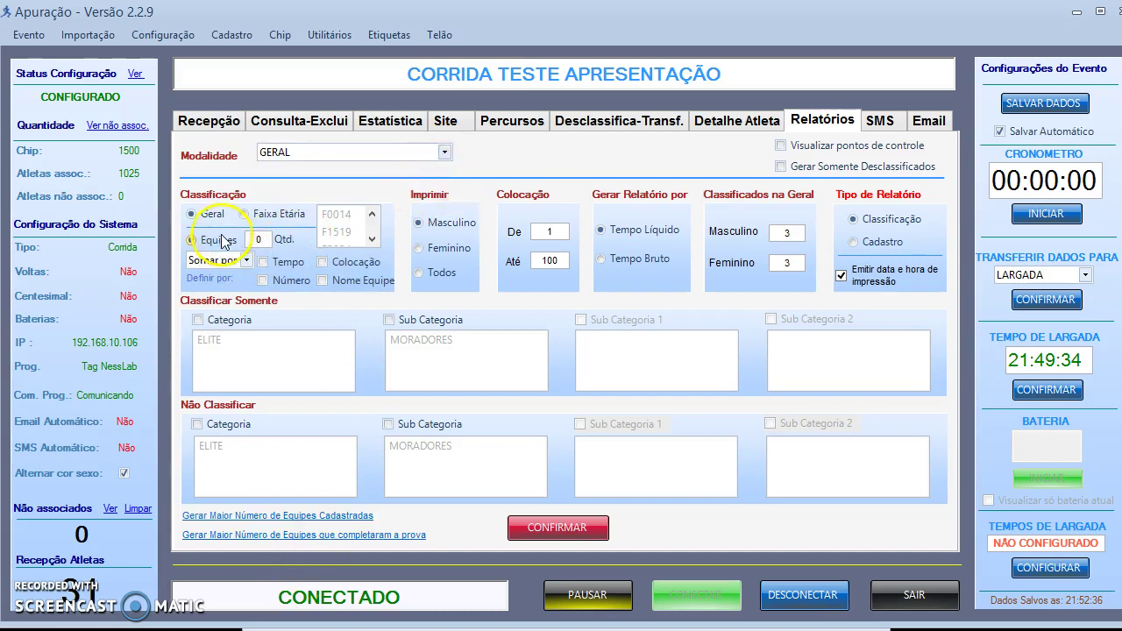
{"action": "left_click", "coordinate": [273, 517]}
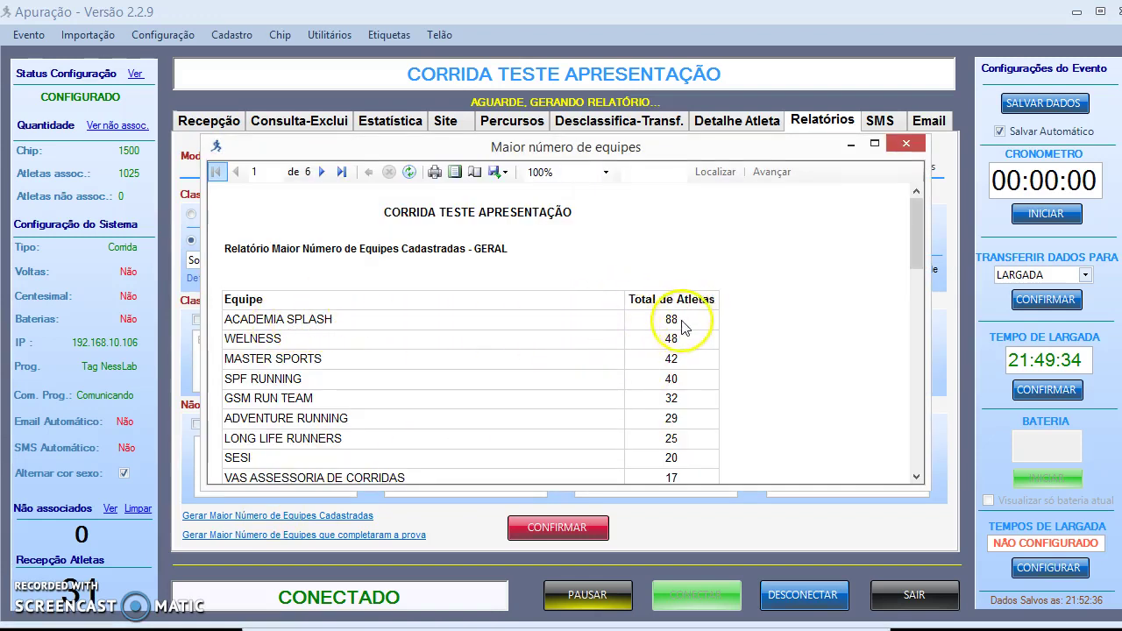
{"action": "left_click", "coordinate": [905, 143]}
- Start the event chronometer and check the reception list
{"action": "left_click", "coordinate": [1045, 213]}
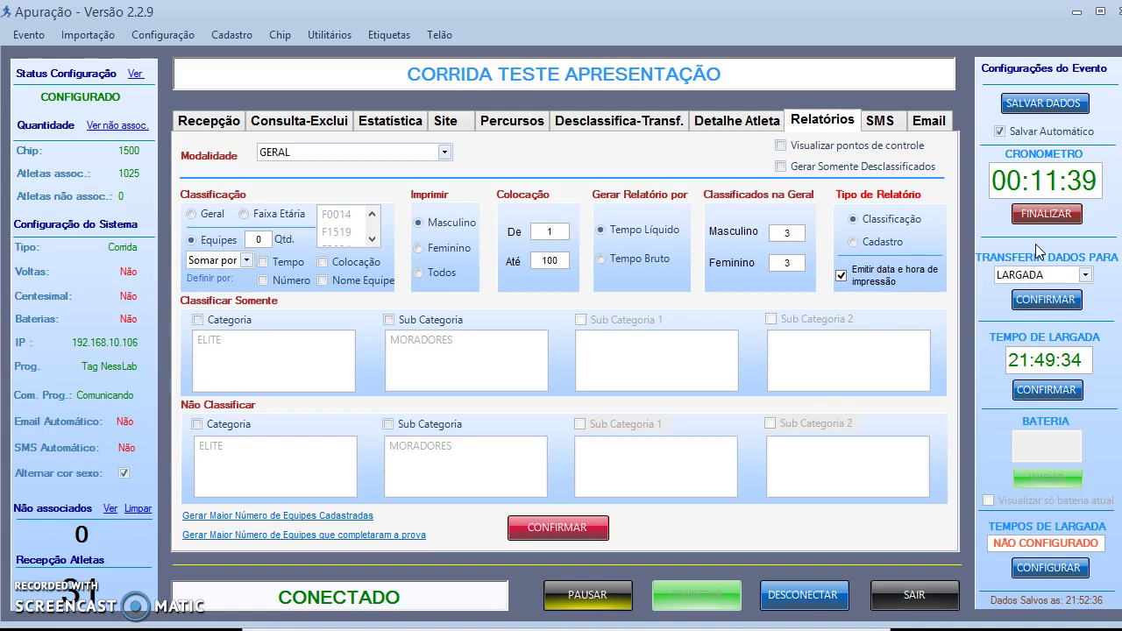
{"action": "left_click", "coordinate": [1032, 206]}
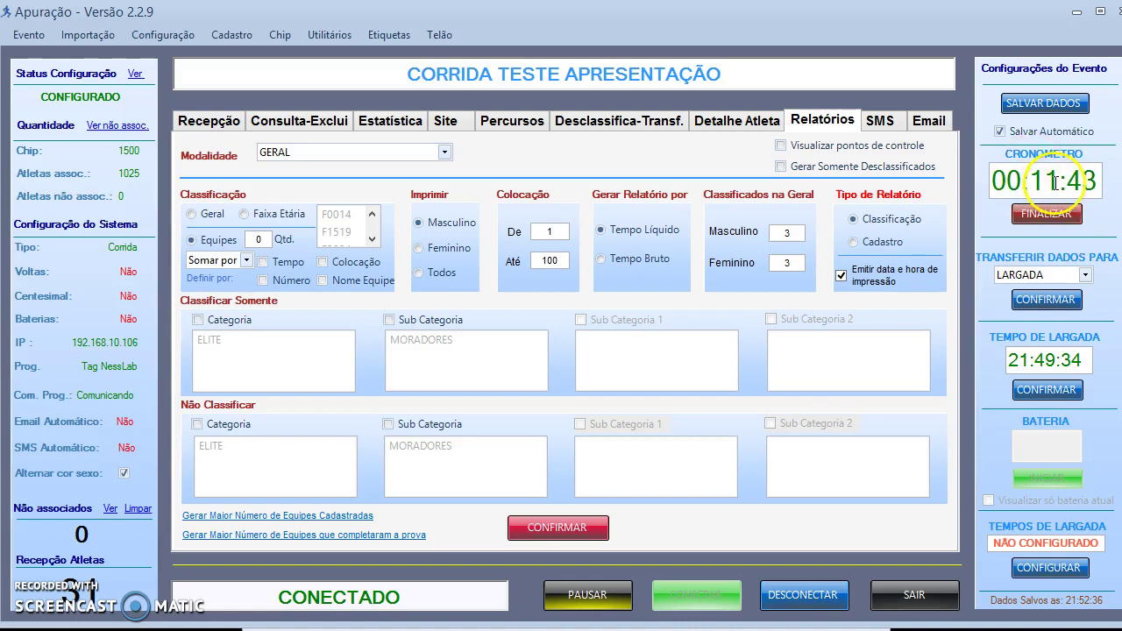
{"action": "left_click", "coordinate": [188, 129]}
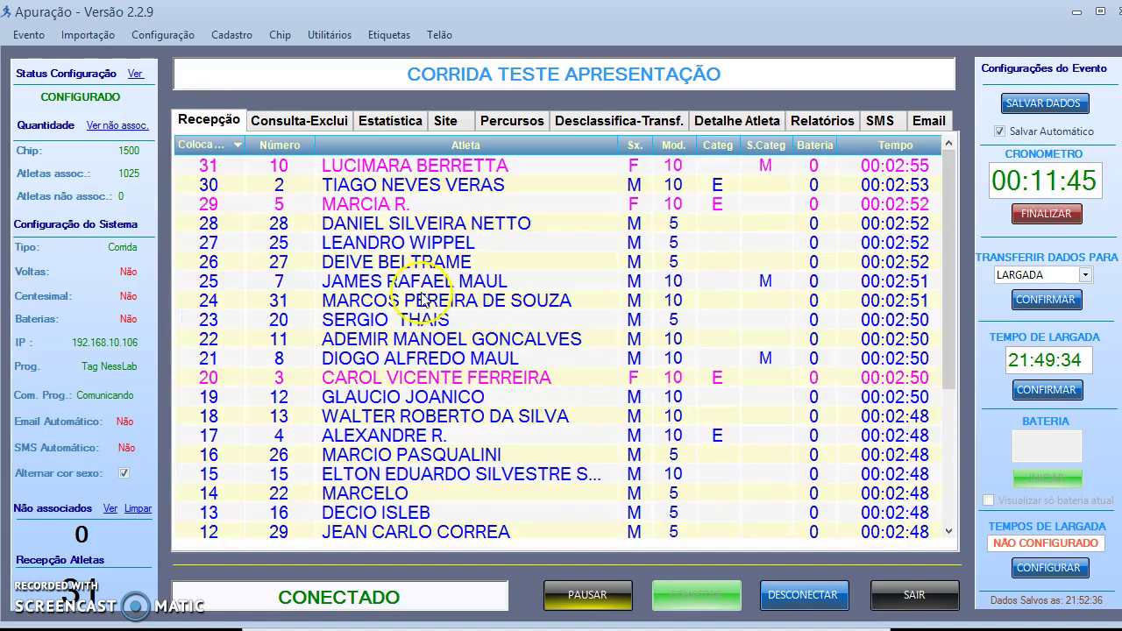
{"action": "left_click", "coordinate": [822, 121]}
{"action": "left_click", "coordinate": [216, 123]}
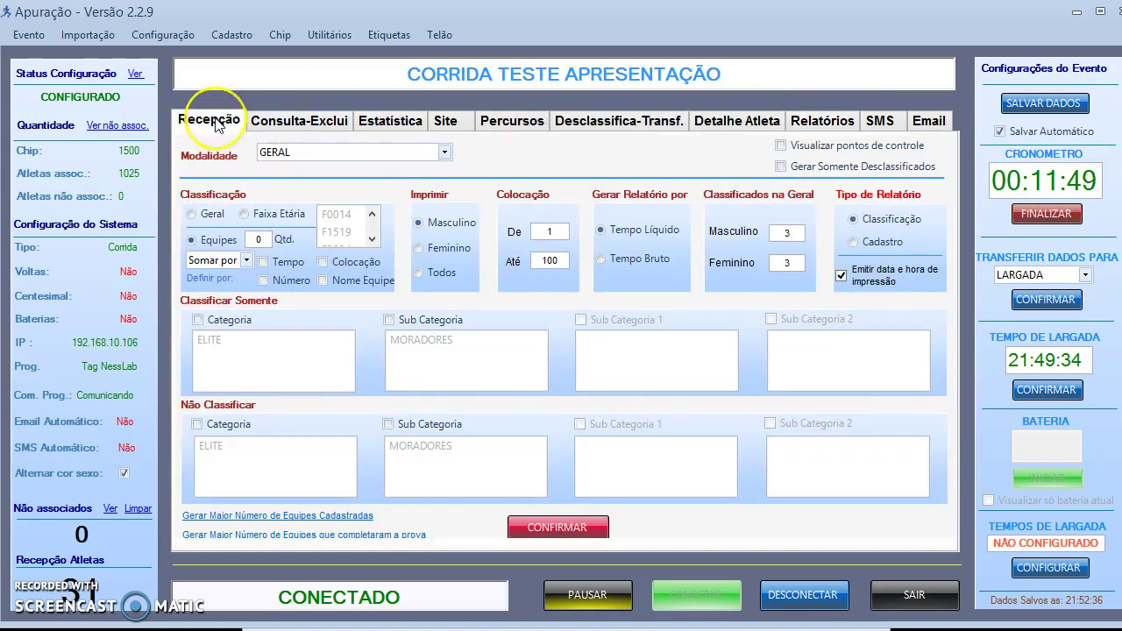